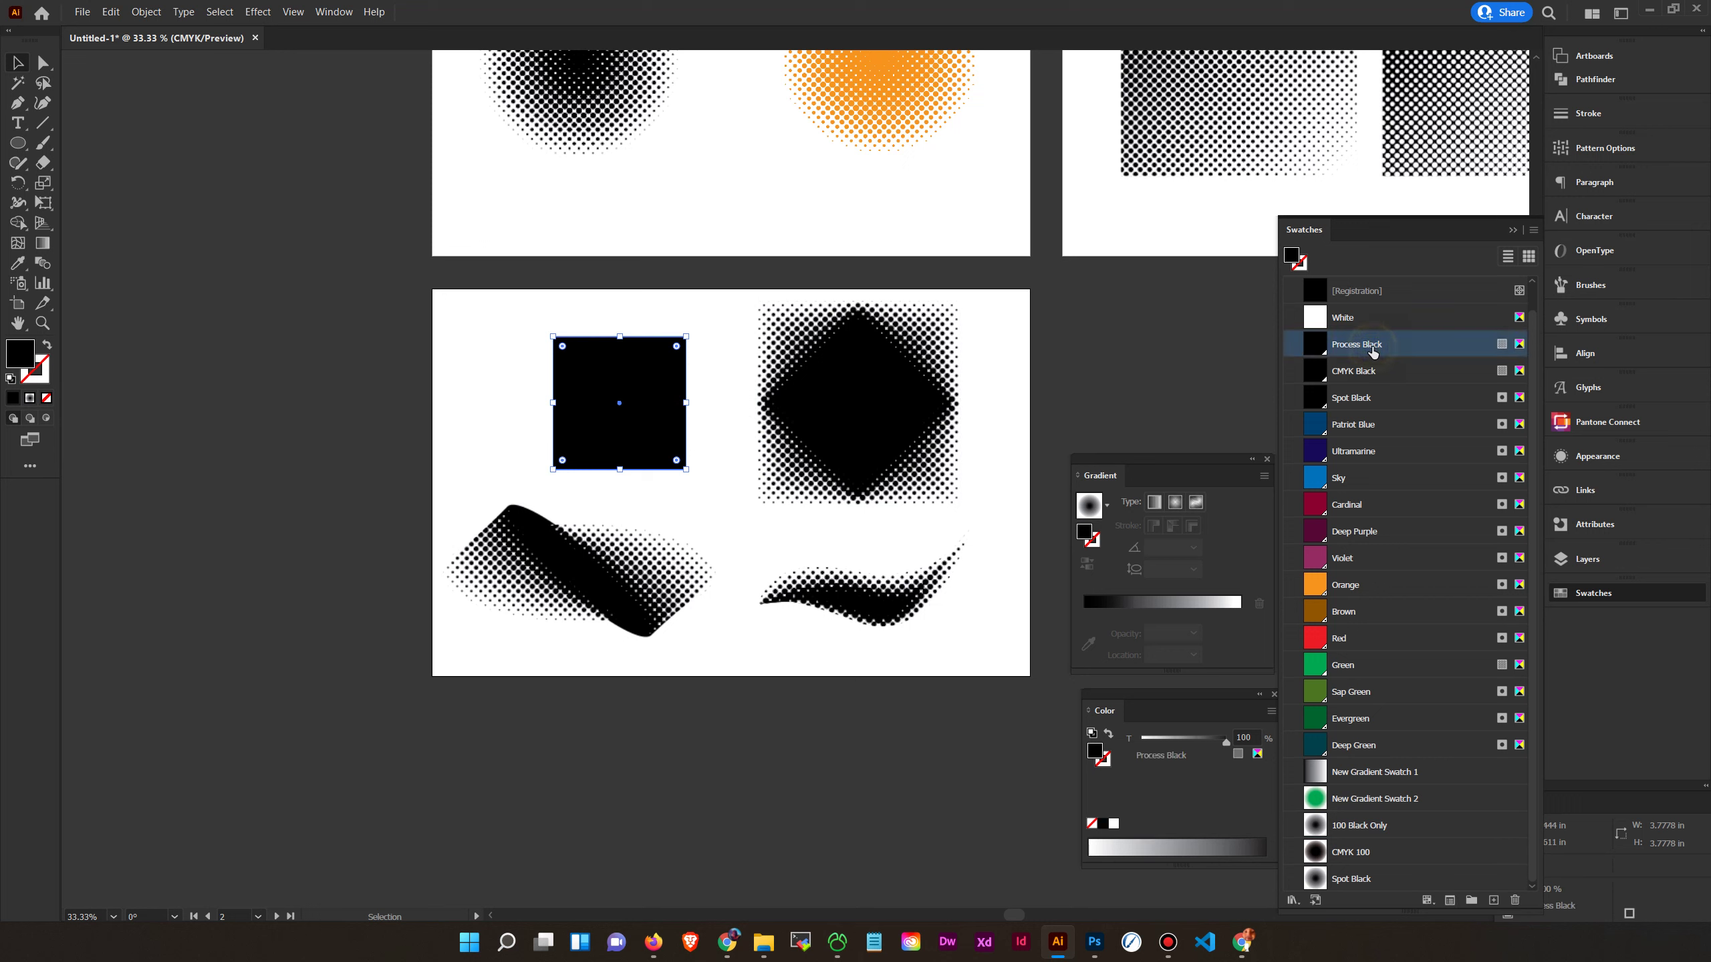
# Blend the black square with the larger surrounding square on the lower artboard
pyautogui.moveTo(462, 327); pyautogui.dragTo(532, 368)
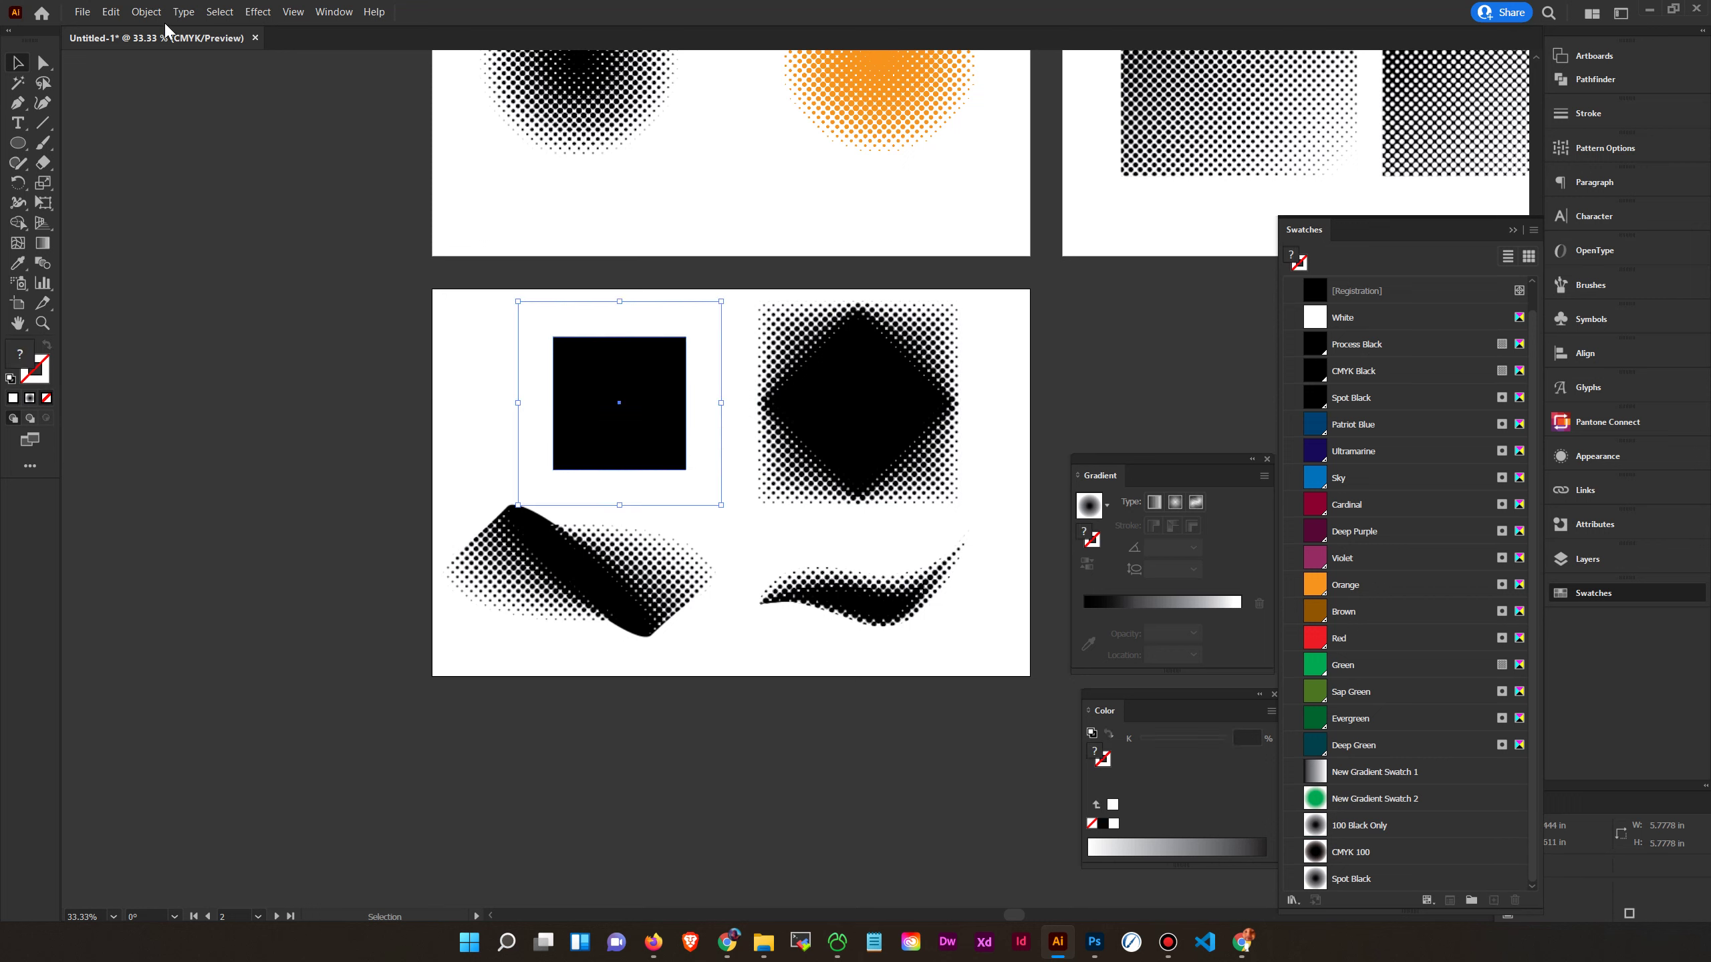
pyautogui.click(182, 12)
pyautogui.moveTo(144, 17)
pyautogui.moveTo(169, 468)
pyautogui.click(381, 467)
# Reapply the last-used halftone effect to the blended squares
pyautogui.click(258, 11)
pyautogui.click(296, 30)
pyautogui.click(378, 359)
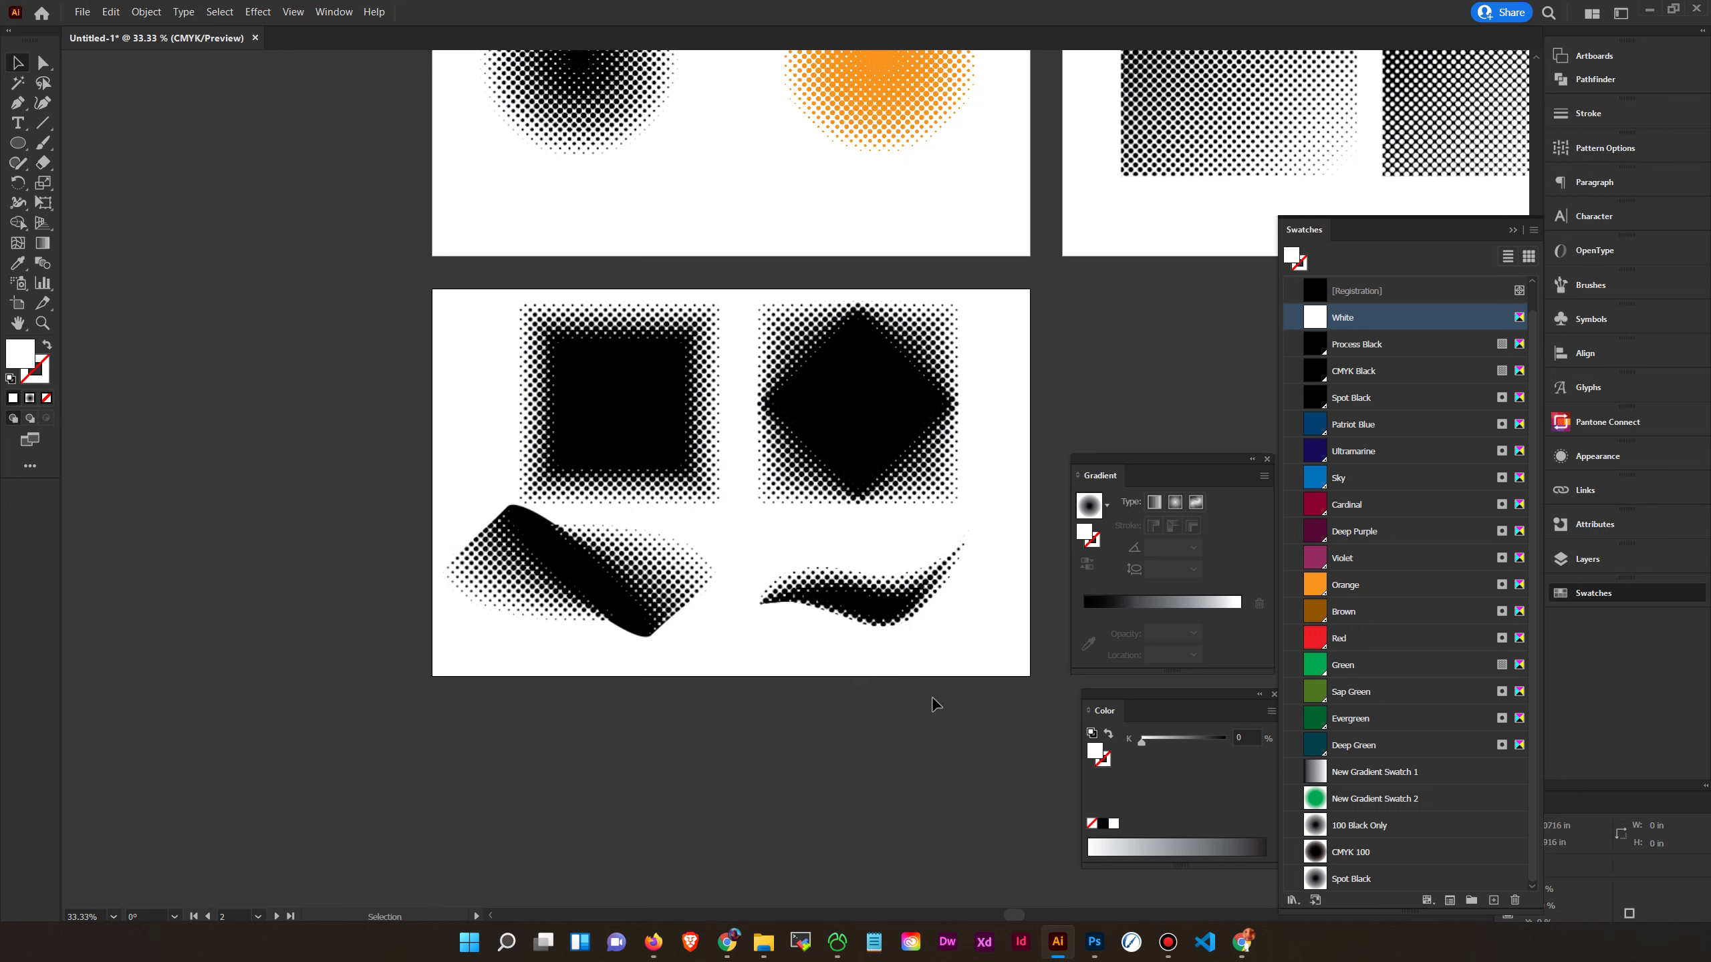
# Move only the lower-right corner point of the blend's inner square inward by about 0.94 in horizontally and 1.21 in vertically
pyautogui.click(669, 435)
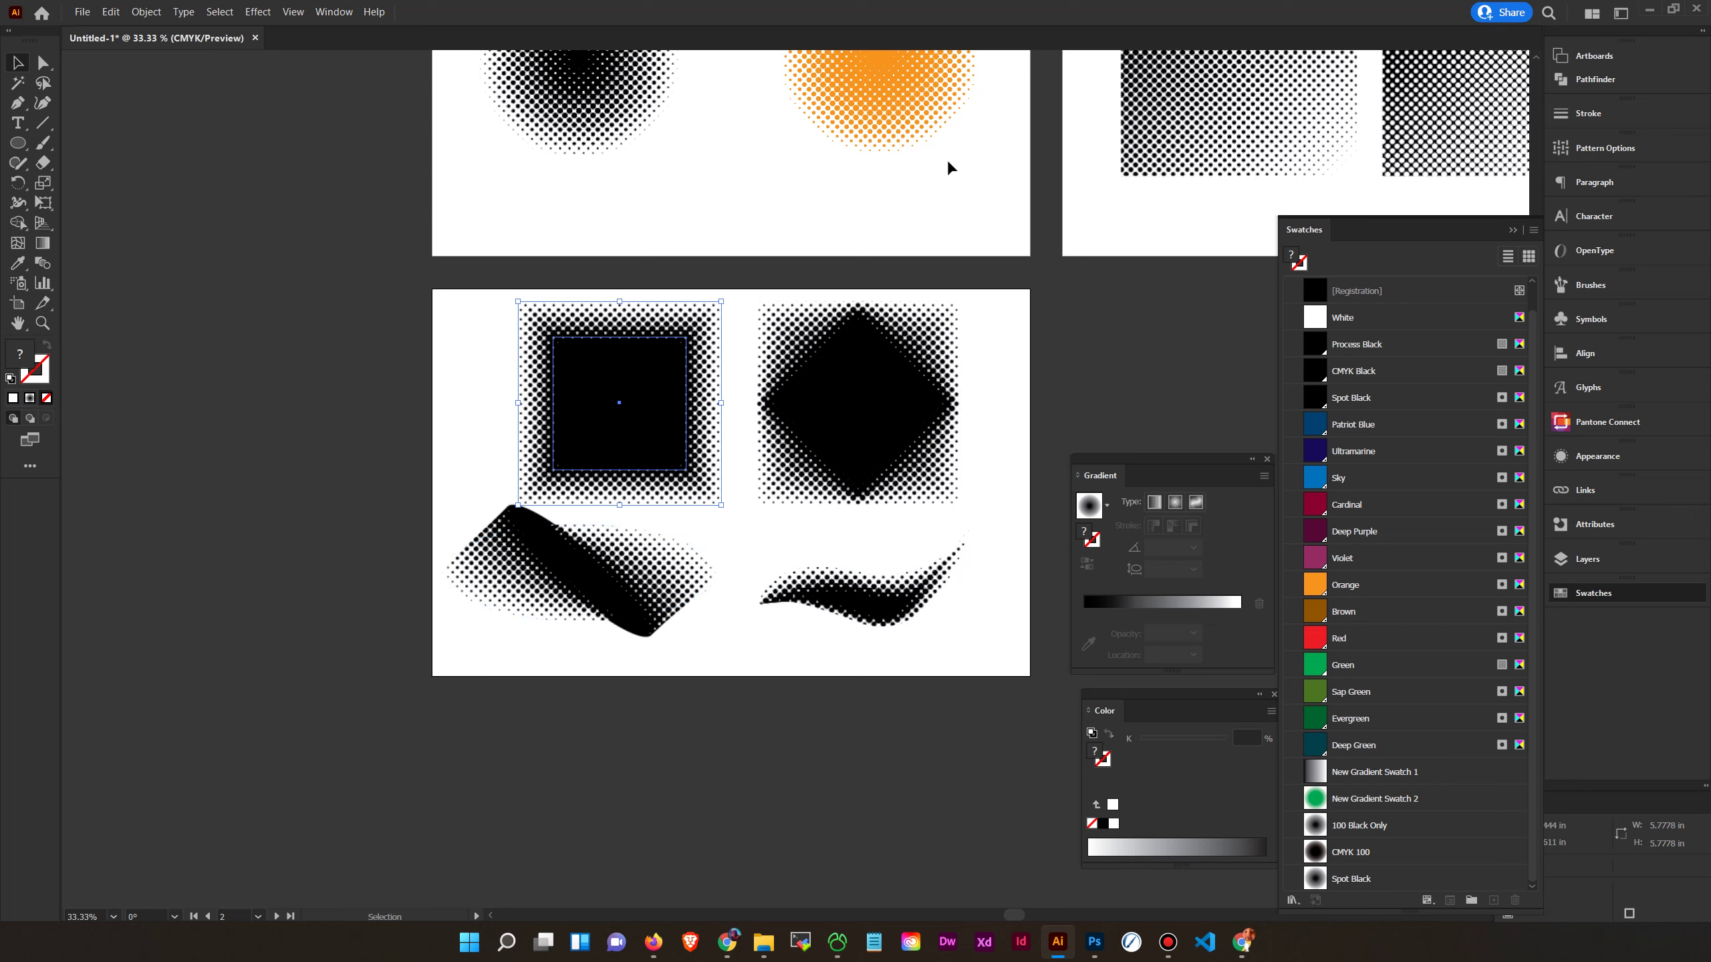
pyautogui.click(903, 138)
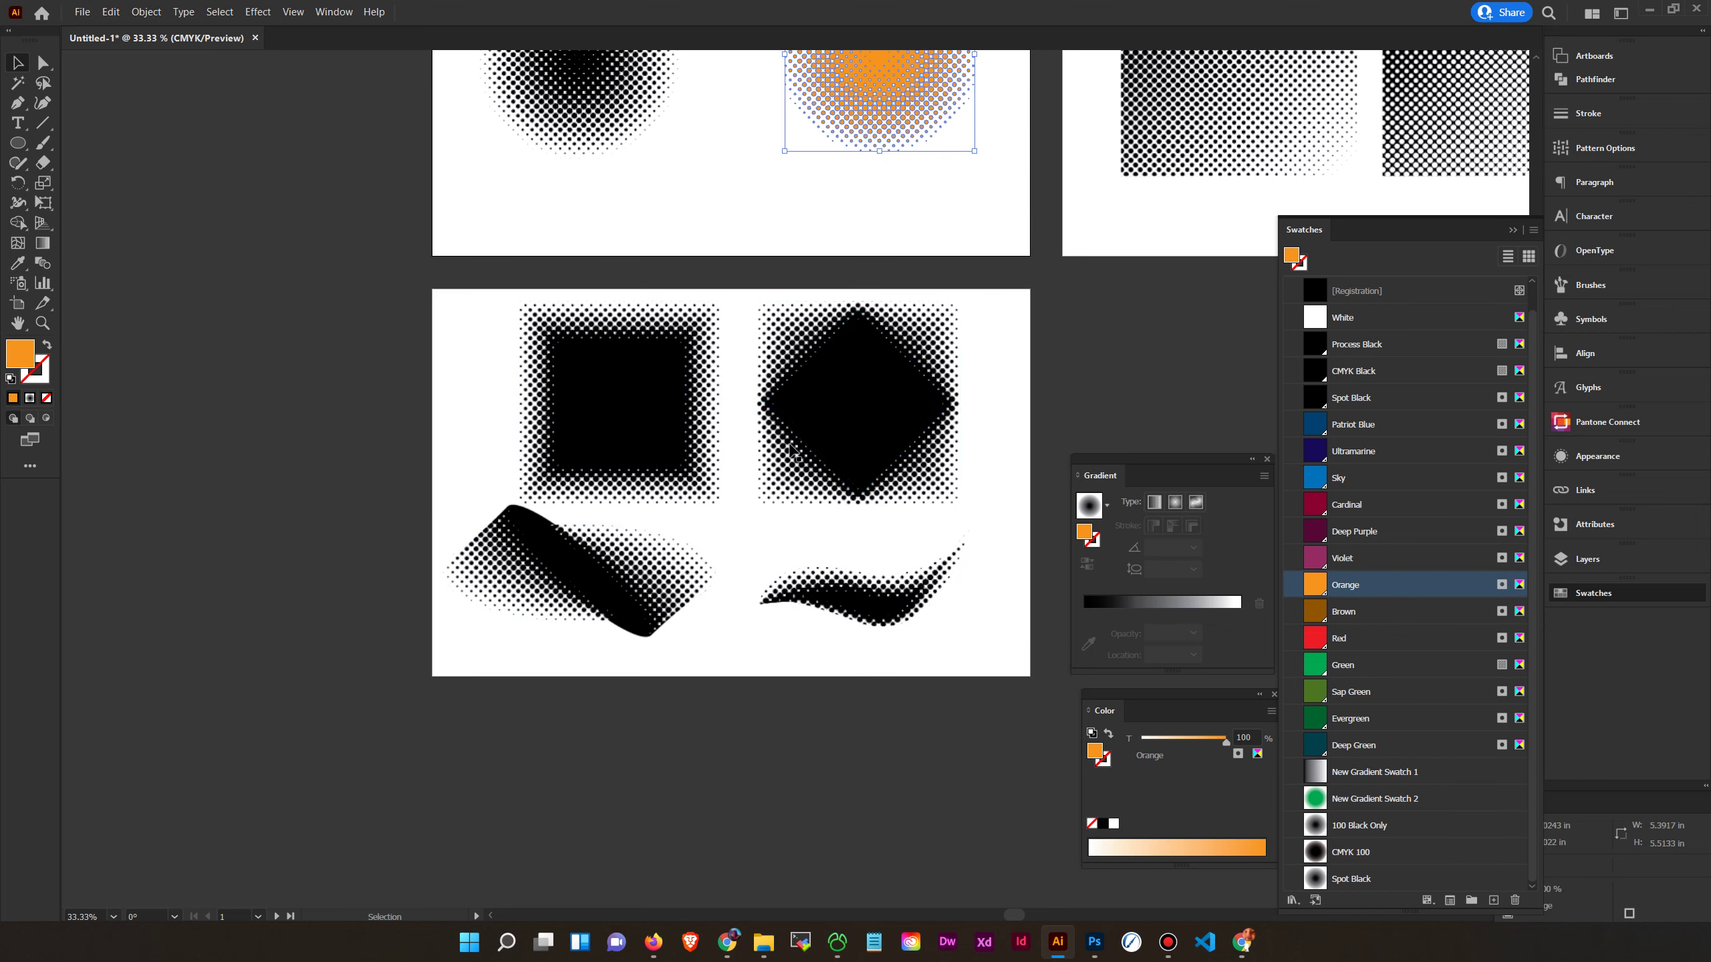
pyautogui.click(42, 62)
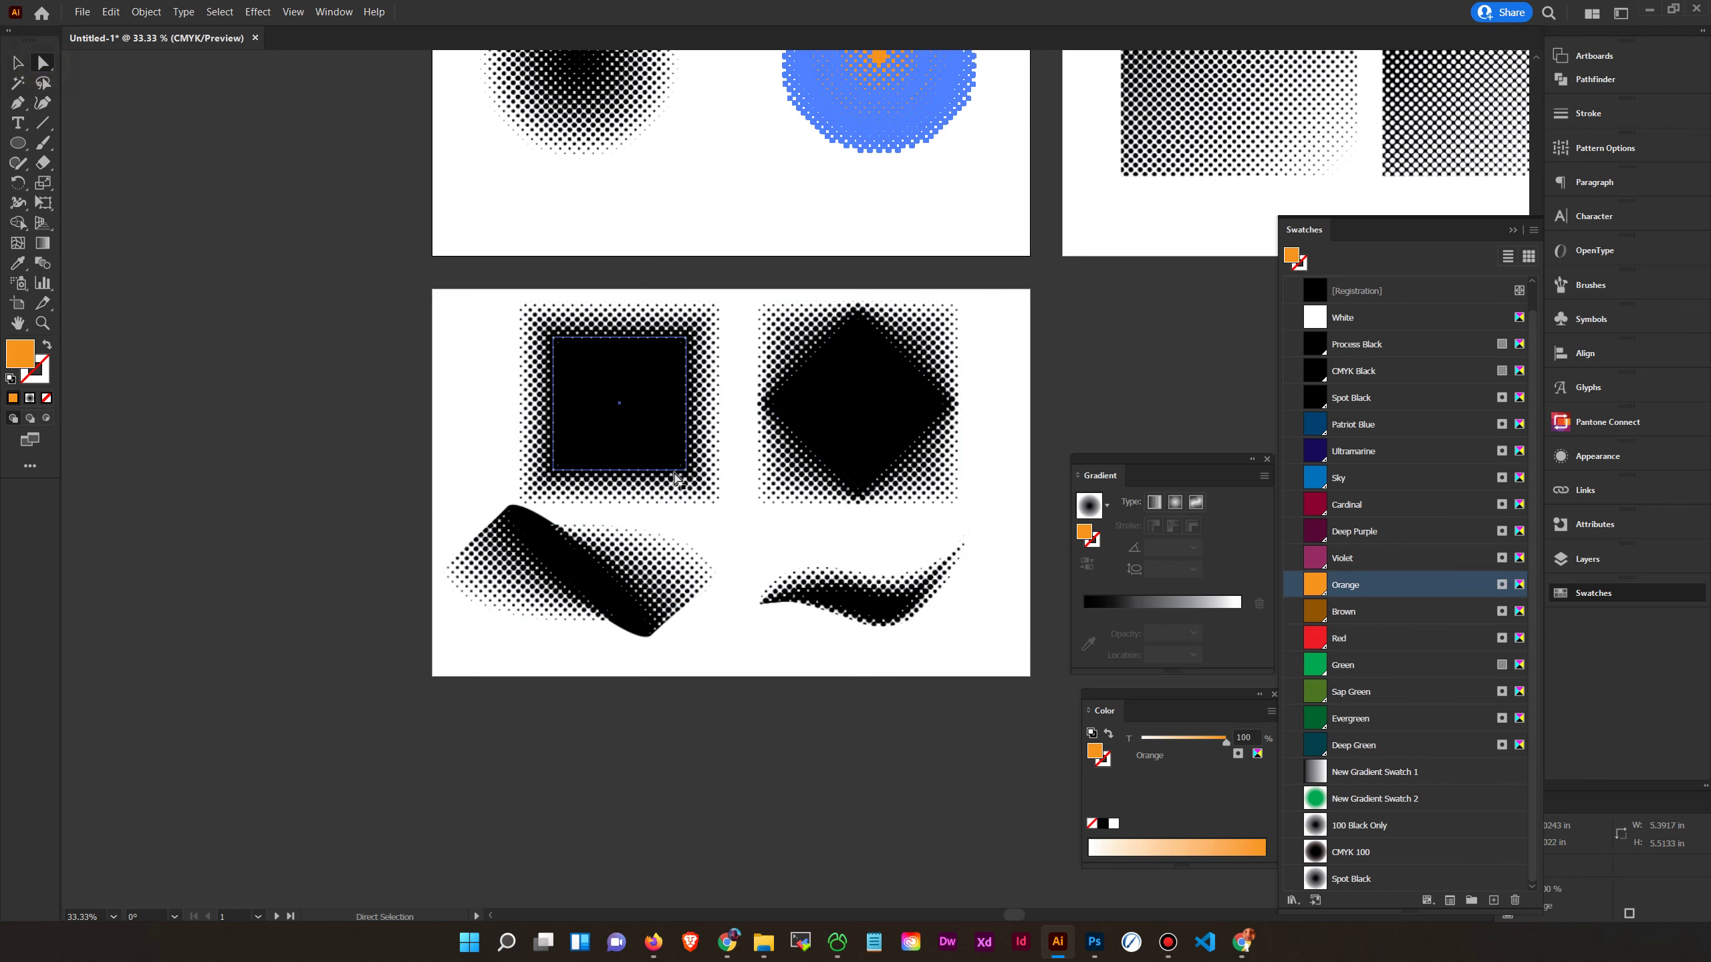
pyautogui.moveTo(687, 475); pyautogui.dragTo(654, 431)
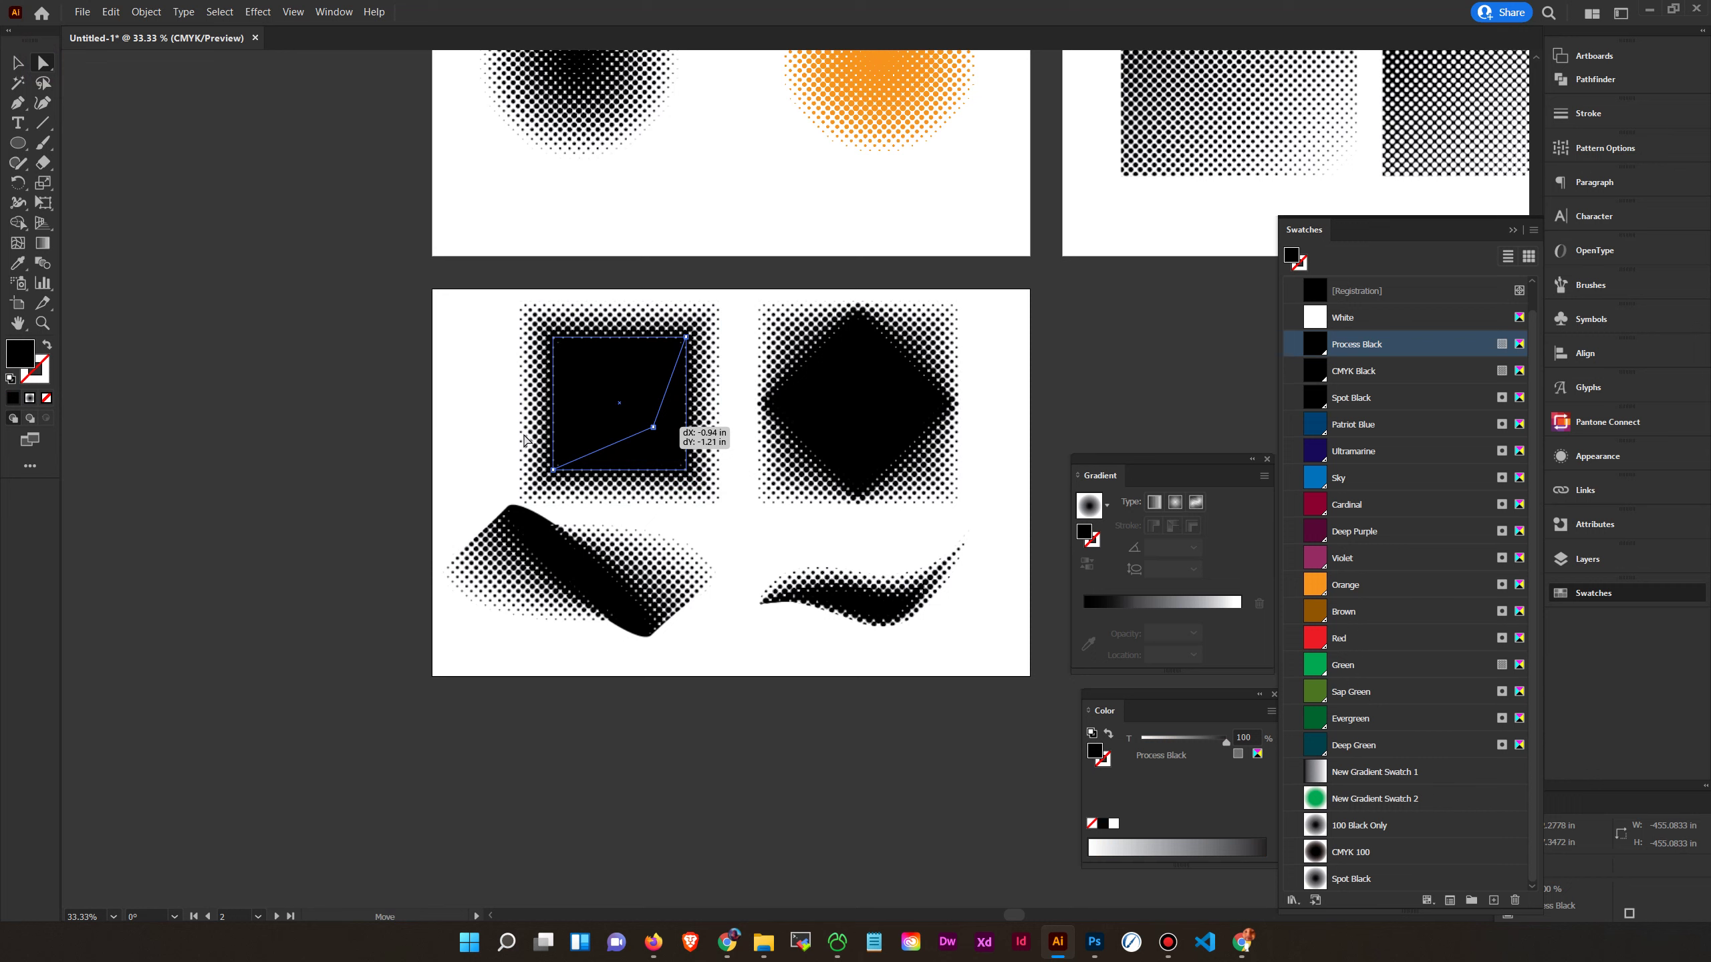
pyautogui.click(478, 439)
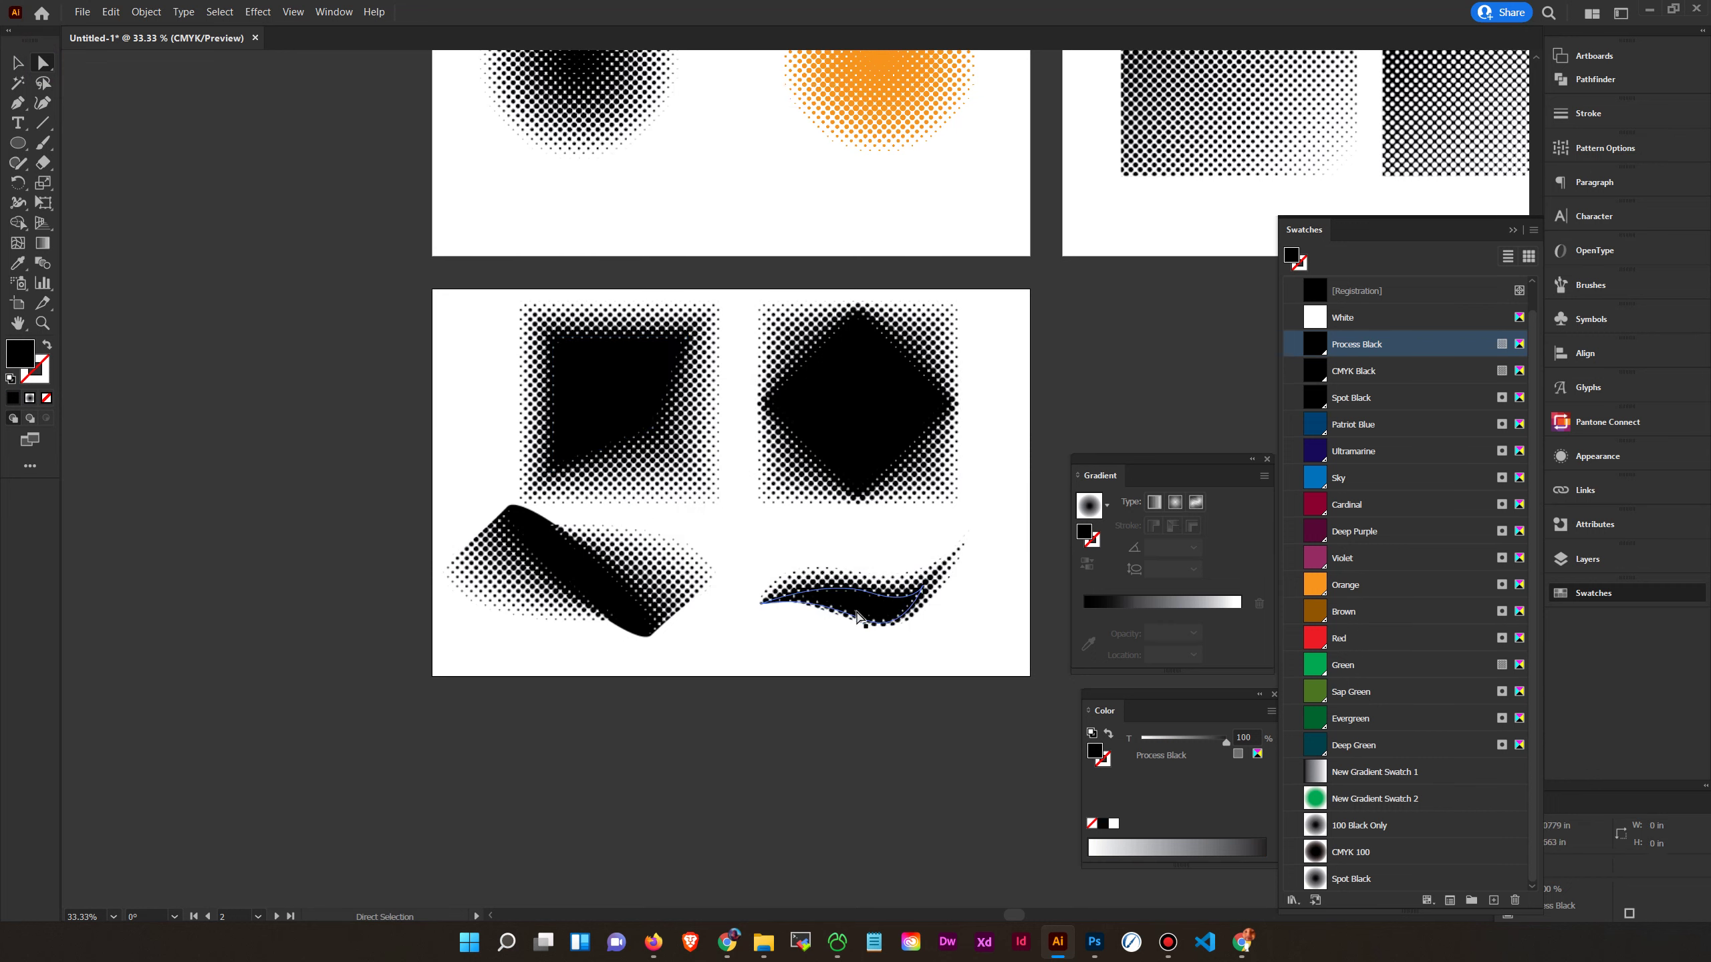
# Inspect the halftone artwork in outline and preview views, including the black radial-gradient circle on the upper artboard
pyautogui.hotkey('ctrl', 'y')
pyautogui.hotkey('ctrl', 'y')
pyautogui.click(761, 399)
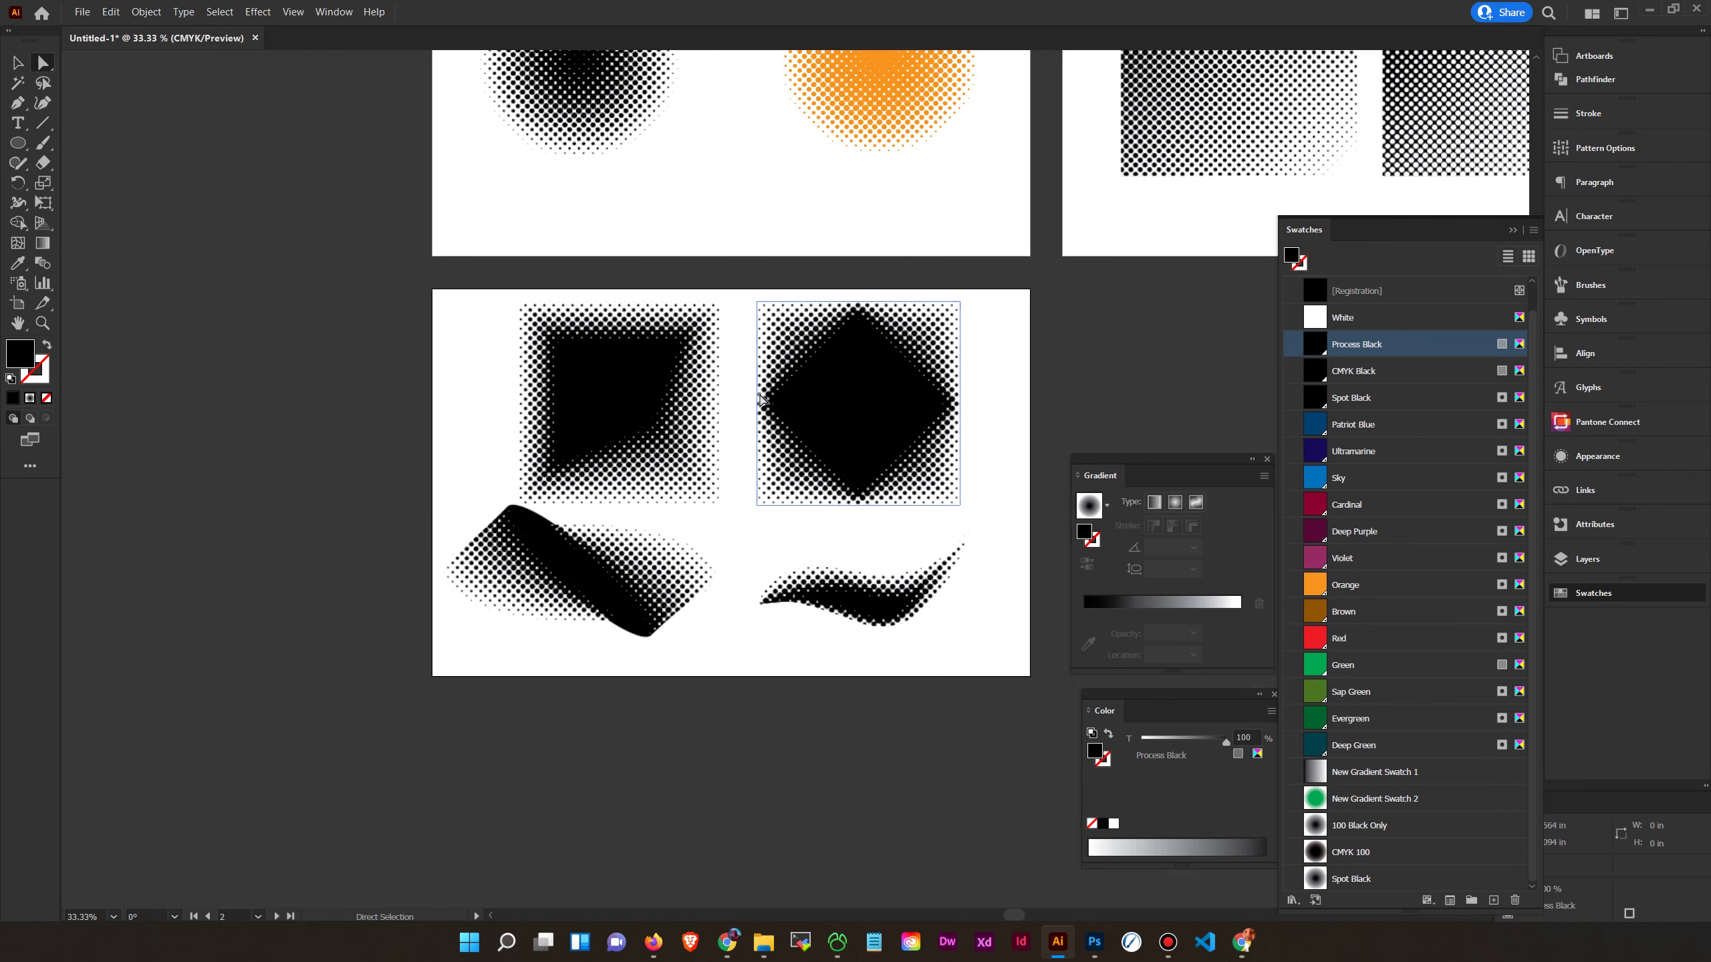
pyautogui.moveTo(847, 289); pyautogui.dragTo(844, 422)
pyautogui.press('v')
pyautogui.click(559, 191)
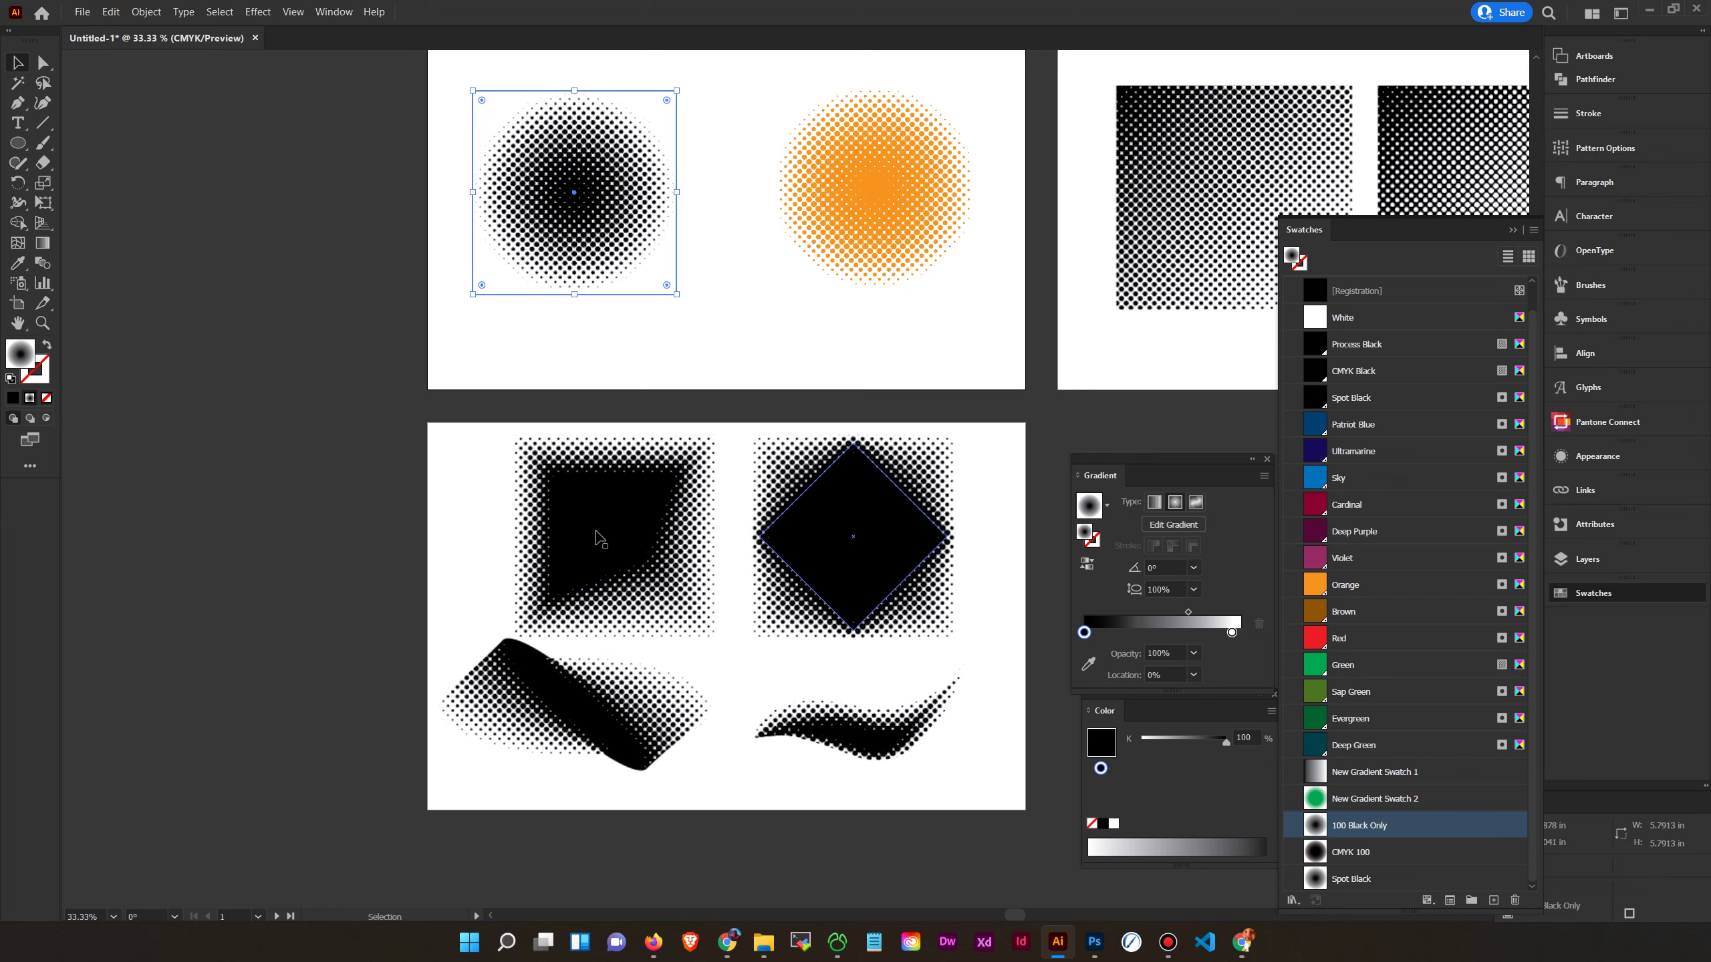
# Isolate the reshaped square's blend, set its inner shape's fill to the Spot Black swatch, and return to the layer level
pyautogui.click(586, 524)
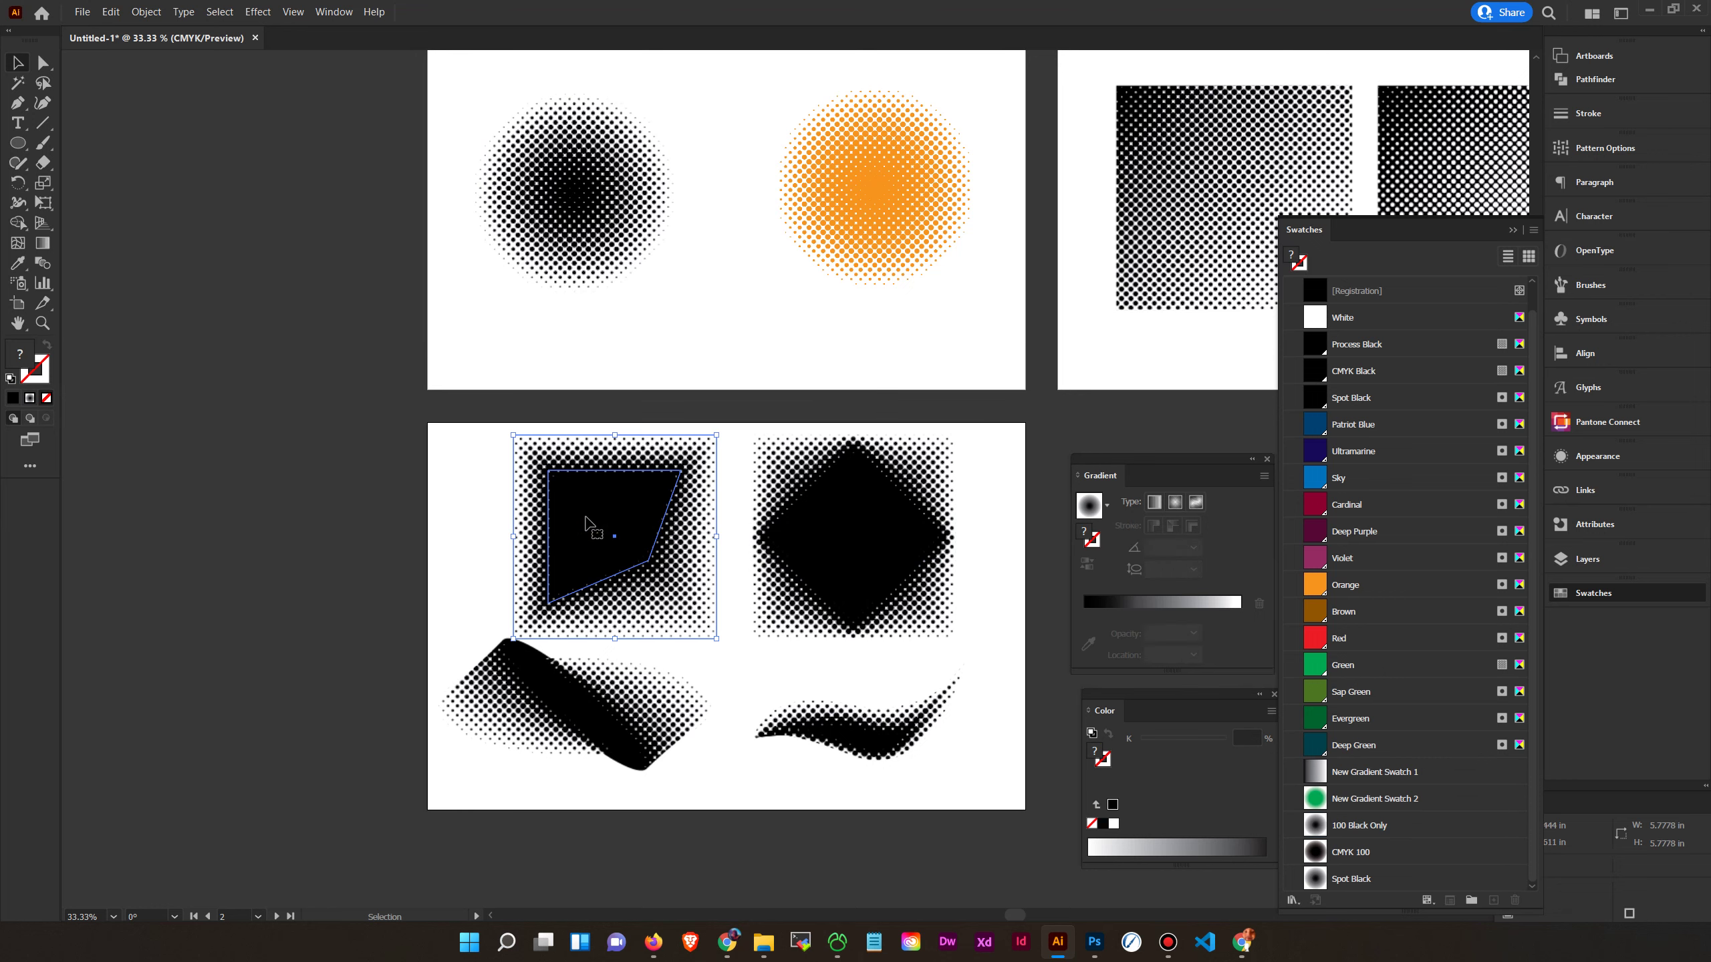
pyautogui.doubleClick(585, 524)
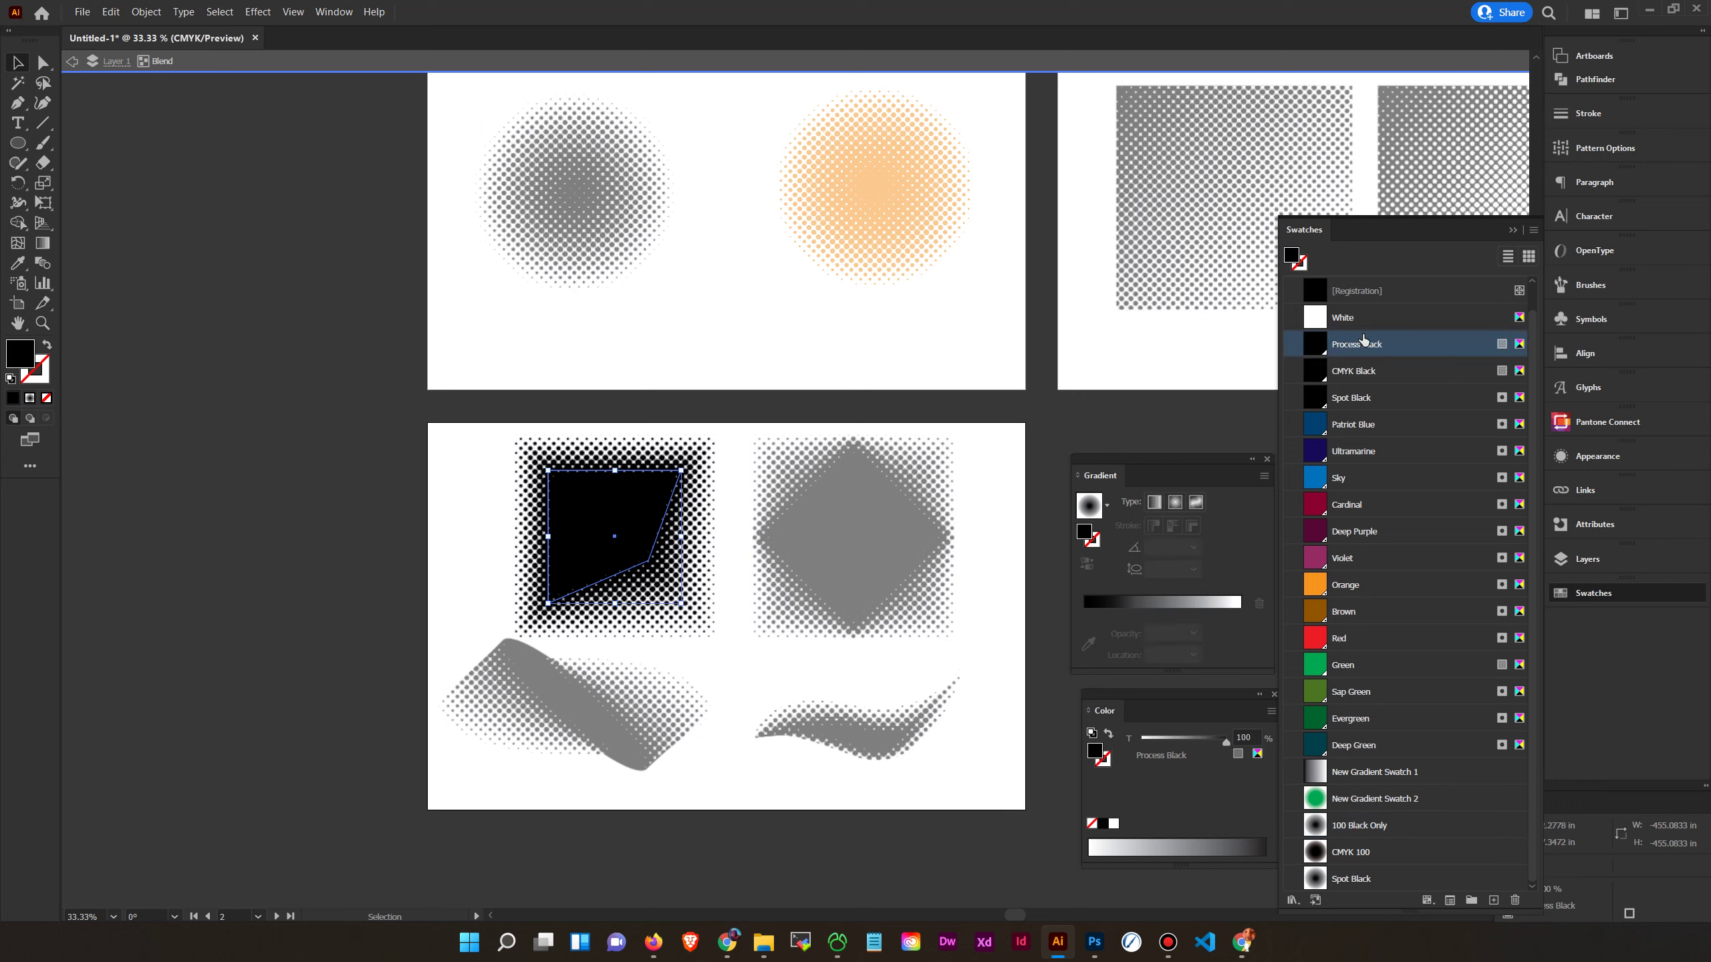
pyautogui.click(1380, 401)
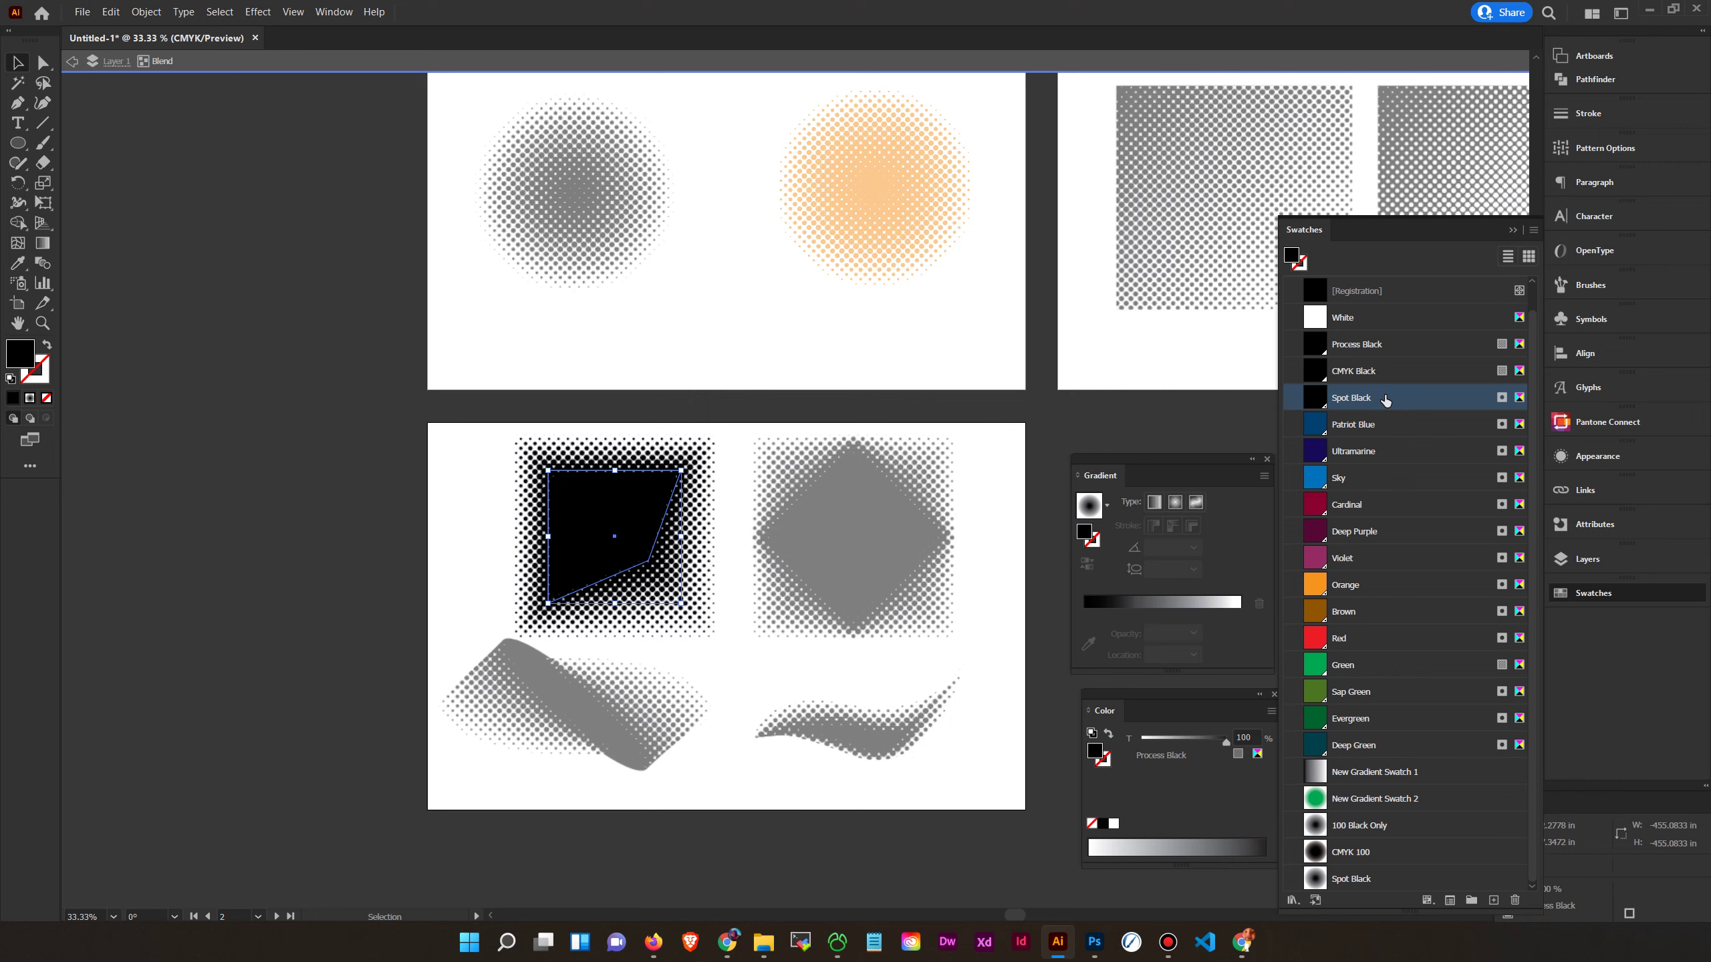
pyautogui.click(118, 62)
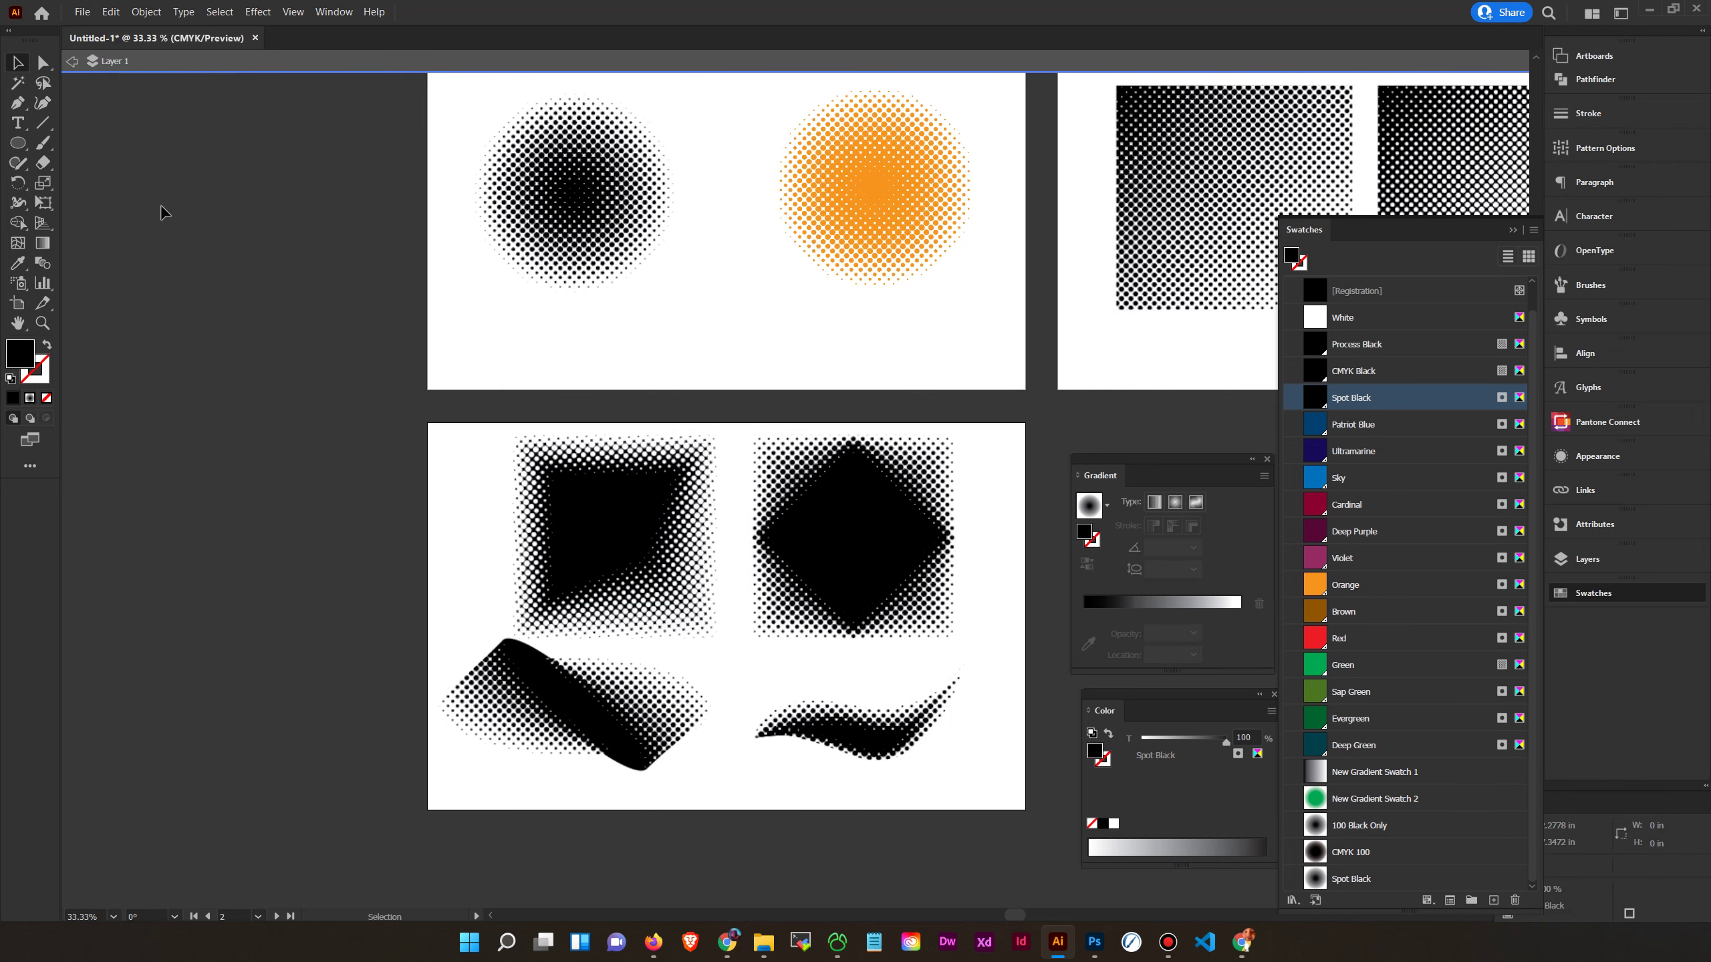
pyautogui.click(614, 693)
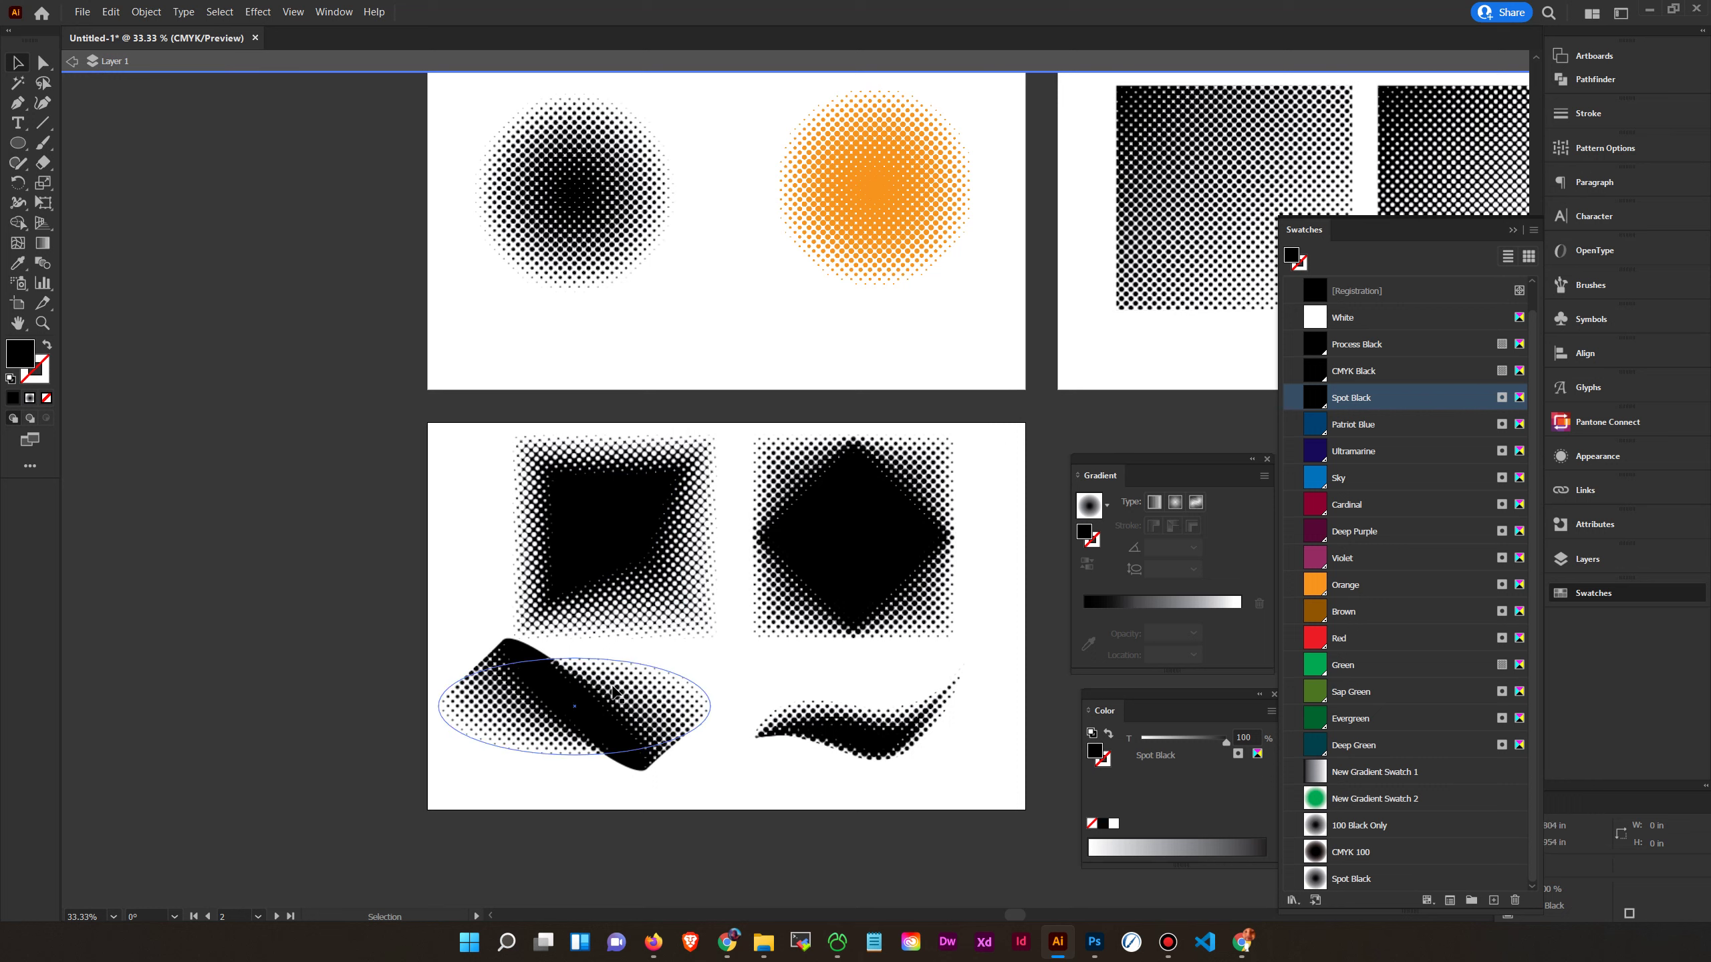
pyautogui.click(710, 580)
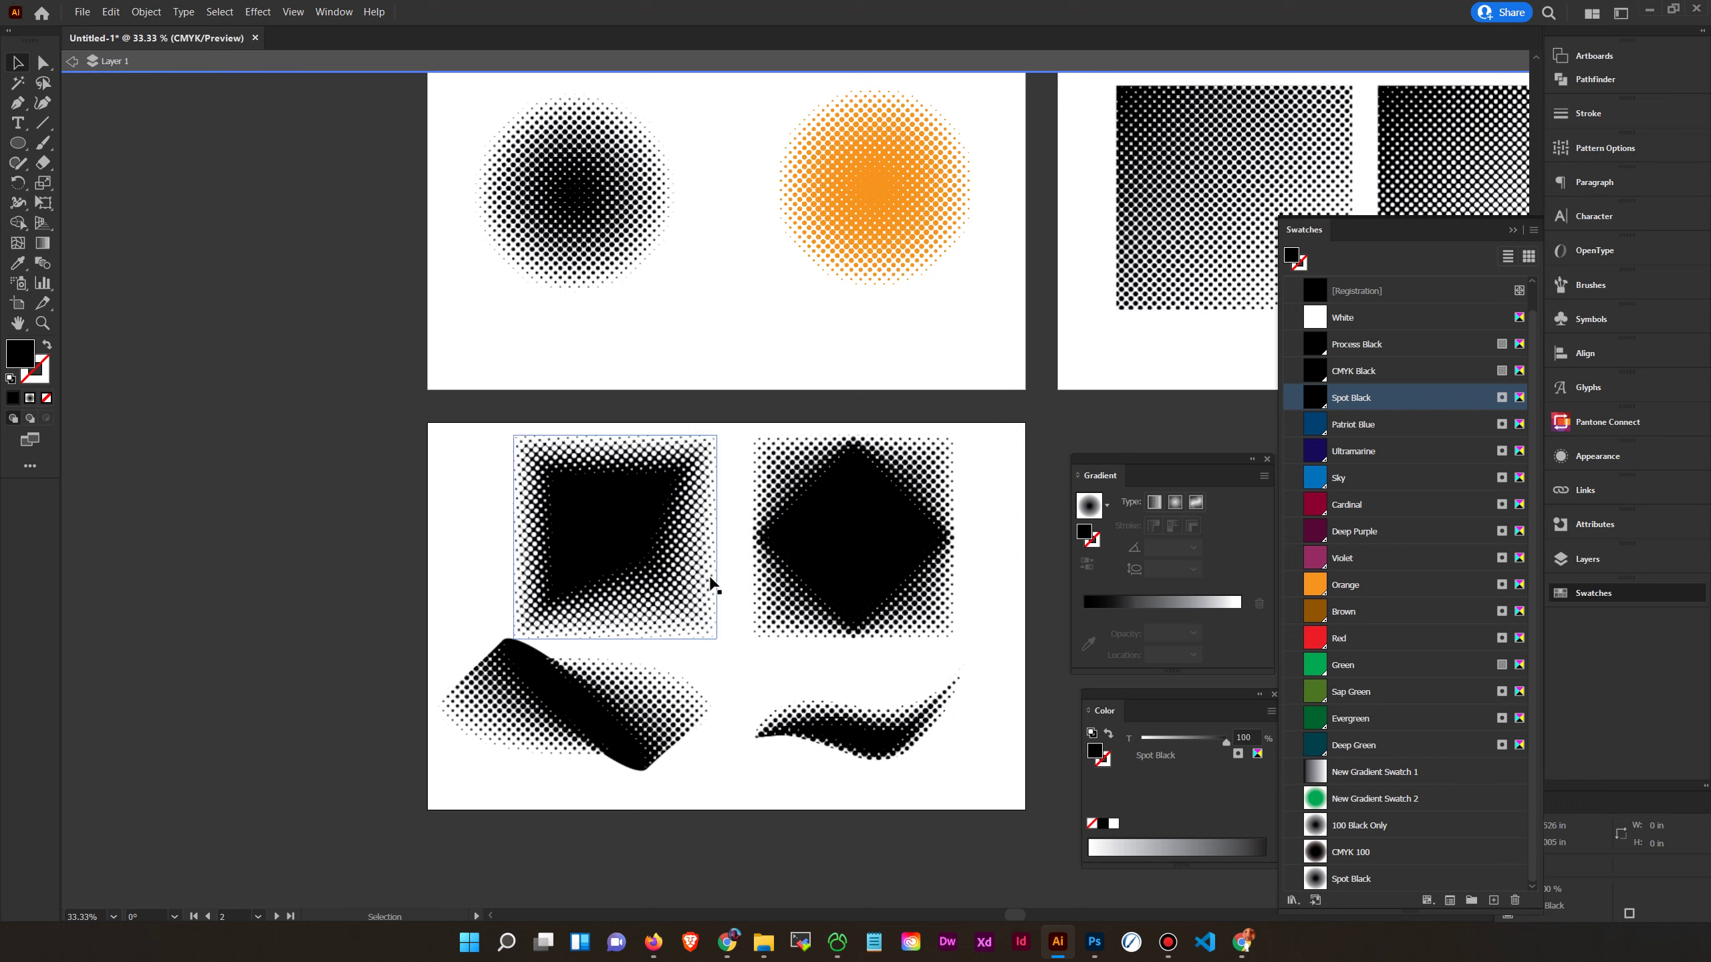
pyautogui.click(733, 678)
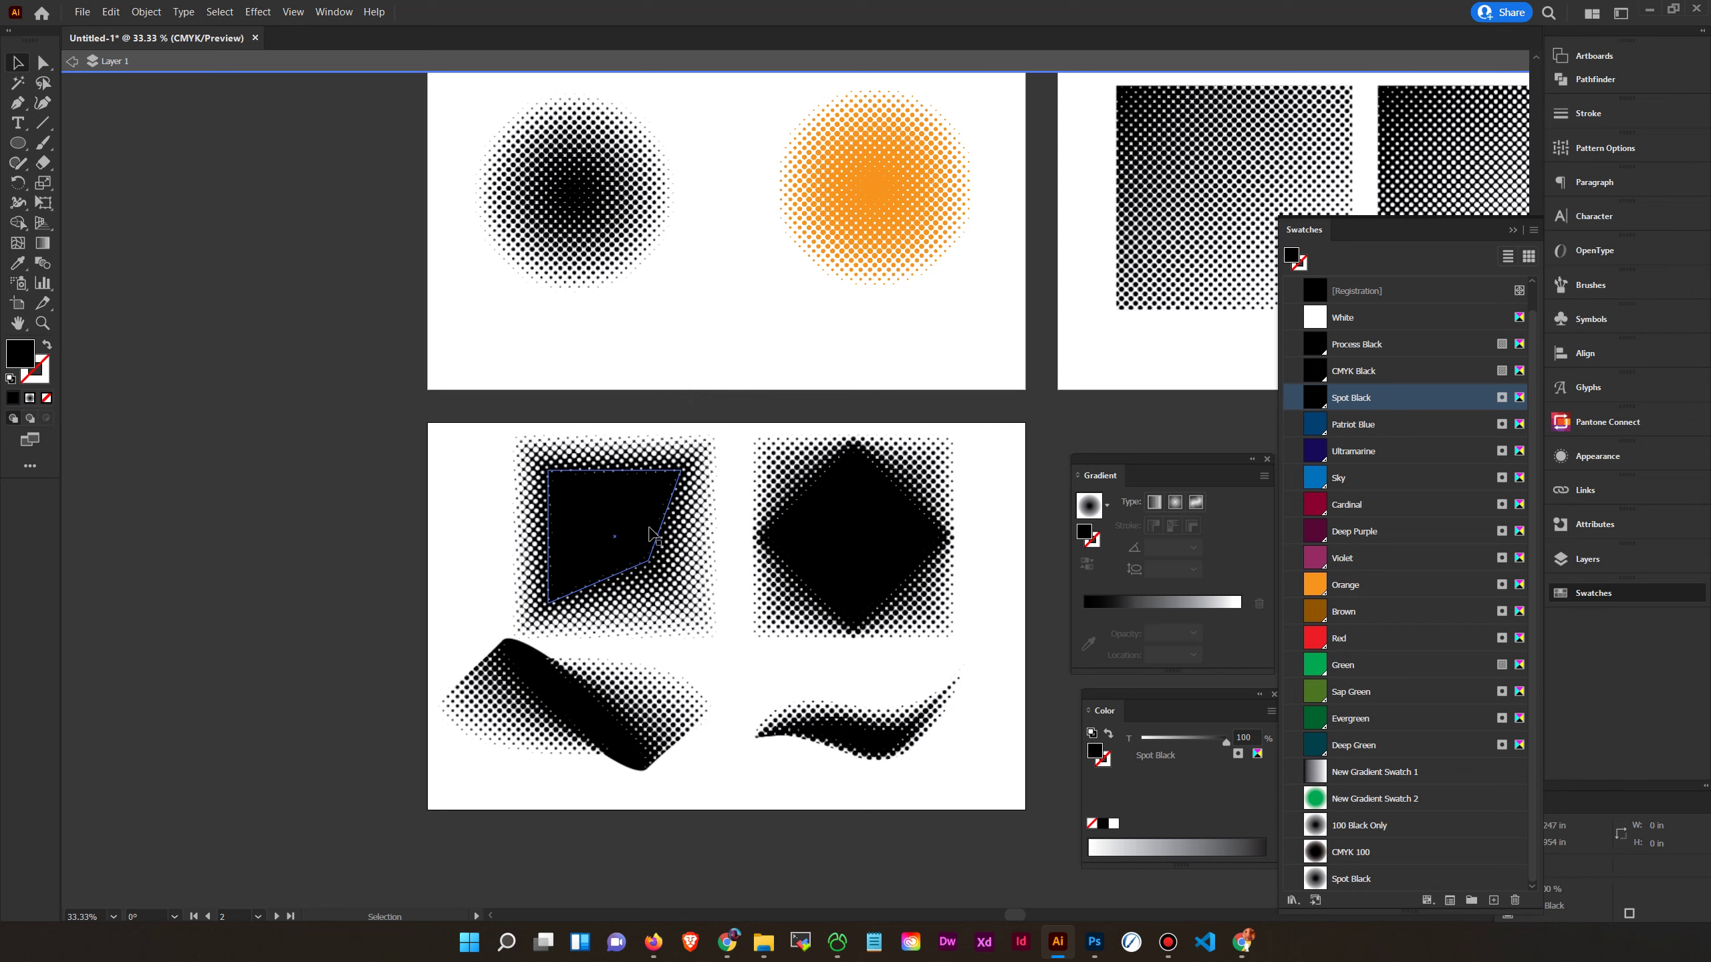
# Isolate the reshaped square's blend again, set the inner shape's fill to Process Black, and return to the layer level
pyautogui.click(651, 533)
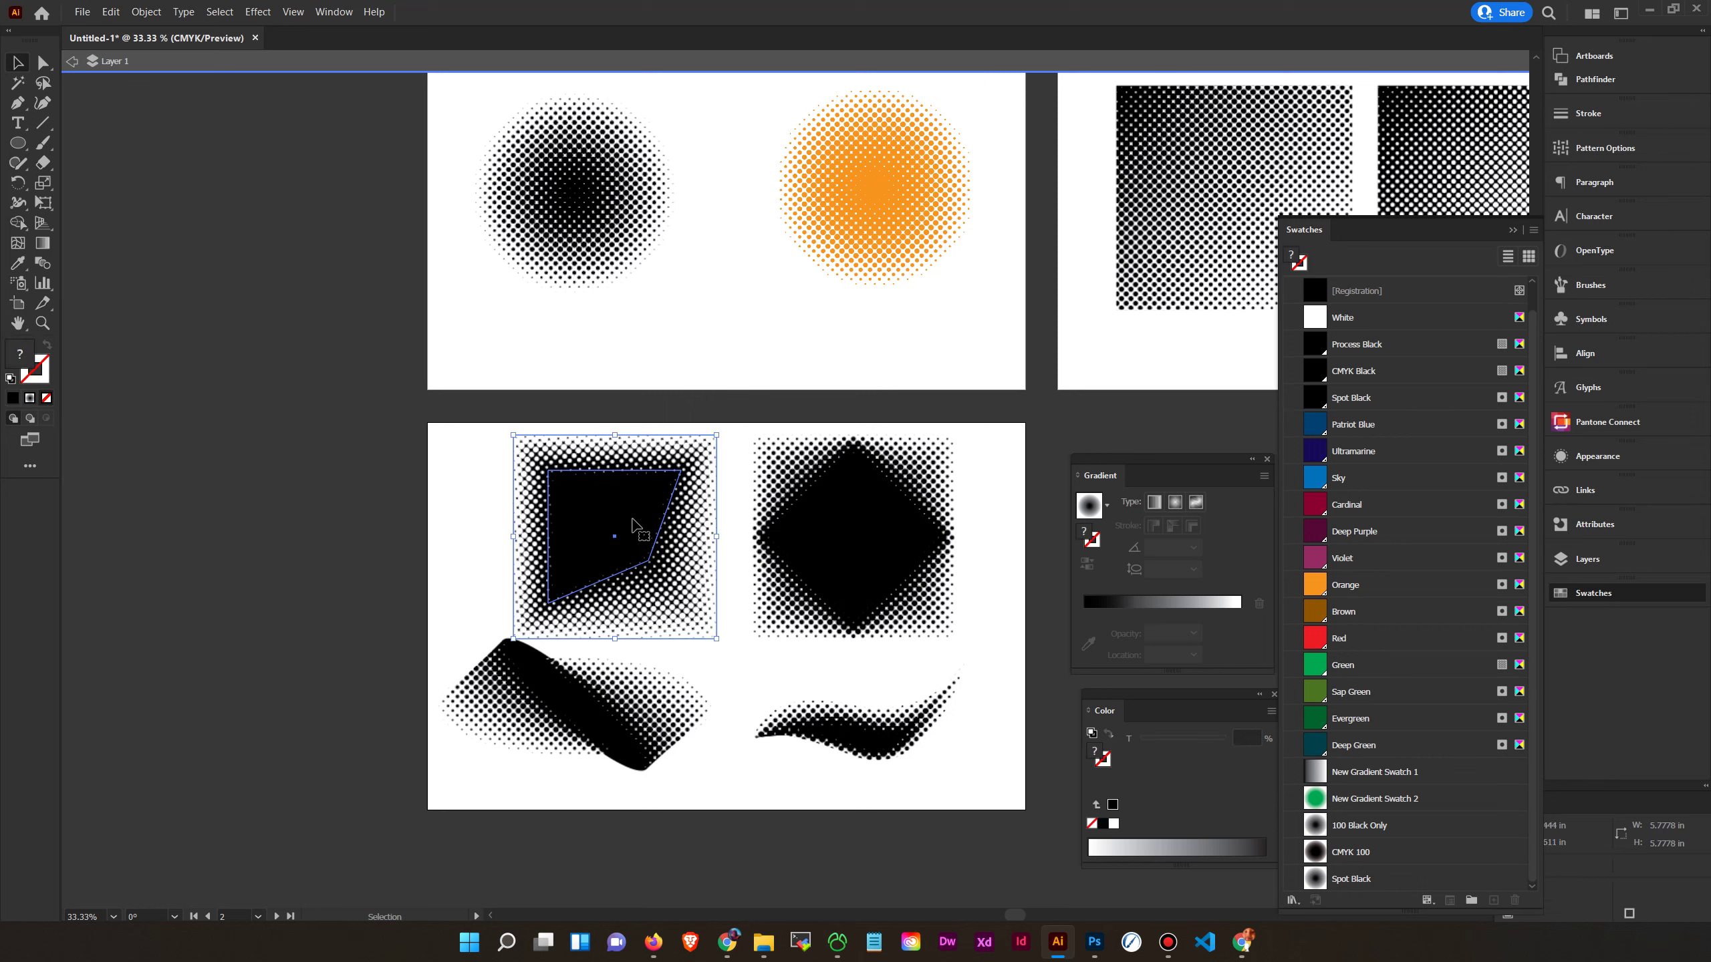
pyautogui.doubleClick(629, 505)
pyautogui.click(614, 503)
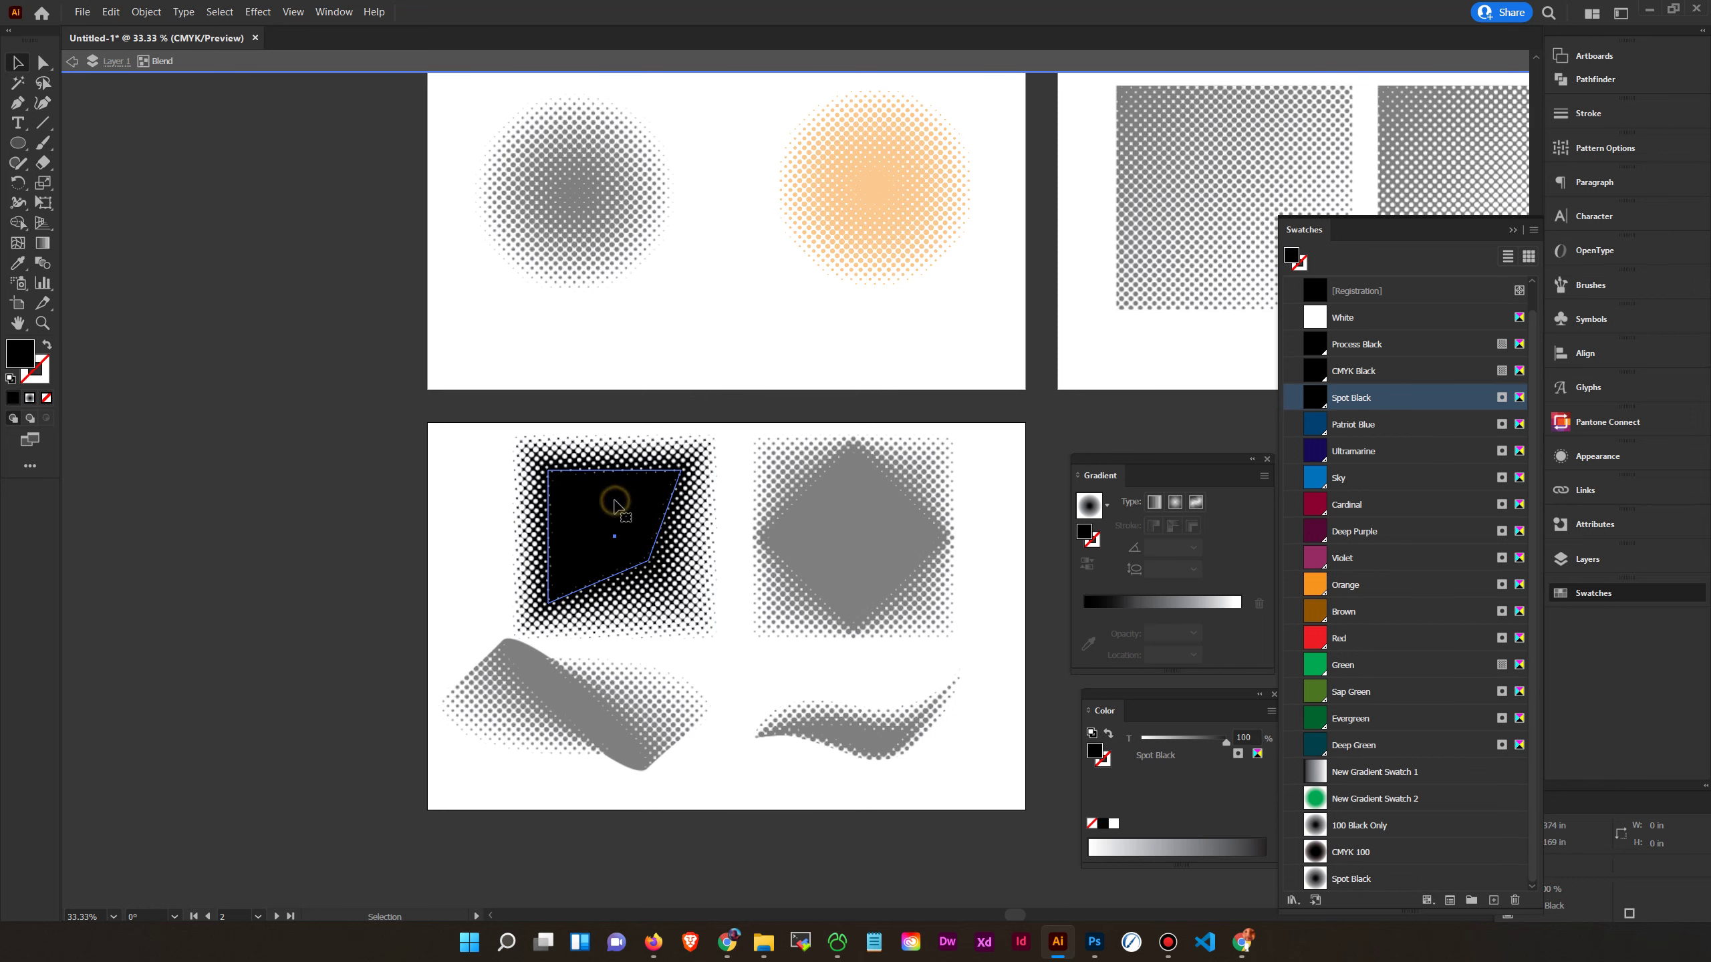
pyautogui.click(1406, 346)
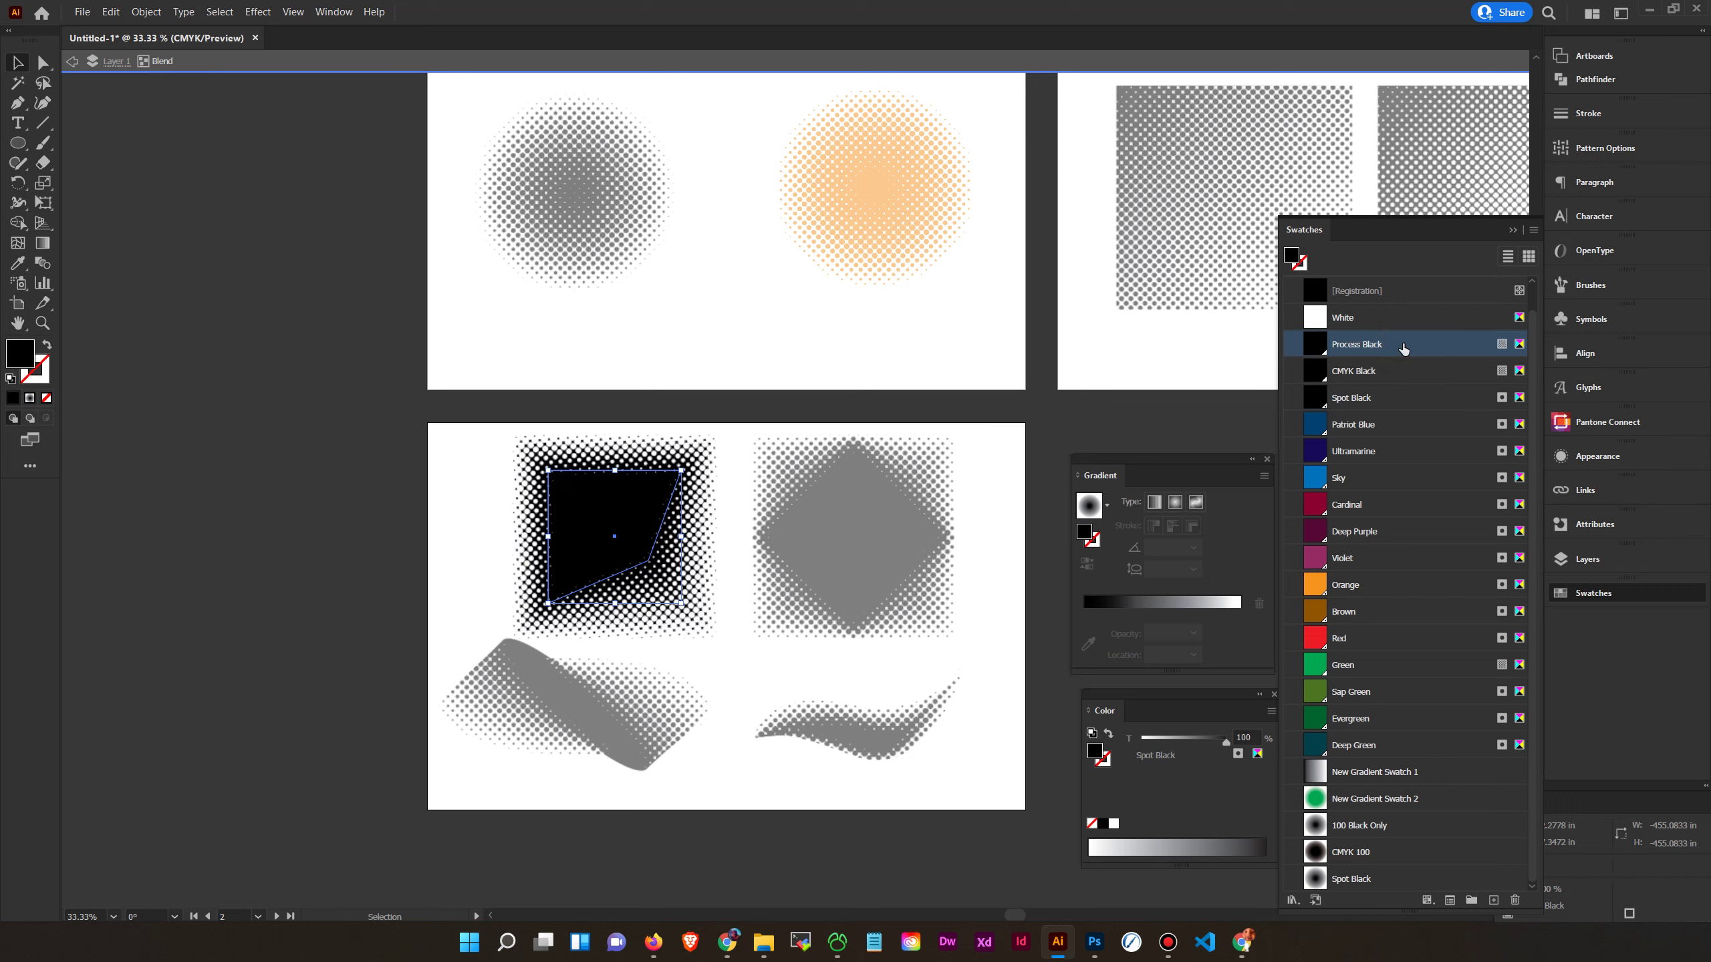
pyautogui.click(1404, 347)
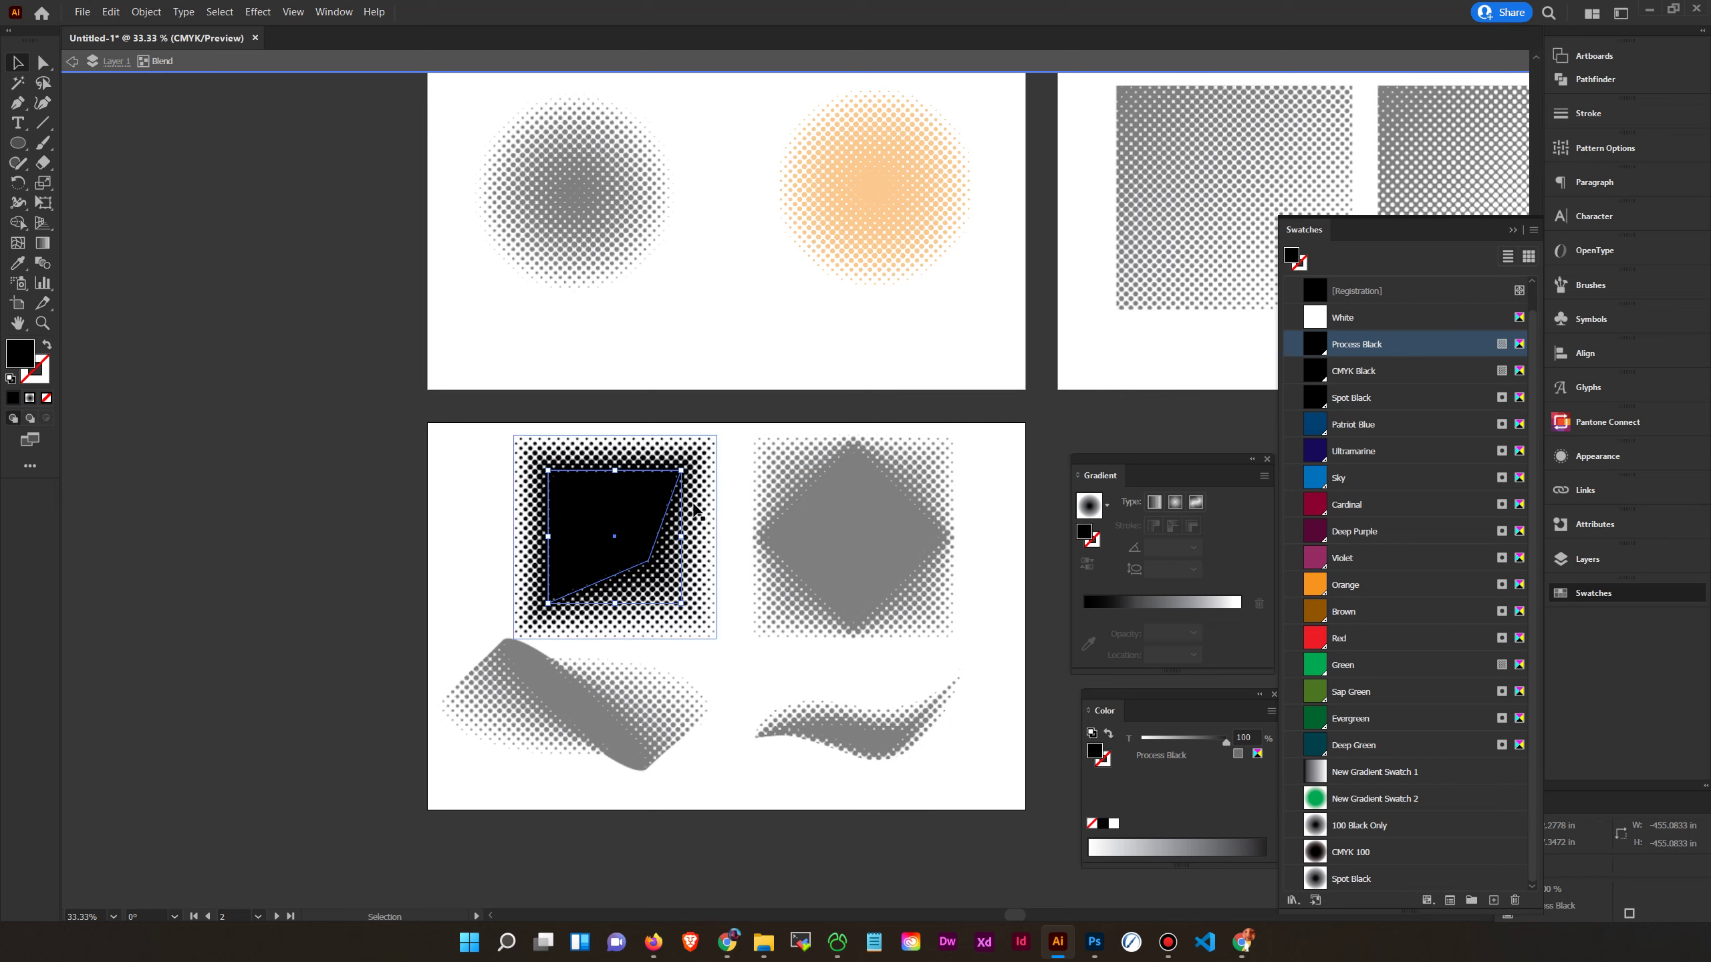
pyautogui.click(740, 510)
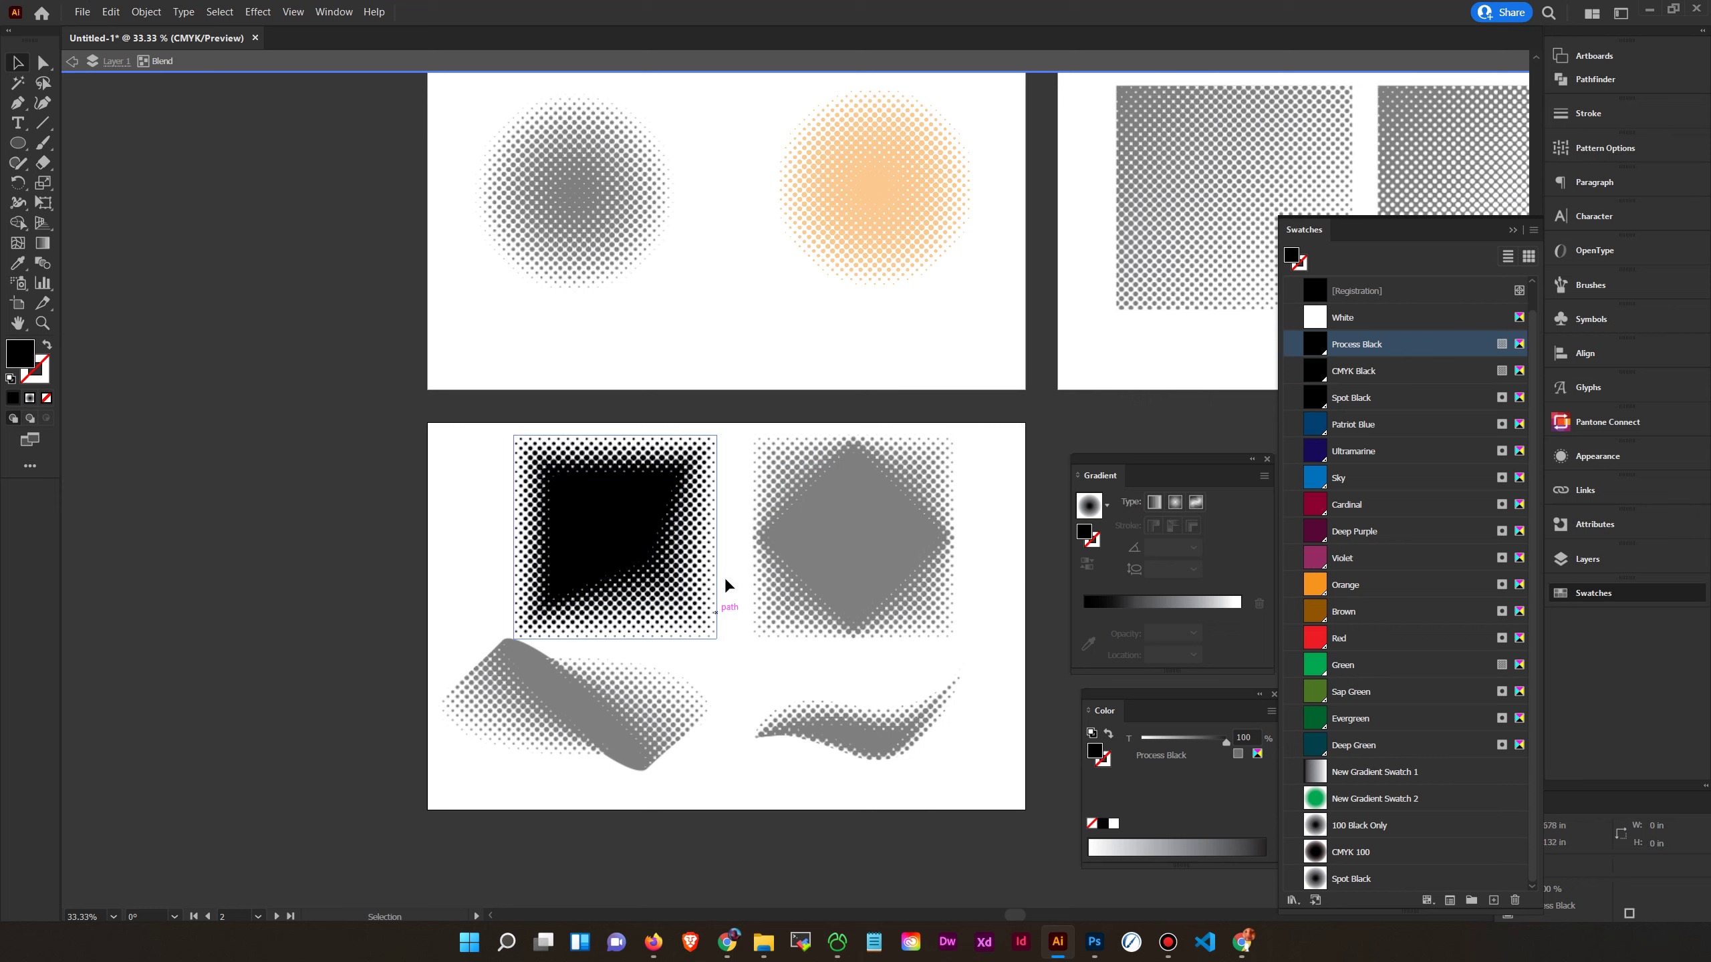
pyautogui.click(623, 517)
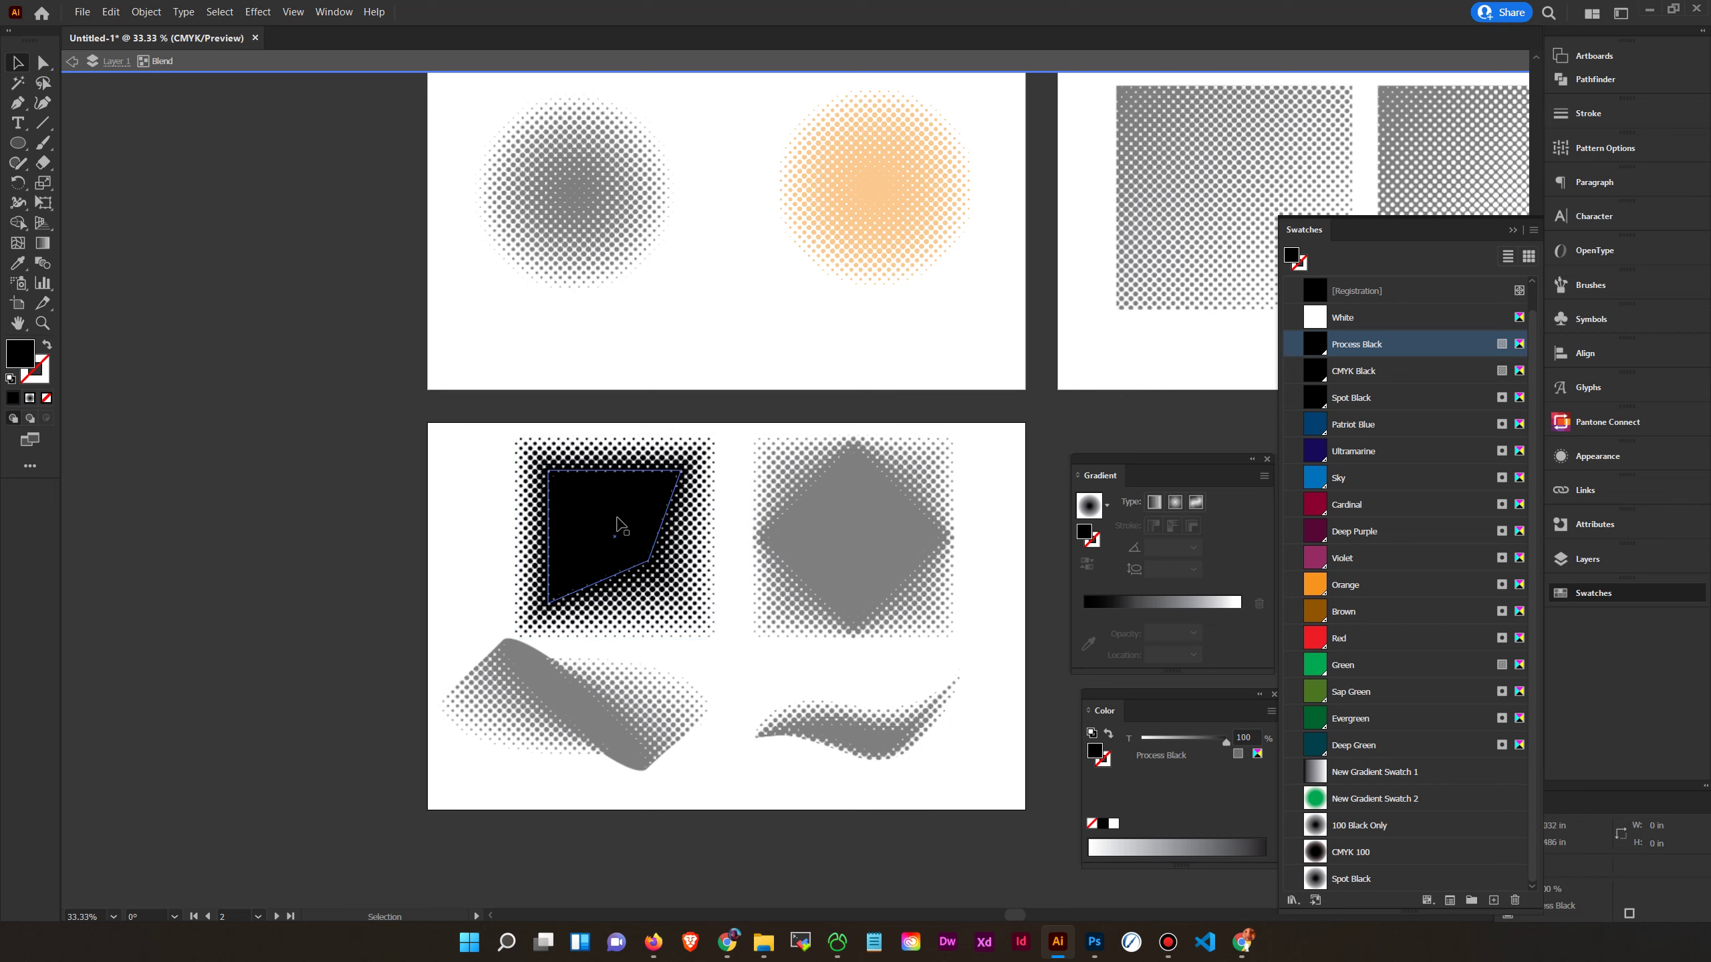
pyautogui.click(199, 125)
pyautogui.click(72, 61)
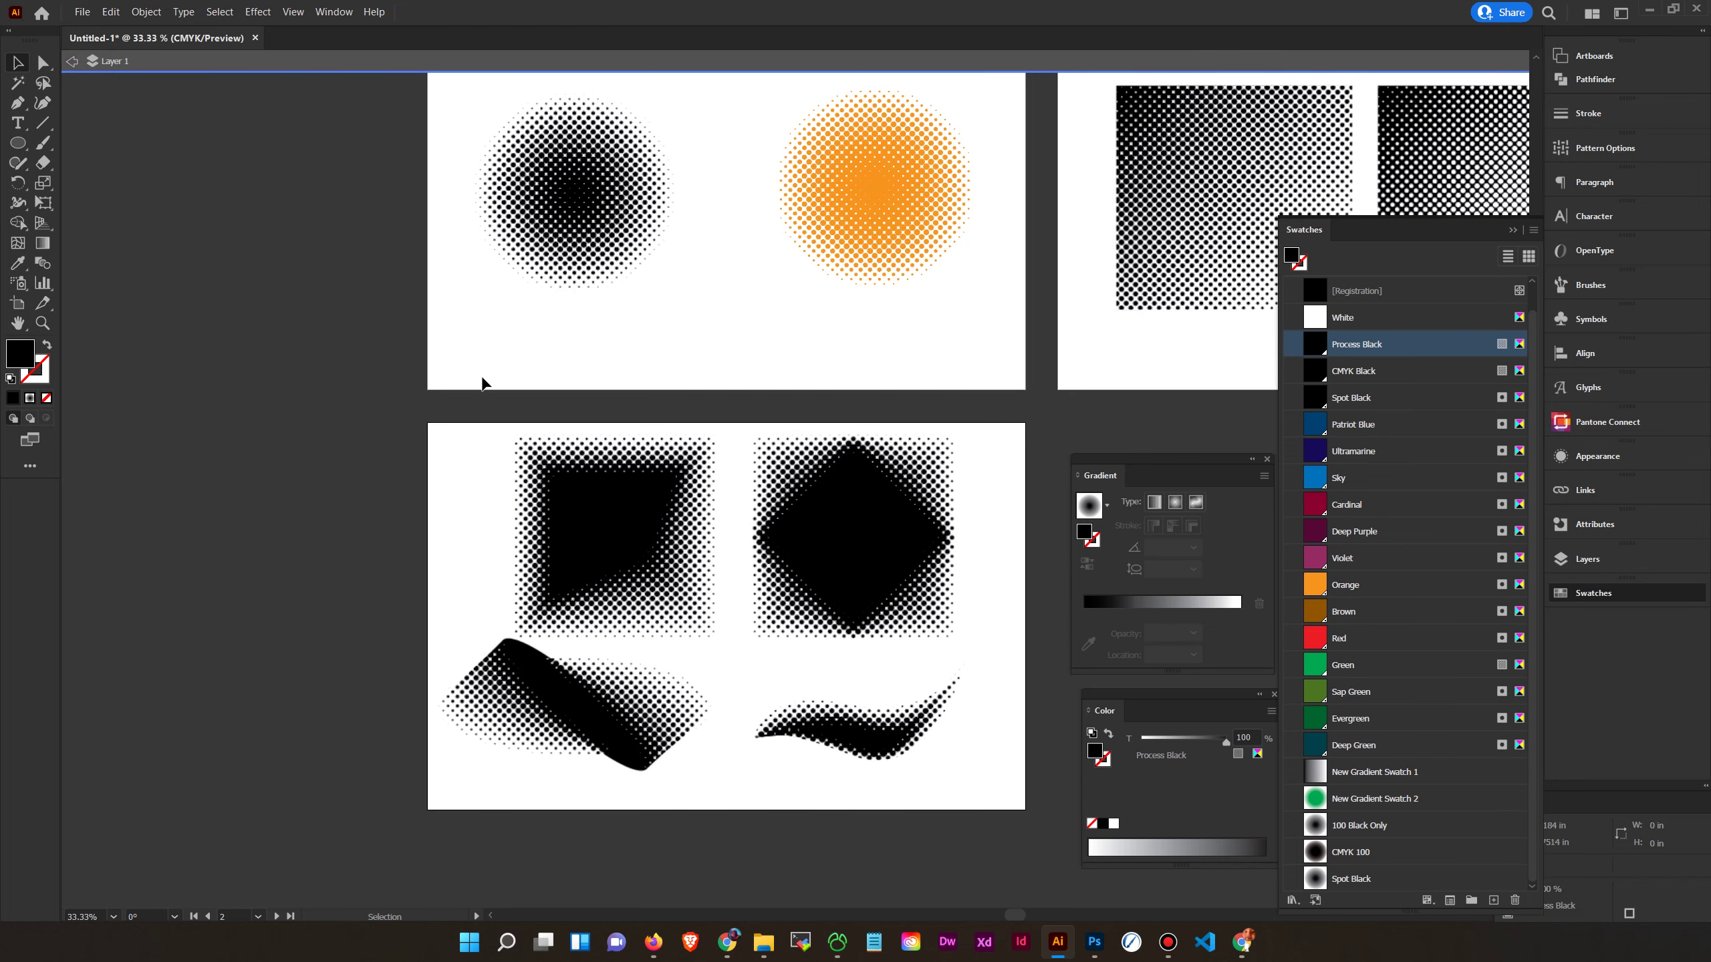
# Compare the gradient colours used in the two halftone rectangles on the second upper artboard
pyautogui.moveTo(1137, 344); pyautogui.dragTo(713, 392)
pyautogui.click(802, 275)
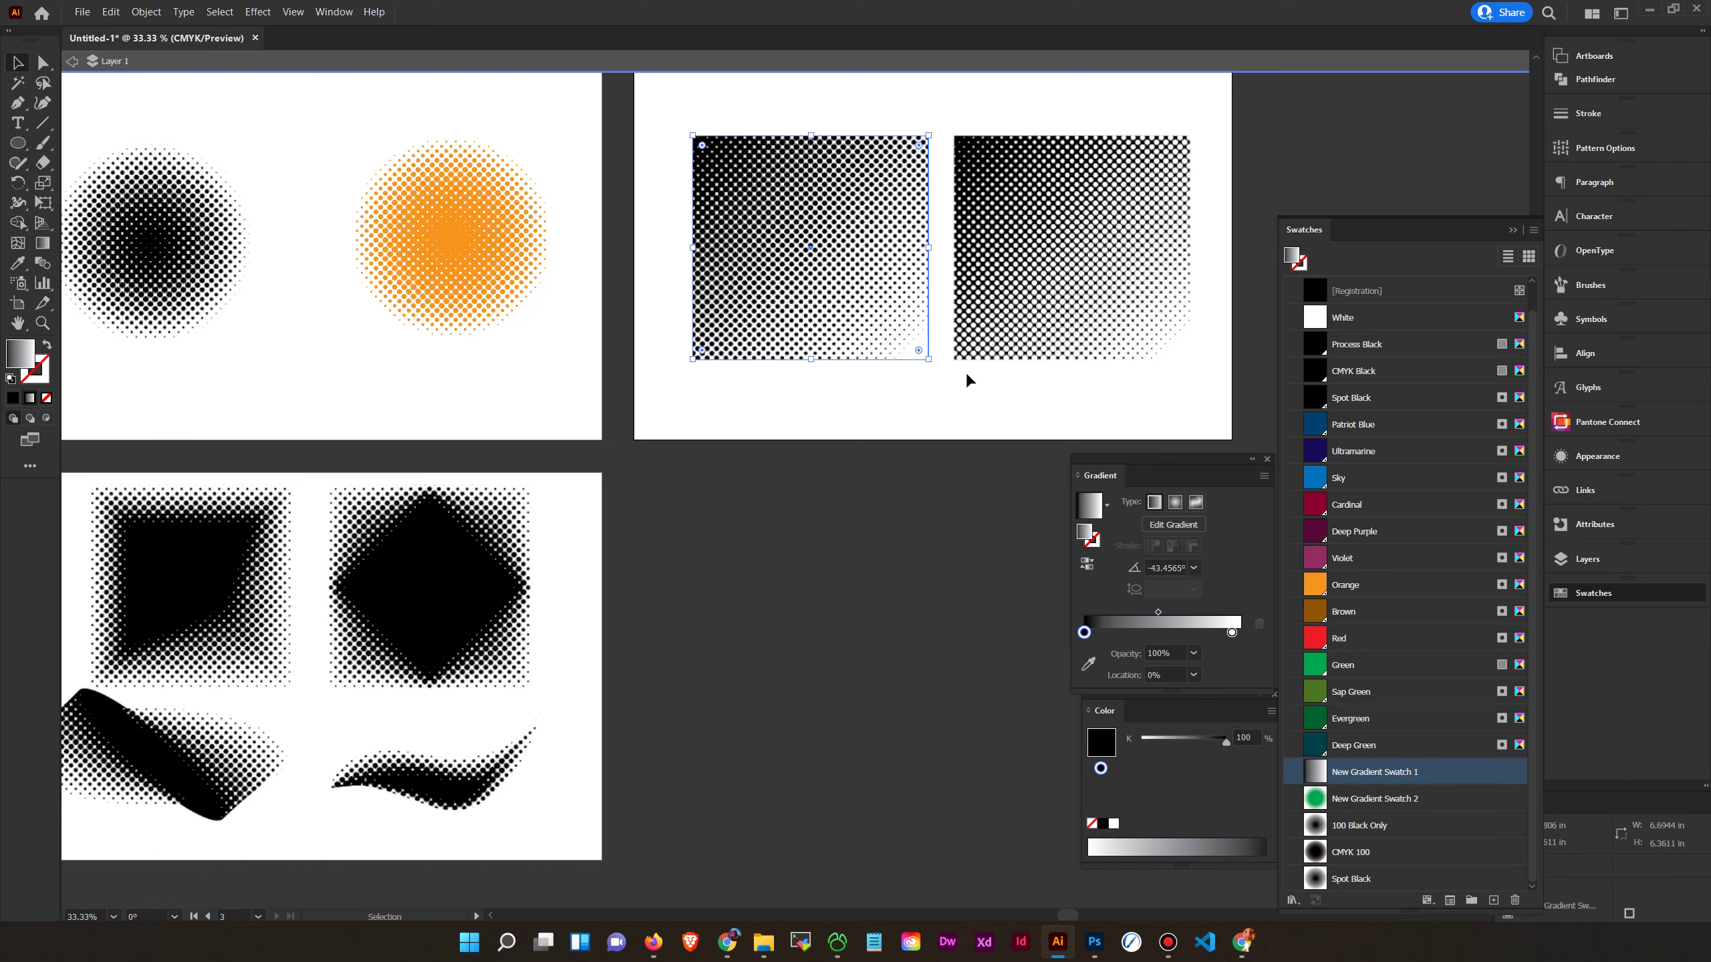
pyautogui.click(1010, 325)
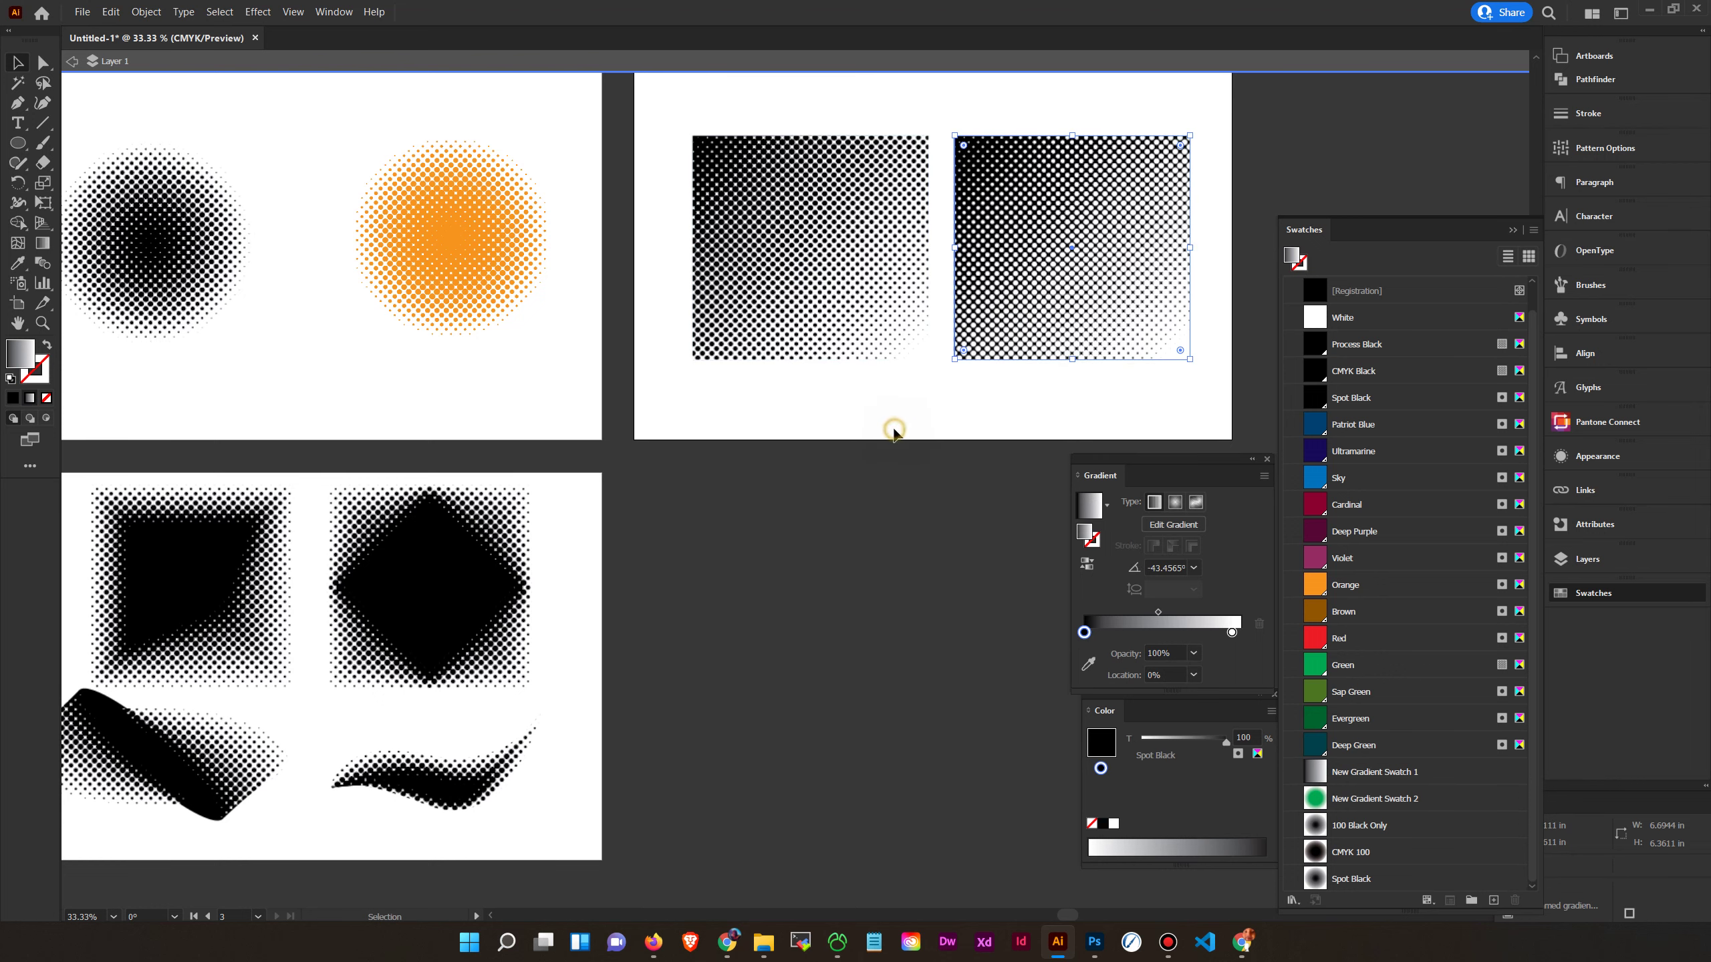
pyautogui.click(882, 429)
pyautogui.moveTo(664, 421); pyautogui.dragTo(758, 422)
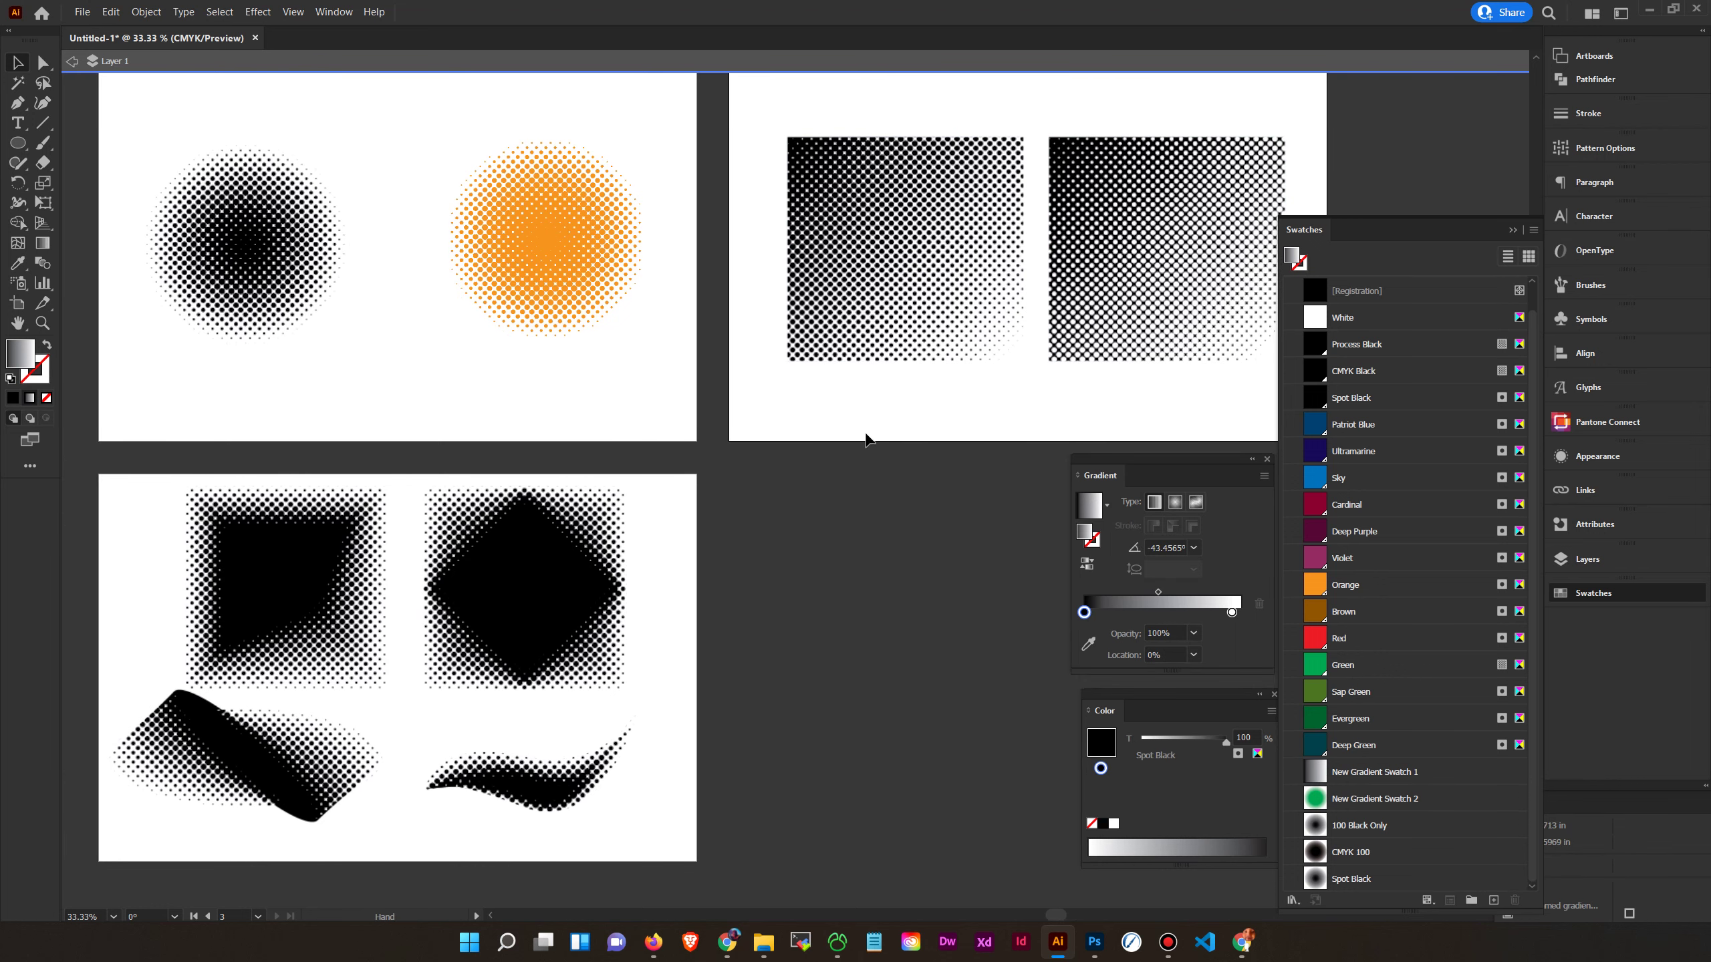
# Isolate the reshaped square's blend, try the Evergreen swatch on its inner shape, and settle on the Green swatch
pyautogui.doubleClick(283, 586)
pyautogui.click(1351, 718)
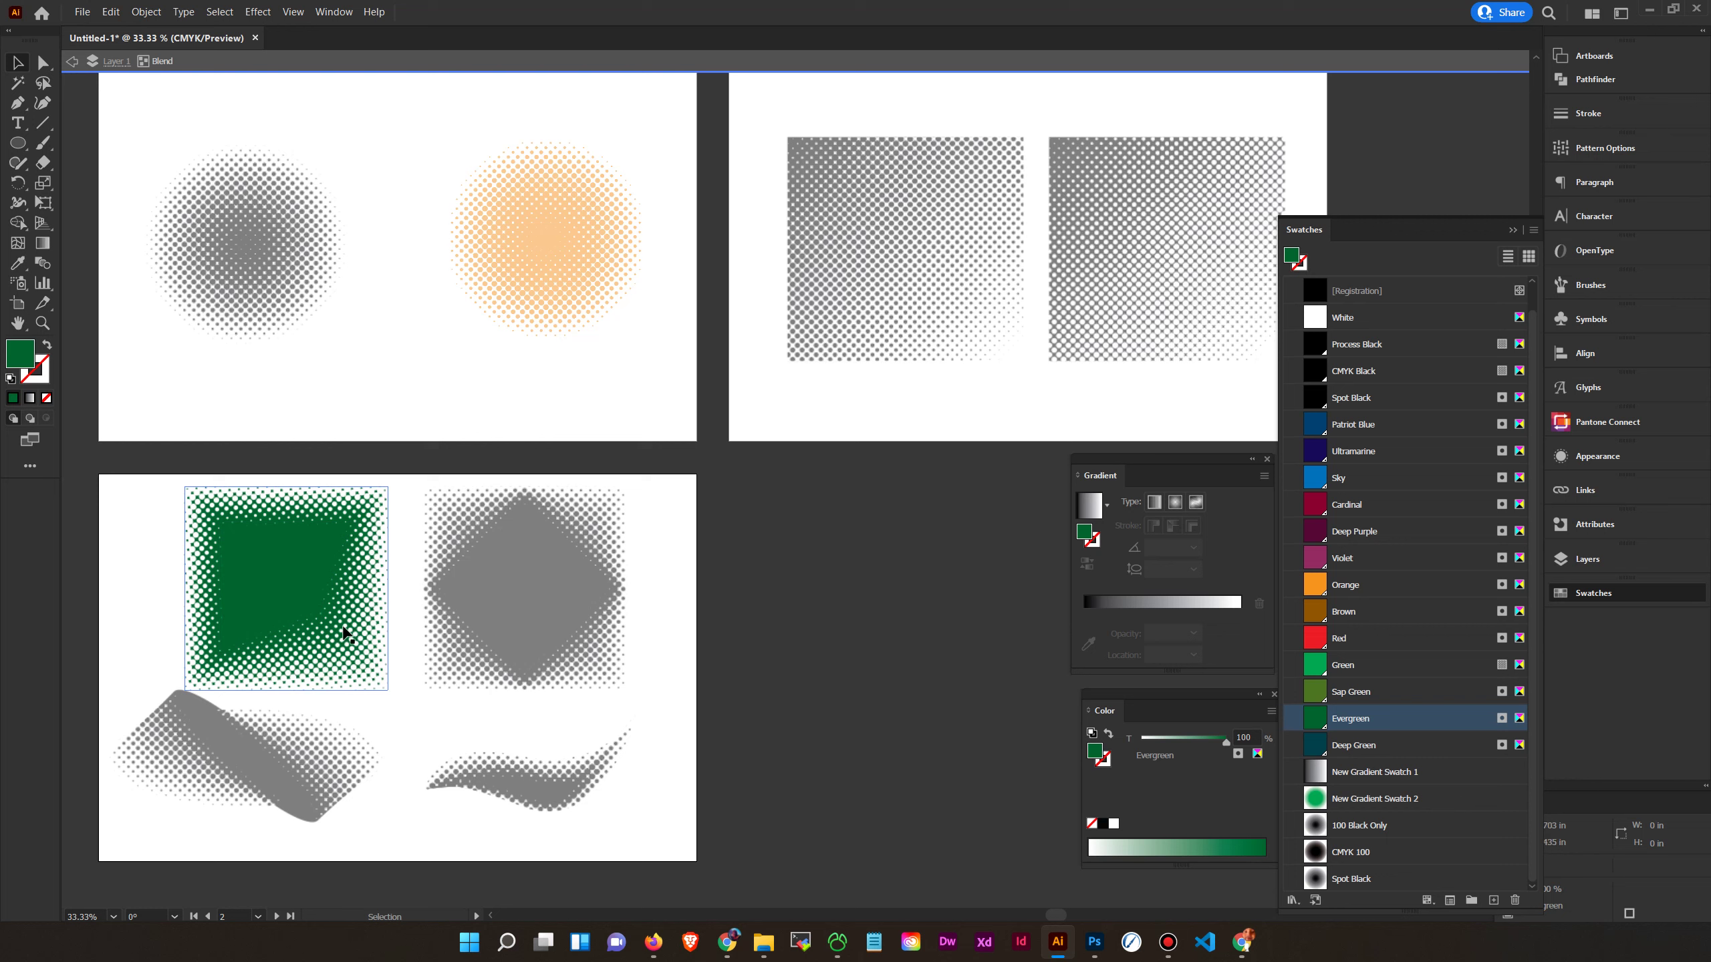
pyautogui.click(297, 626)
pyautogui.click(270, 610)
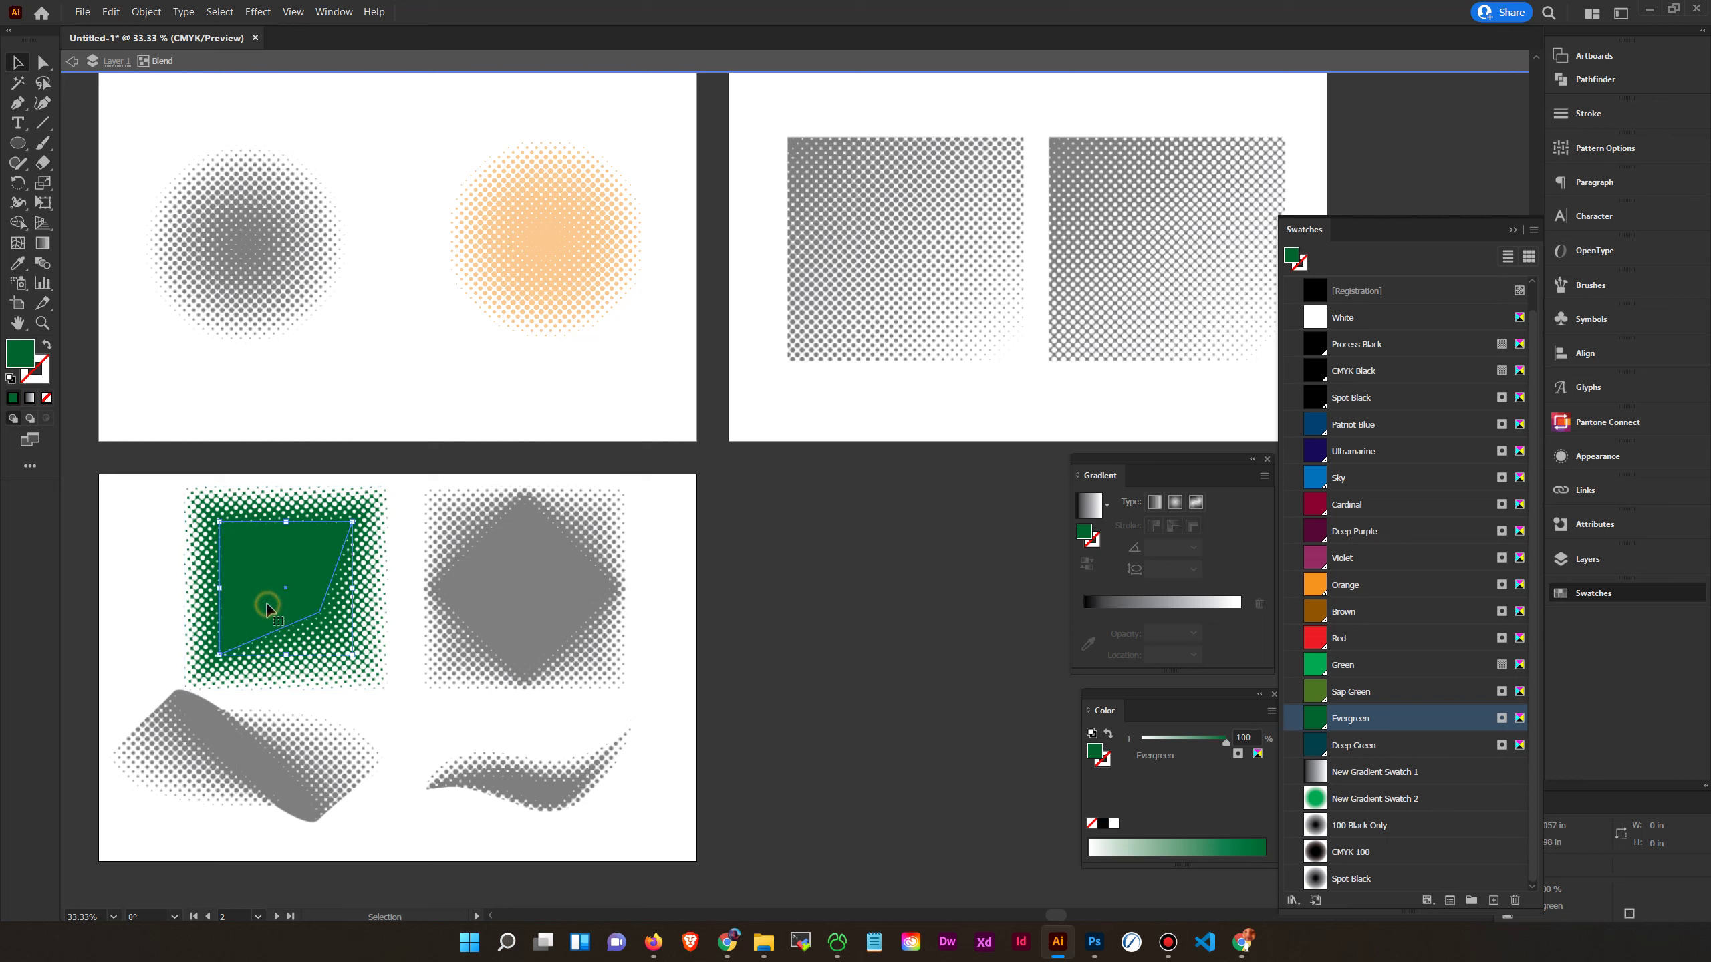
pyautogui.click(1416, 673)
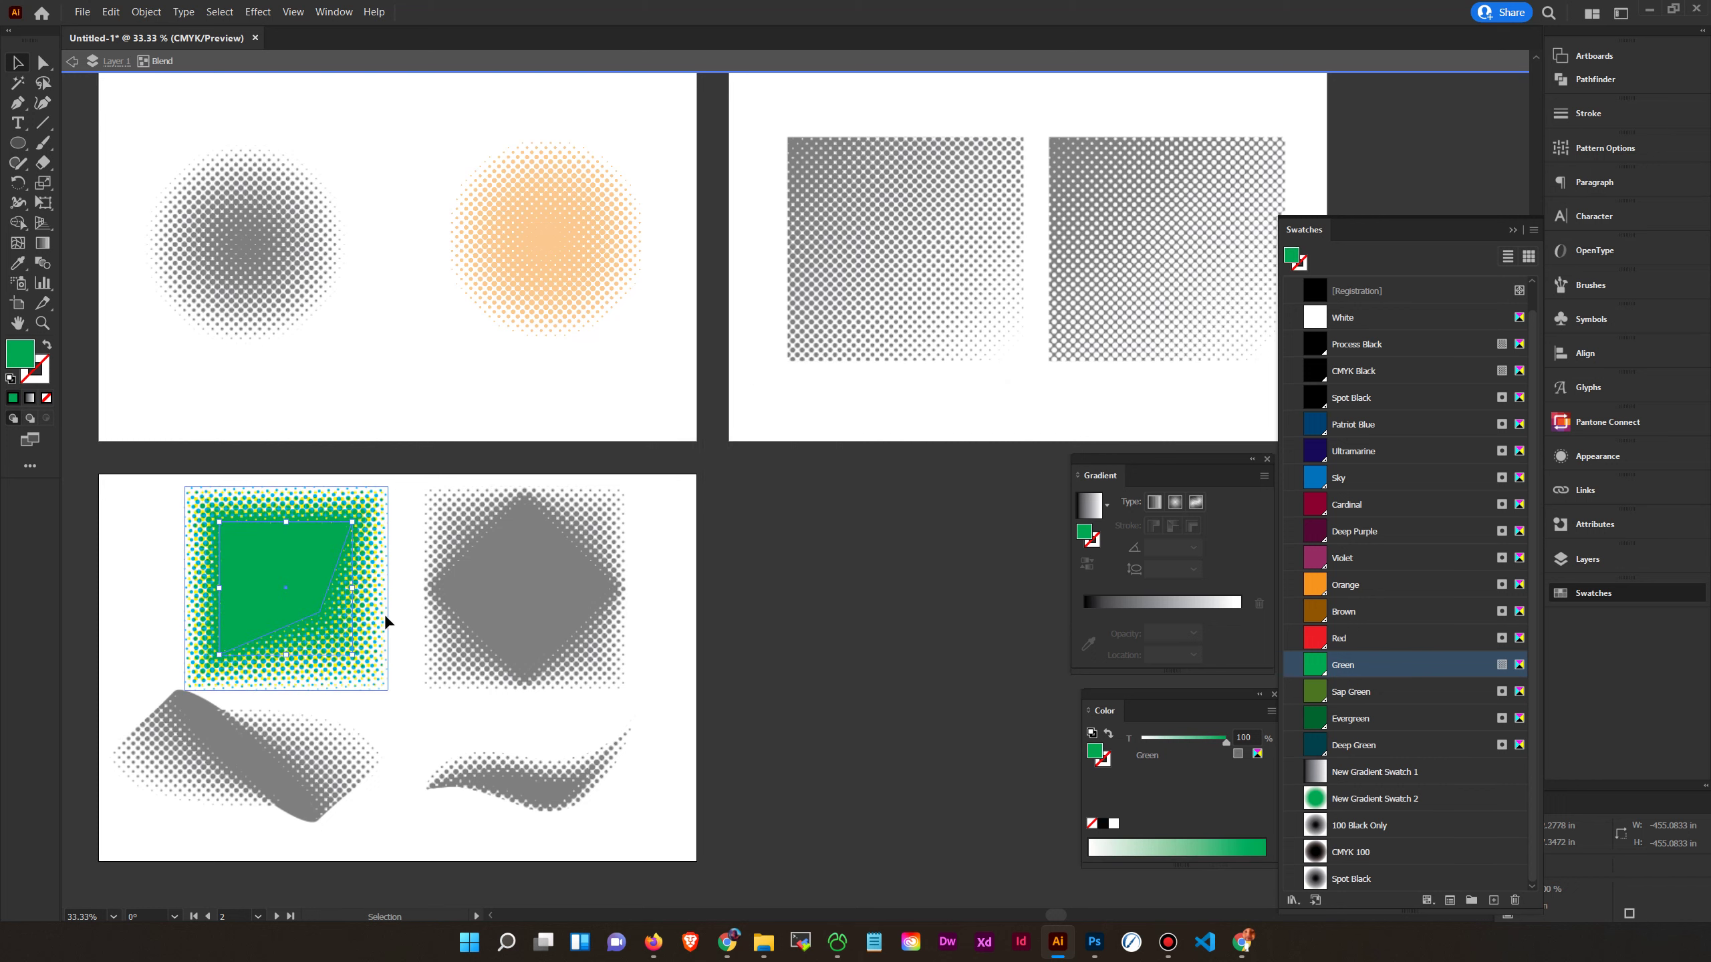
# Examine the halftone dot colours around the green shape's blended edges up close
pyautogui.hscroll(-5, 405, 619)
pyautogui.hotkey('ctrl', '=')
pyautogui.hotkey('ctrl', '=')
pyautogui.hotkey('ctrl', '=')
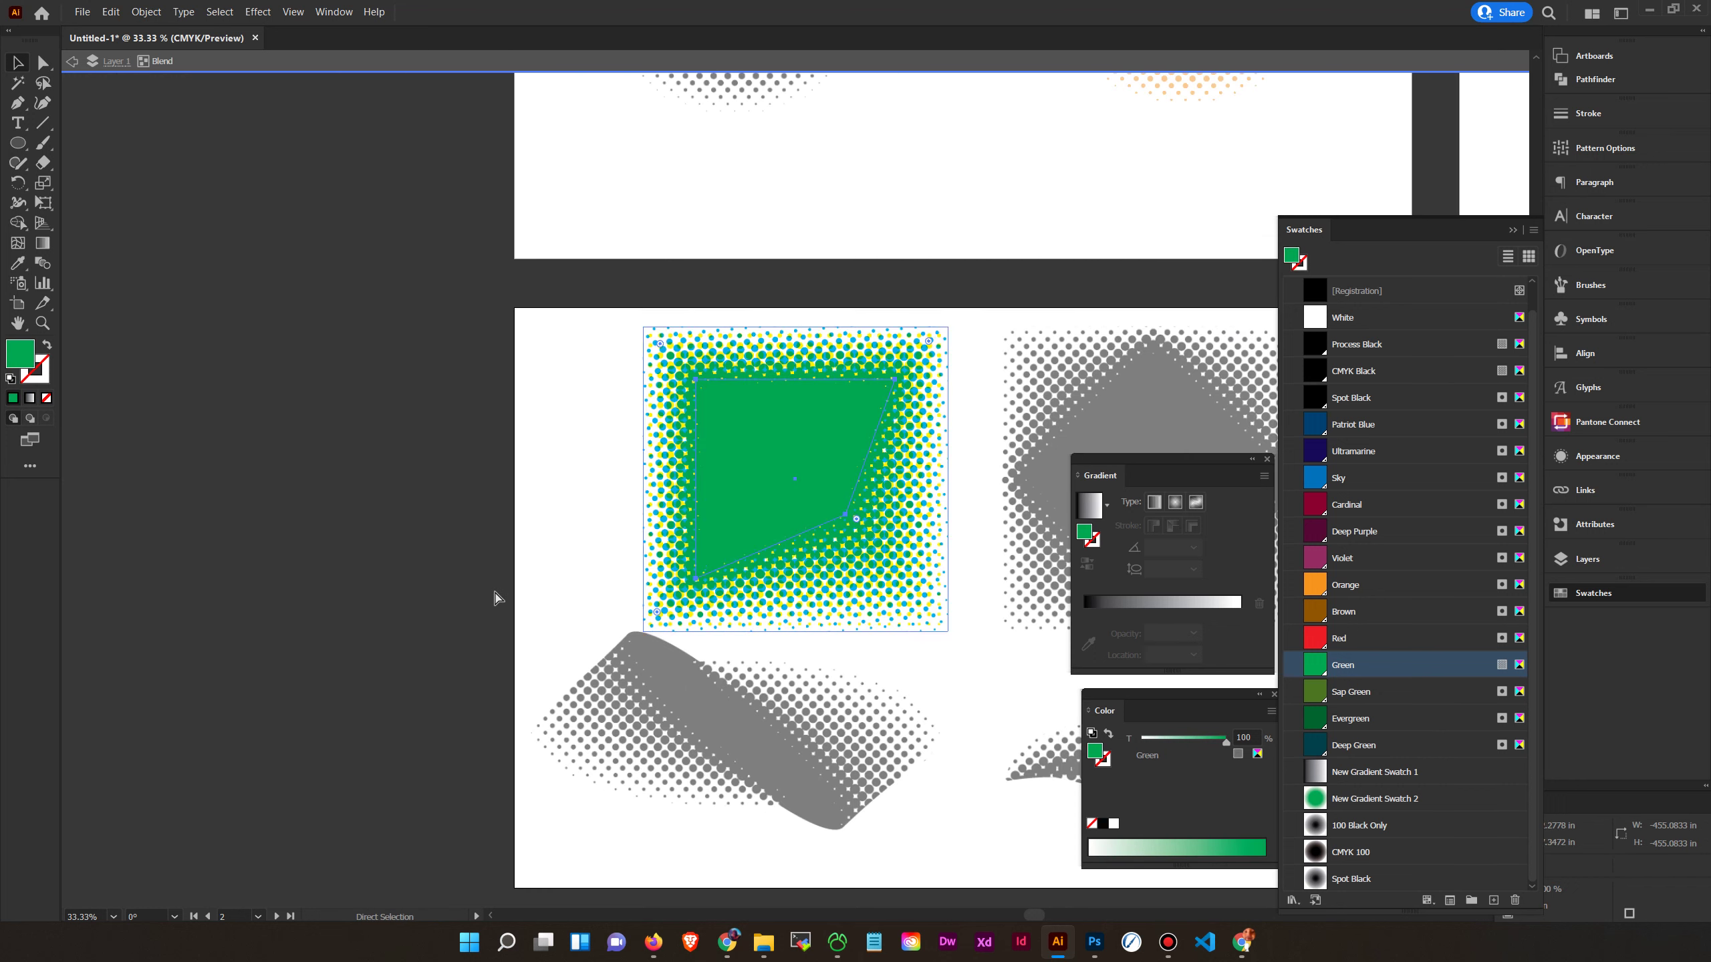
pyautogui.press('space')
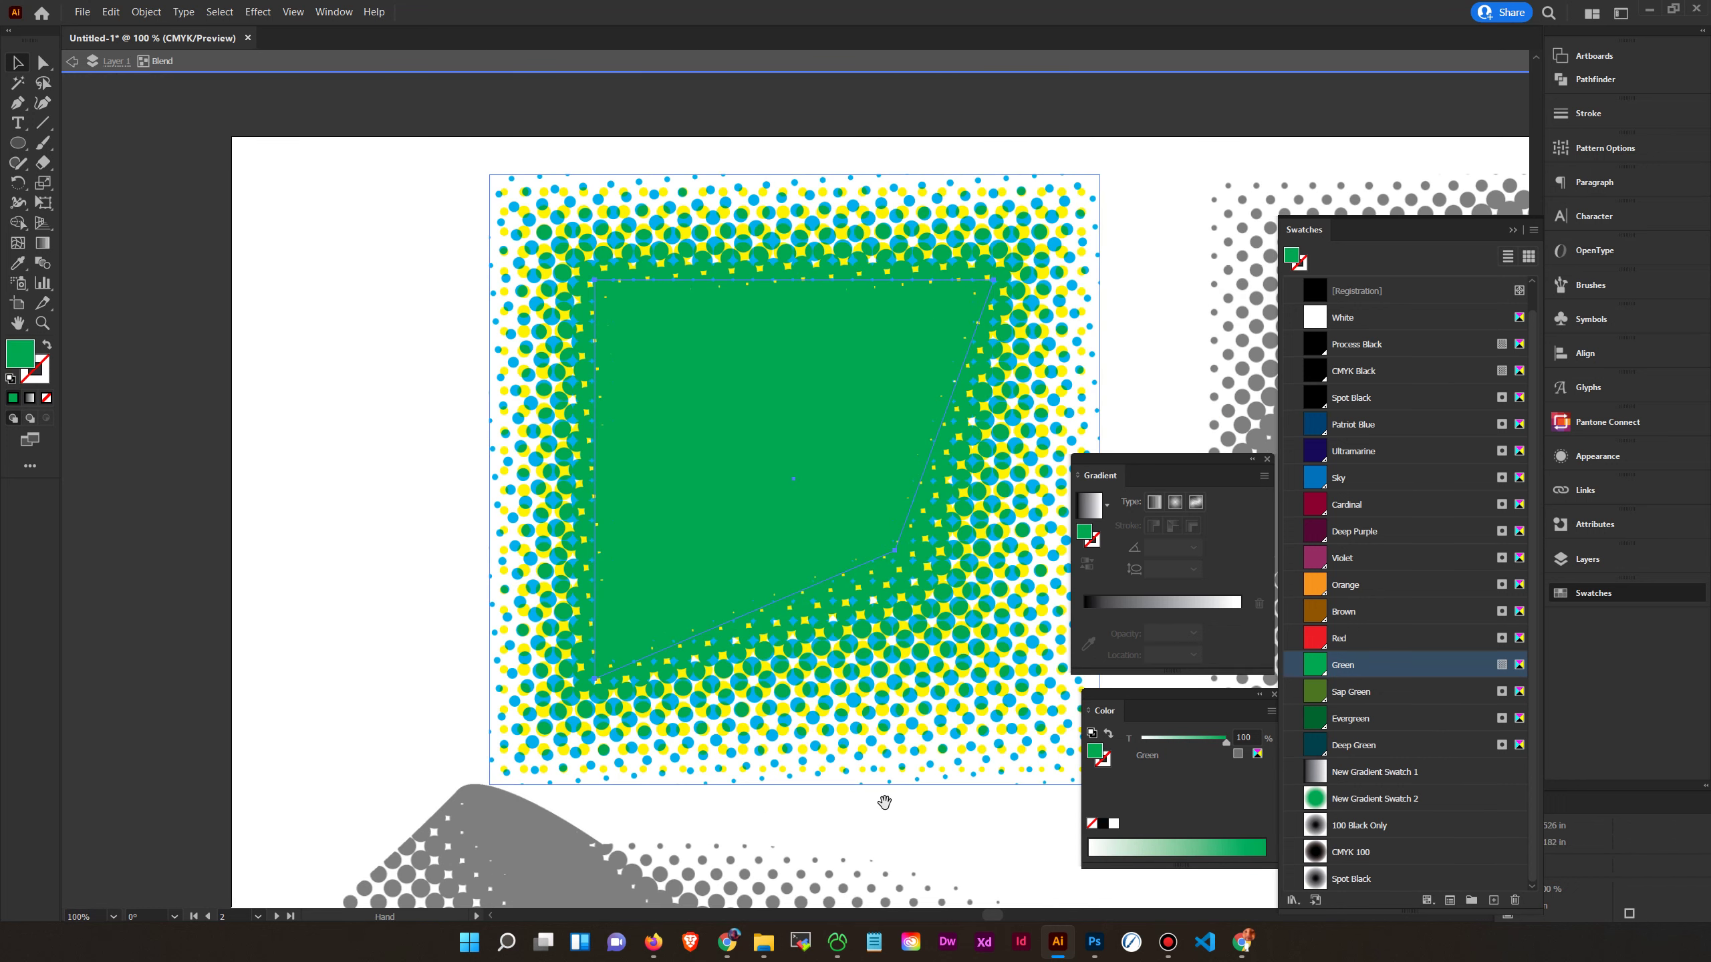
pyautogui.hotkey('ctrl', '-')
pyautogui.hotkey('ctrl', '-')
pyautogui.hotkey('ctrl', '-')
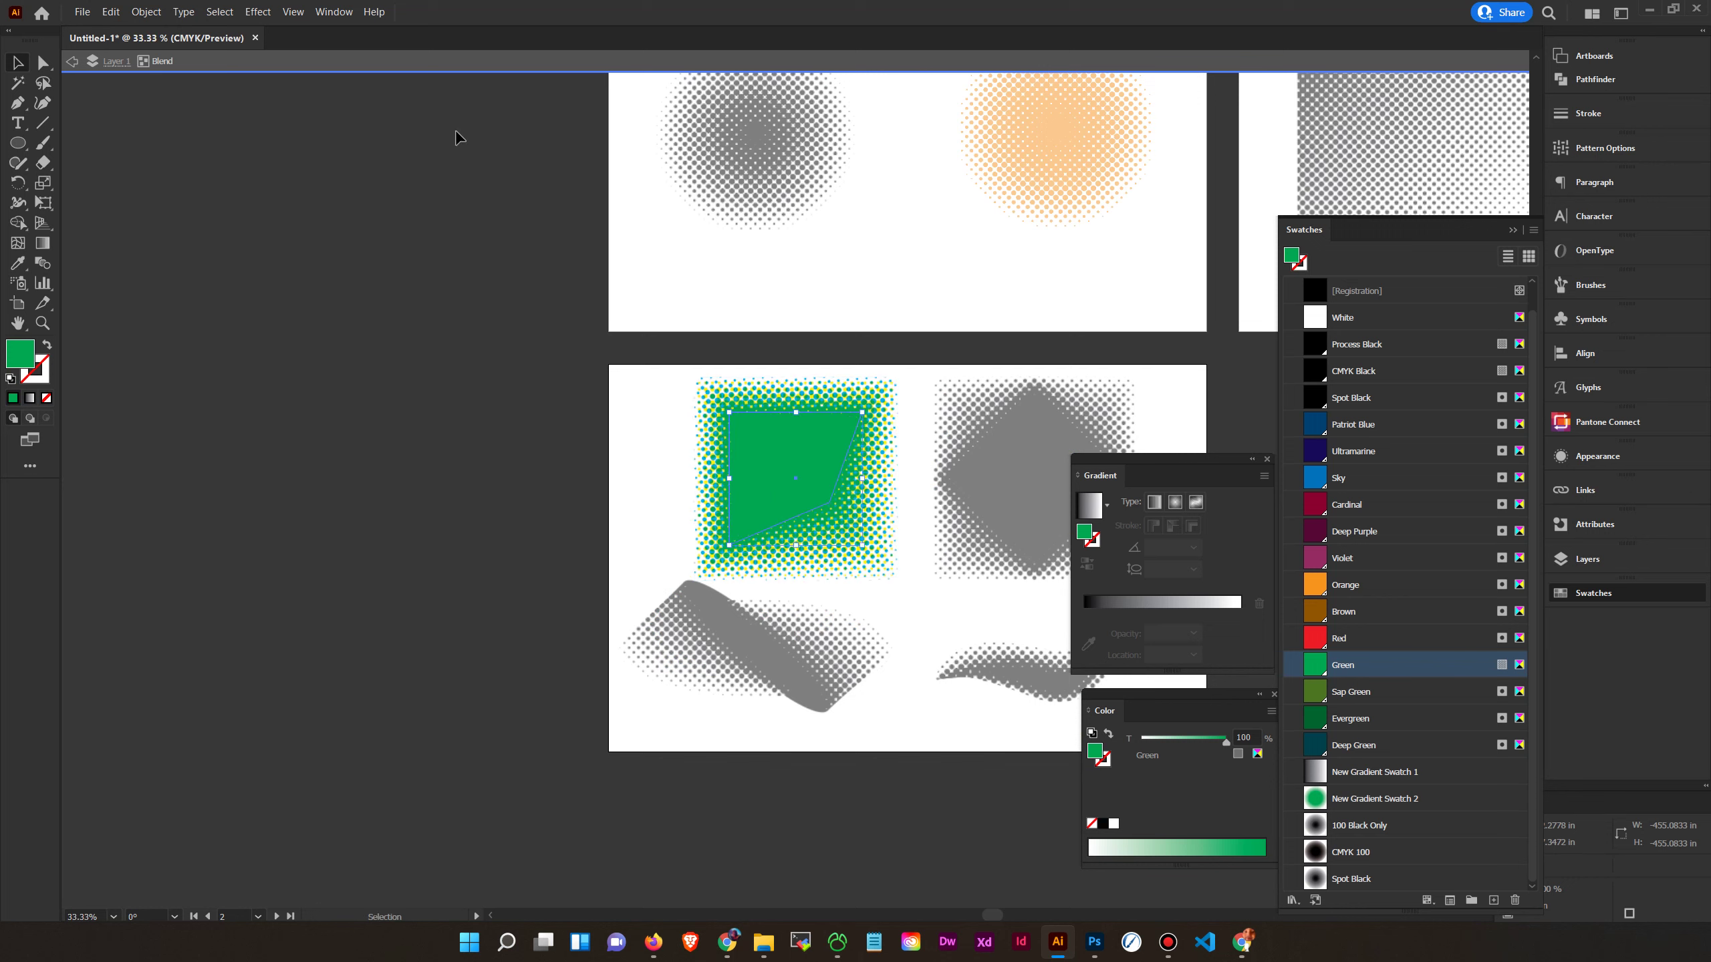
# Leave the blend's isolation mode and select the black radial-gradient circle on the upper artboard
pyautogui.click(115, 62)
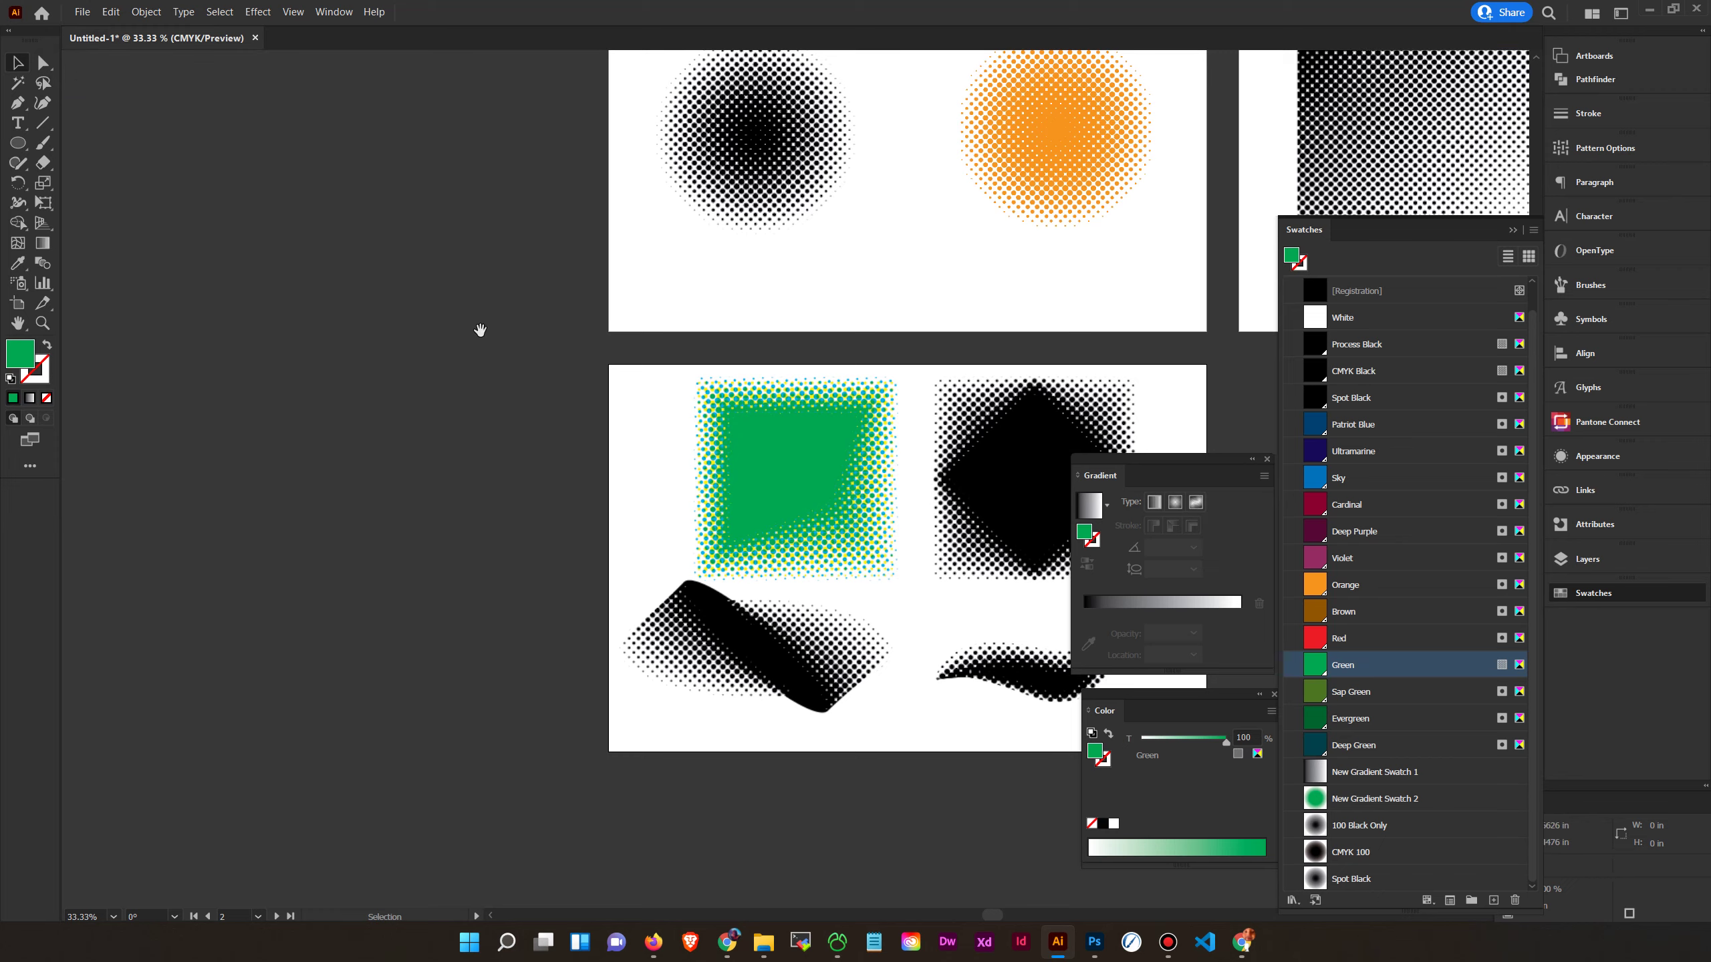
pyautogui.moveTo(966, 342); pyautogui.dragTo(625, 446)
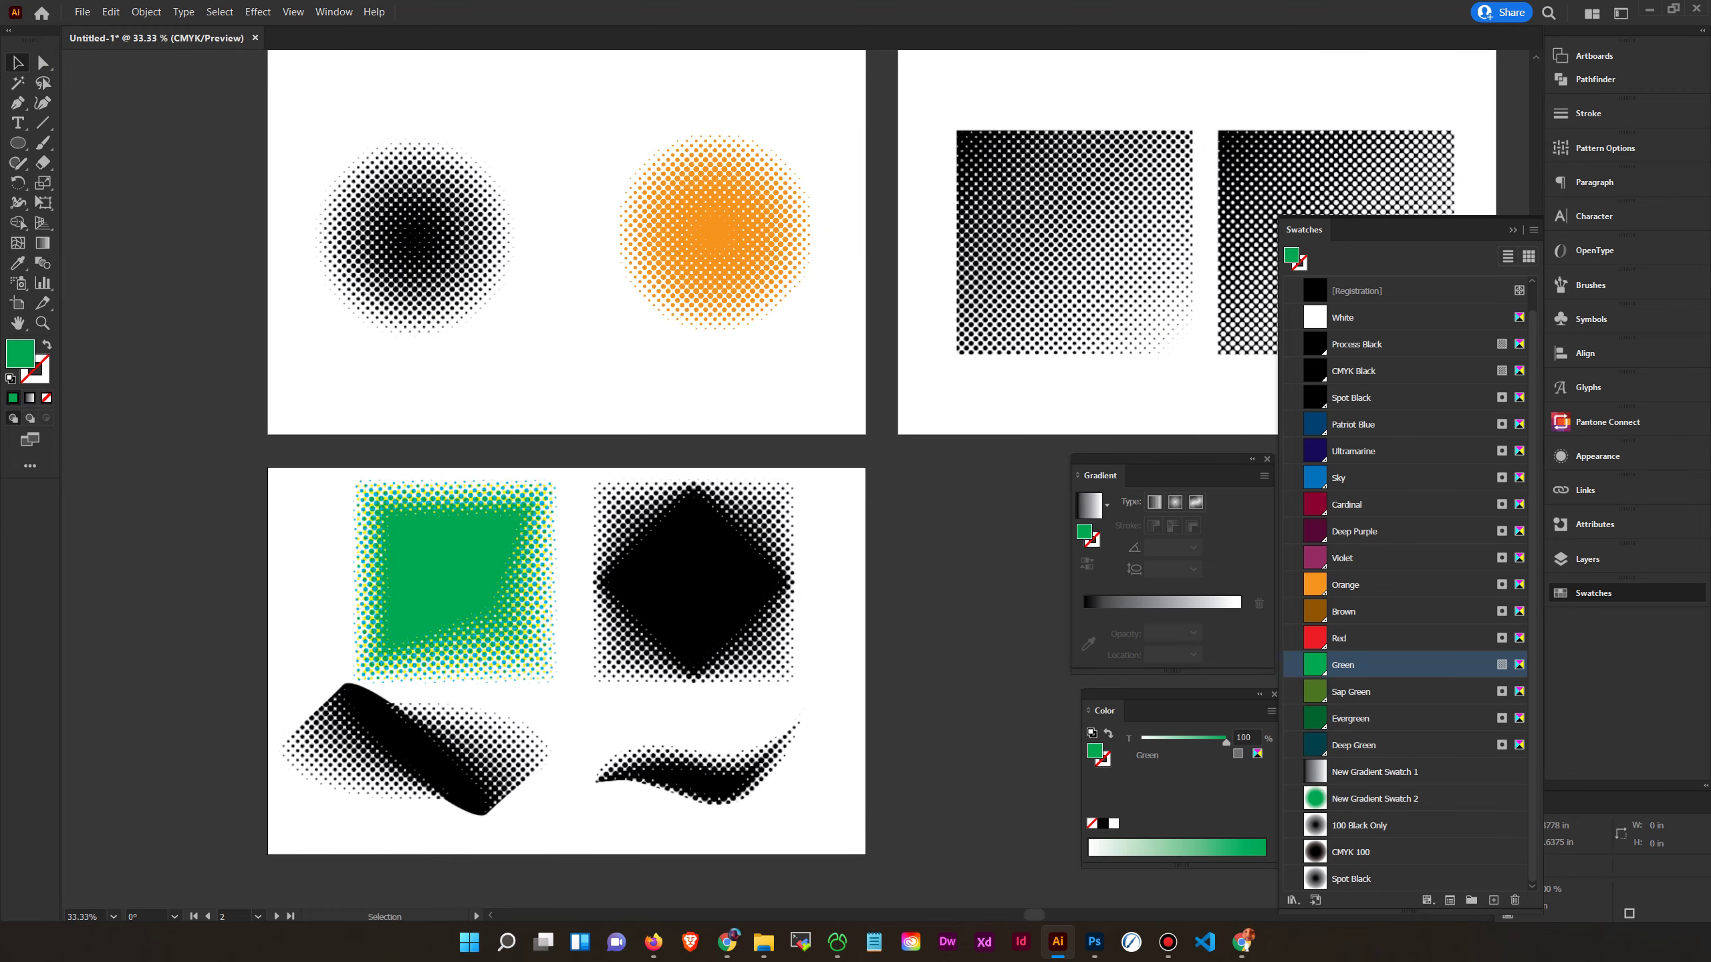
pyautogui.click(414, 236)
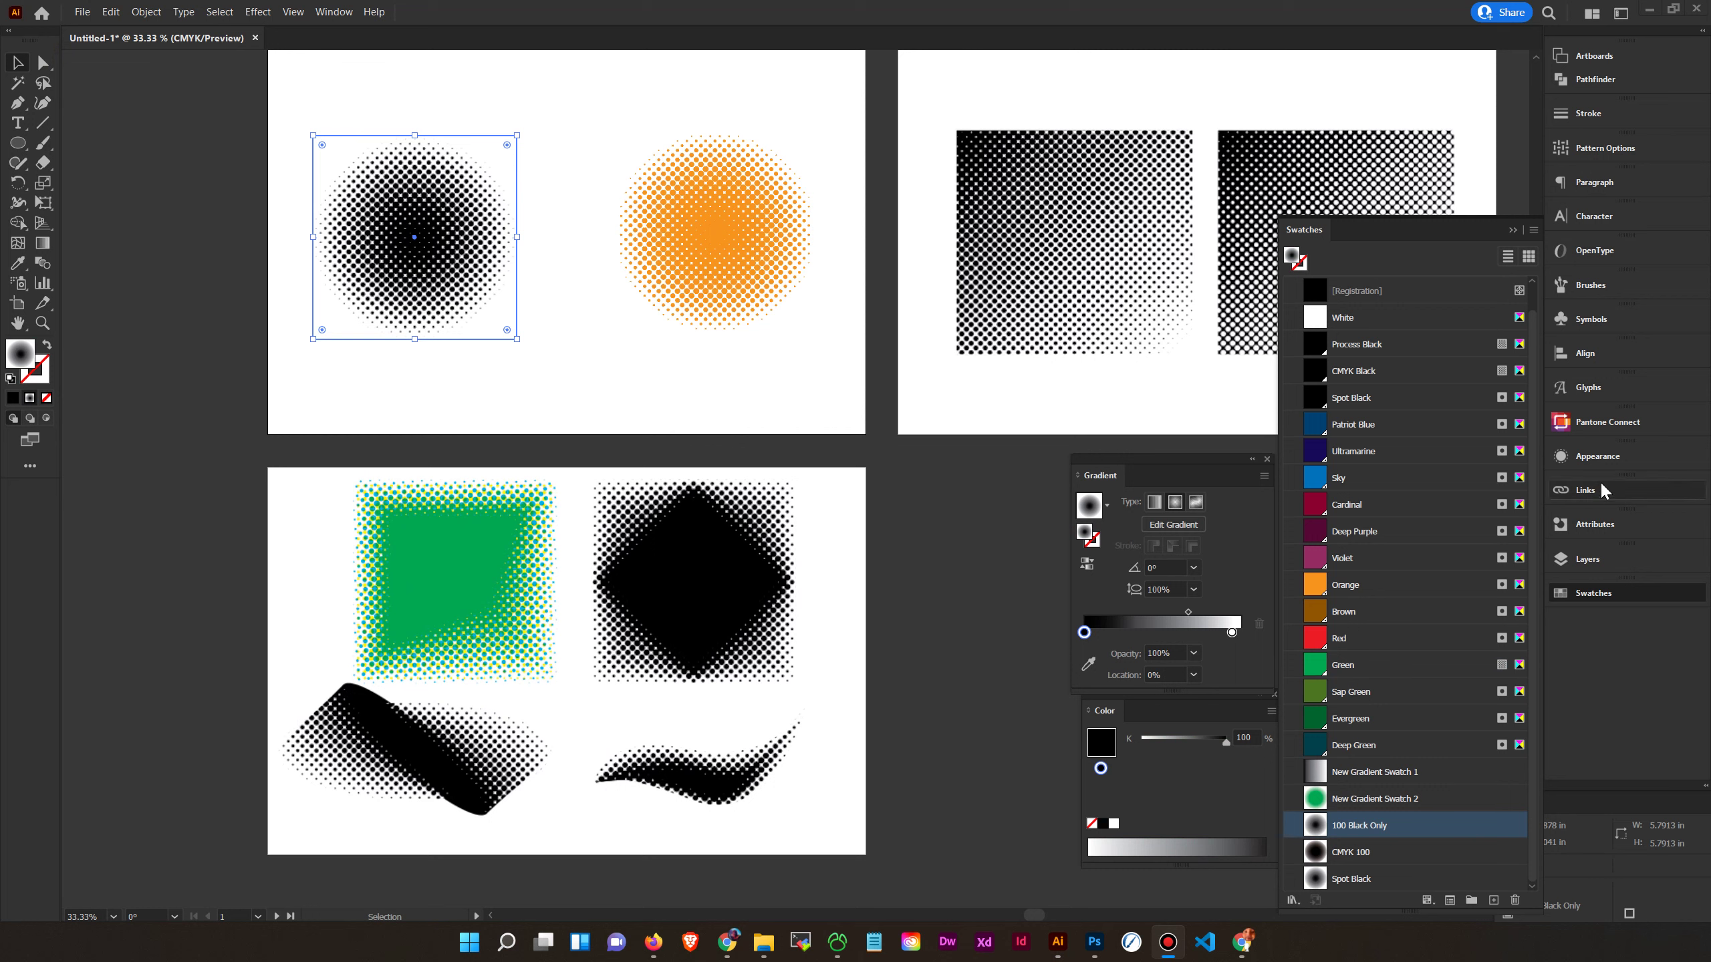
# Compare the appearance attributes of the black gradient circle and the orange halftone circle on the first artboard
pyautogui.click(1597, 455)
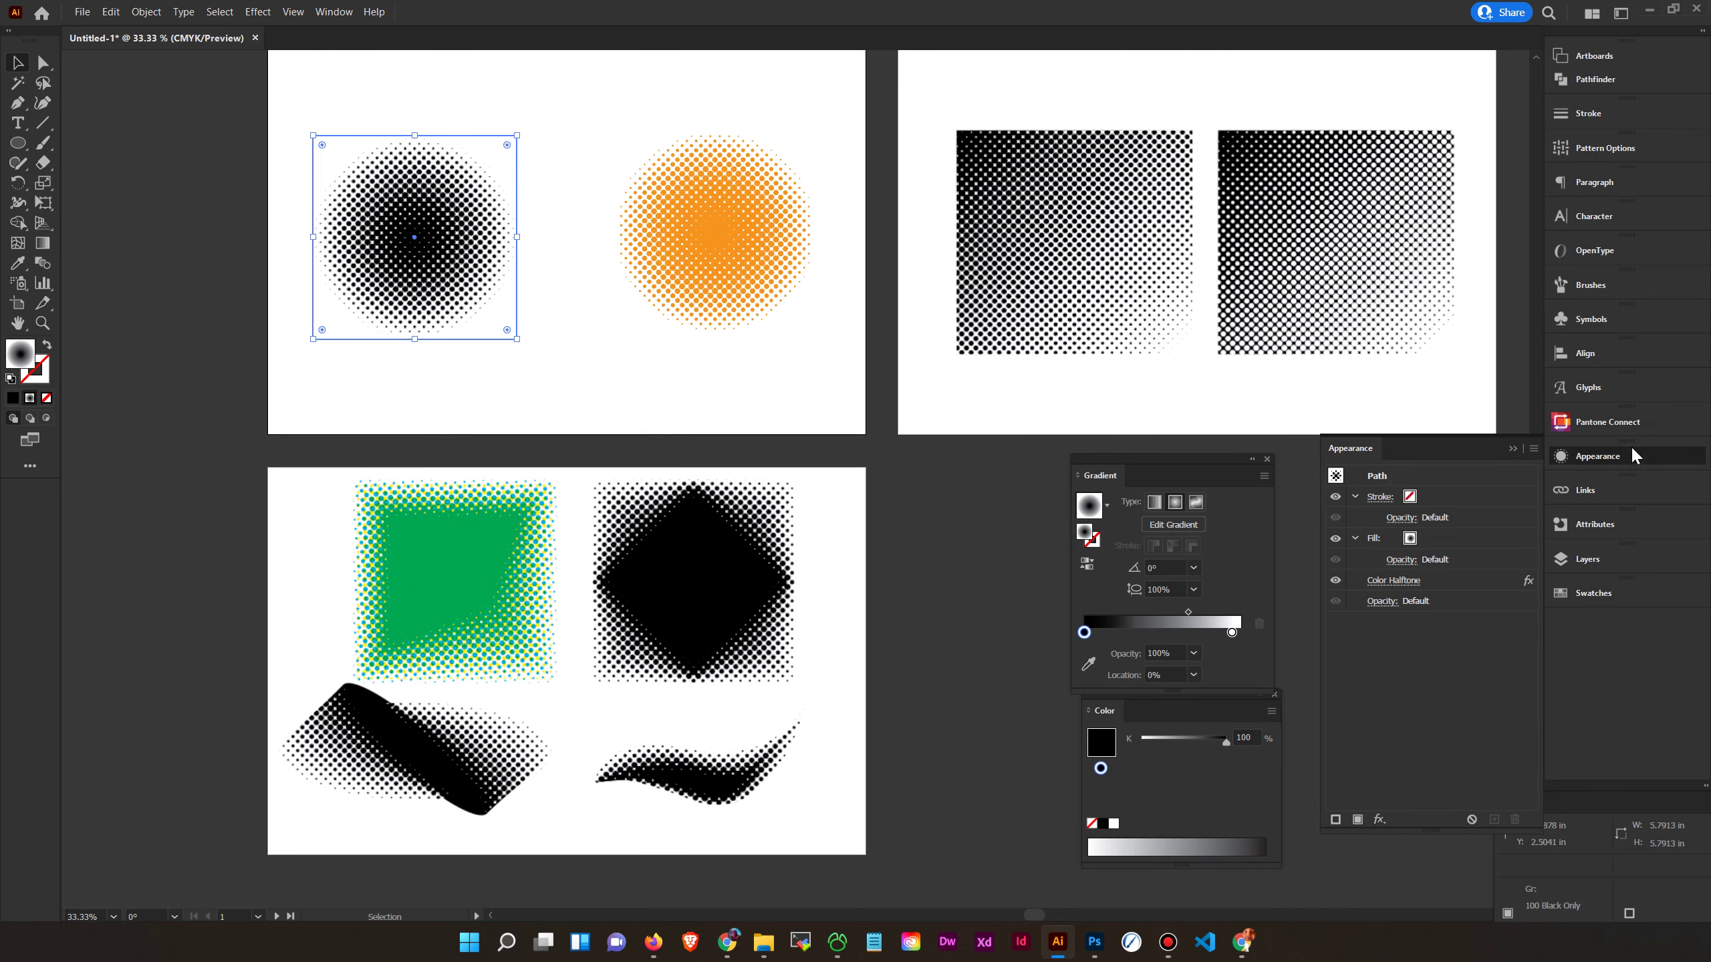
pyautogui.click(758, 248)
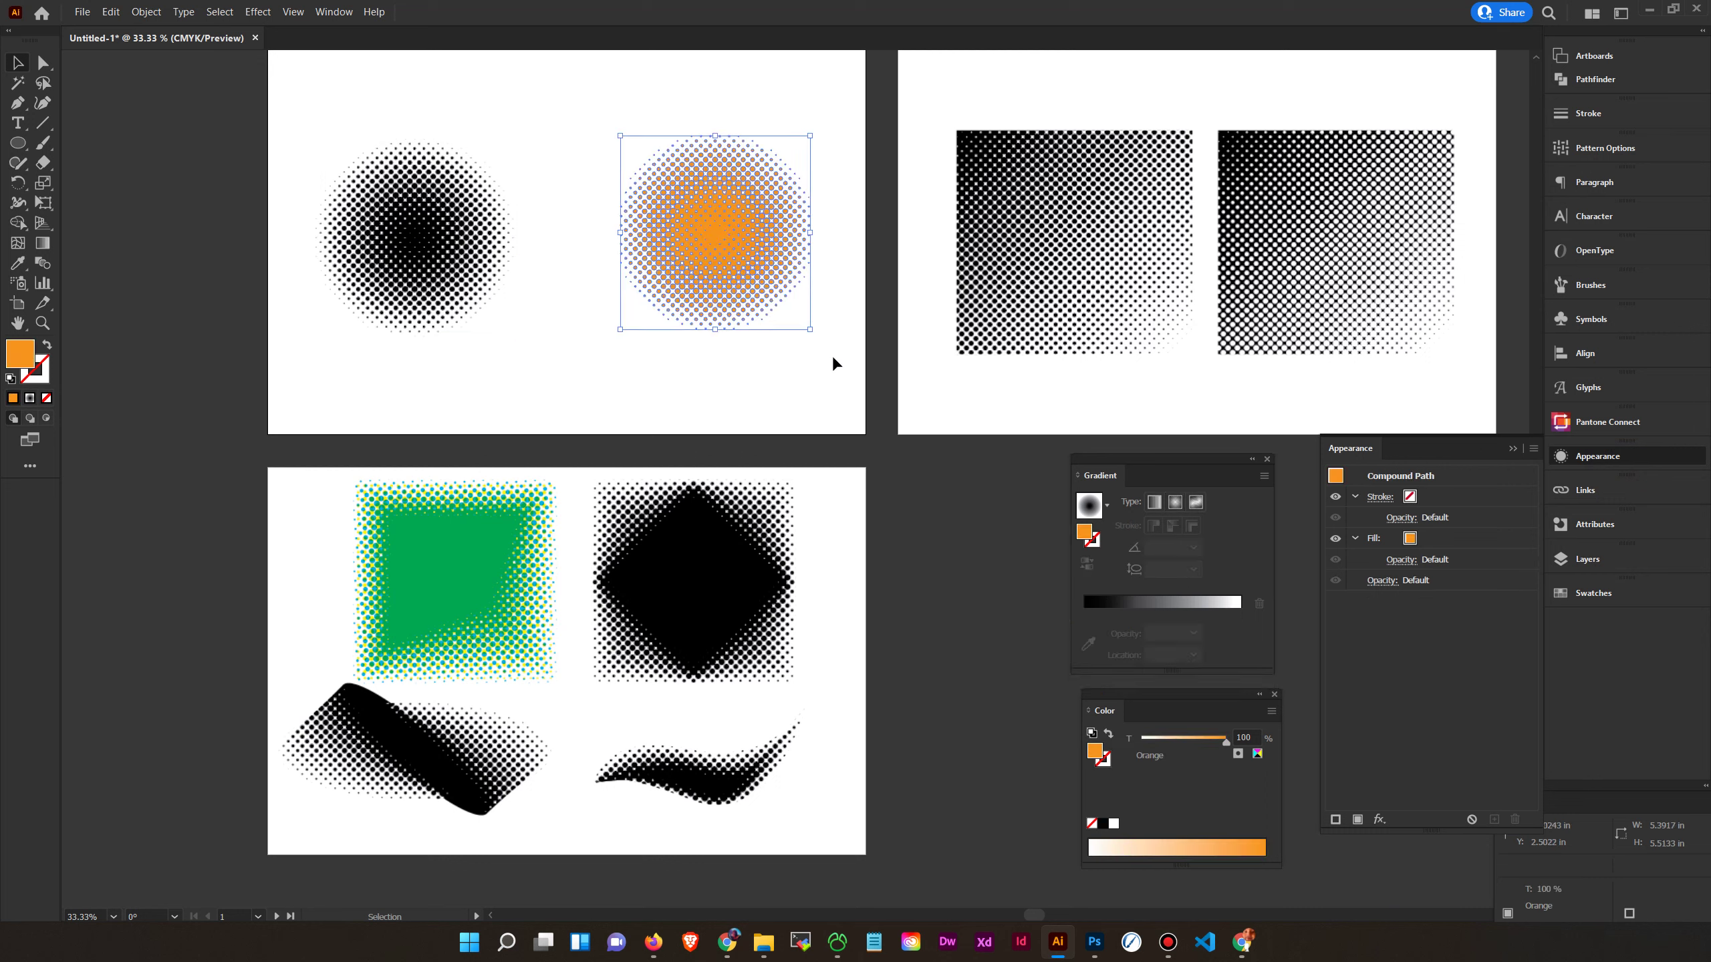
pyautogui.click(795, 389)
pyautogui.click(431, 241)
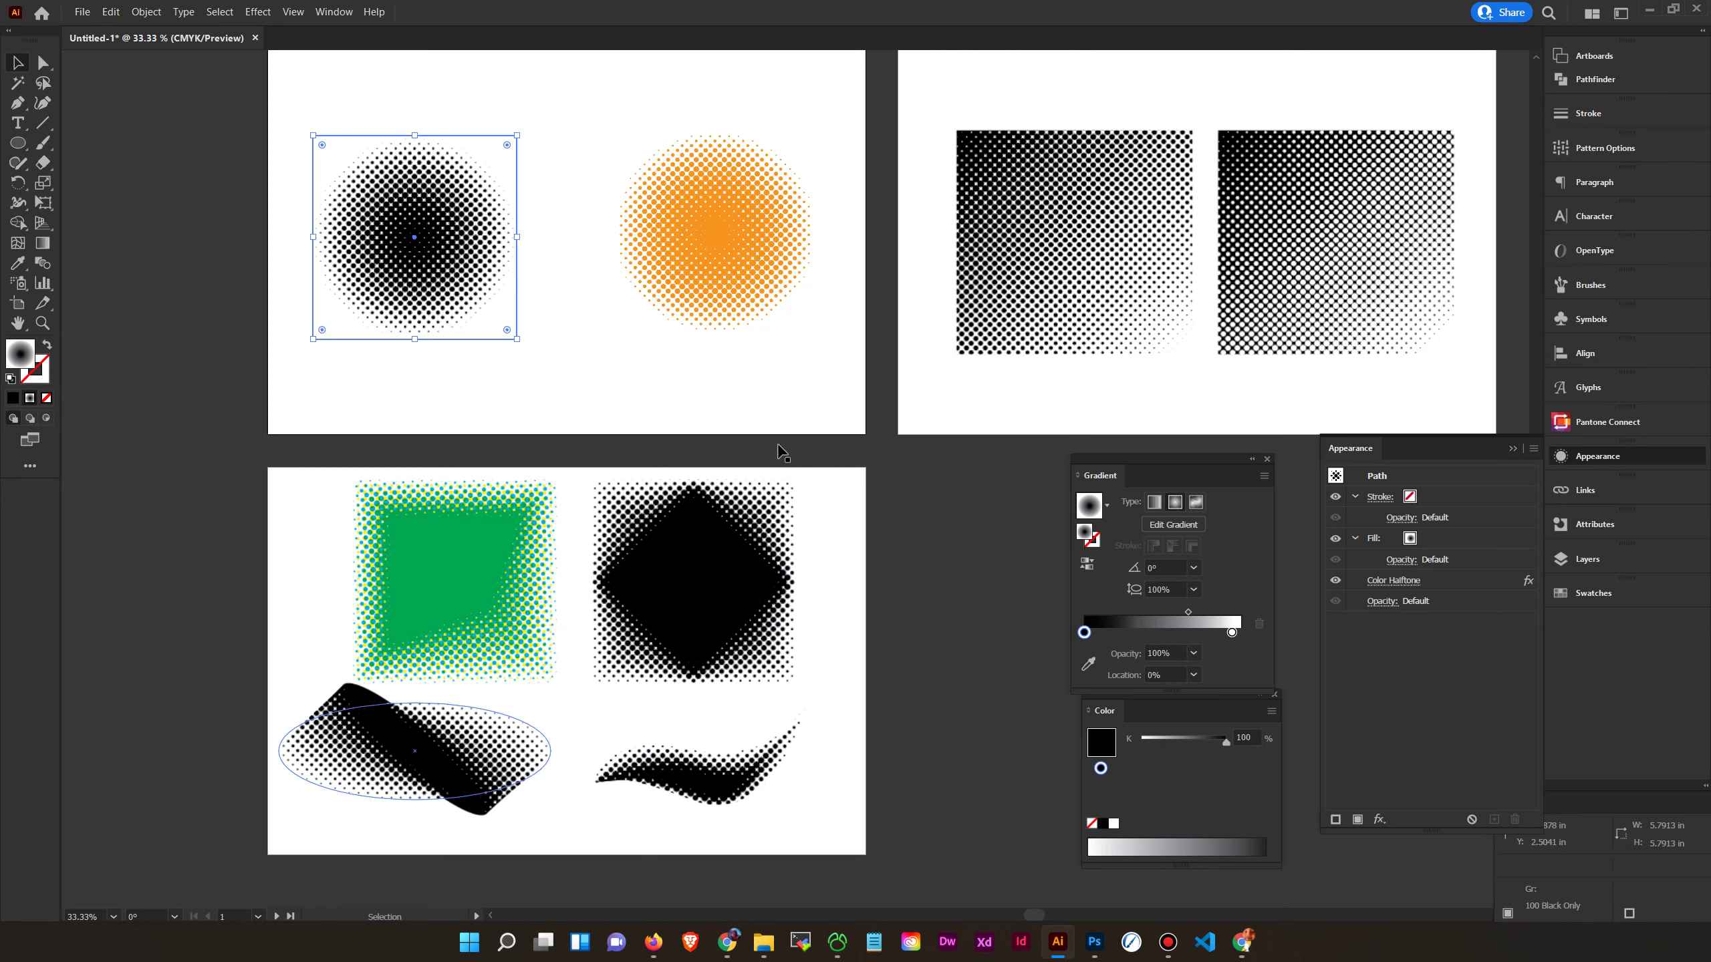
# Expand the appearance of the black Color Halftone circle and inspect the result in outline view
pyautogui.click(147, 12)
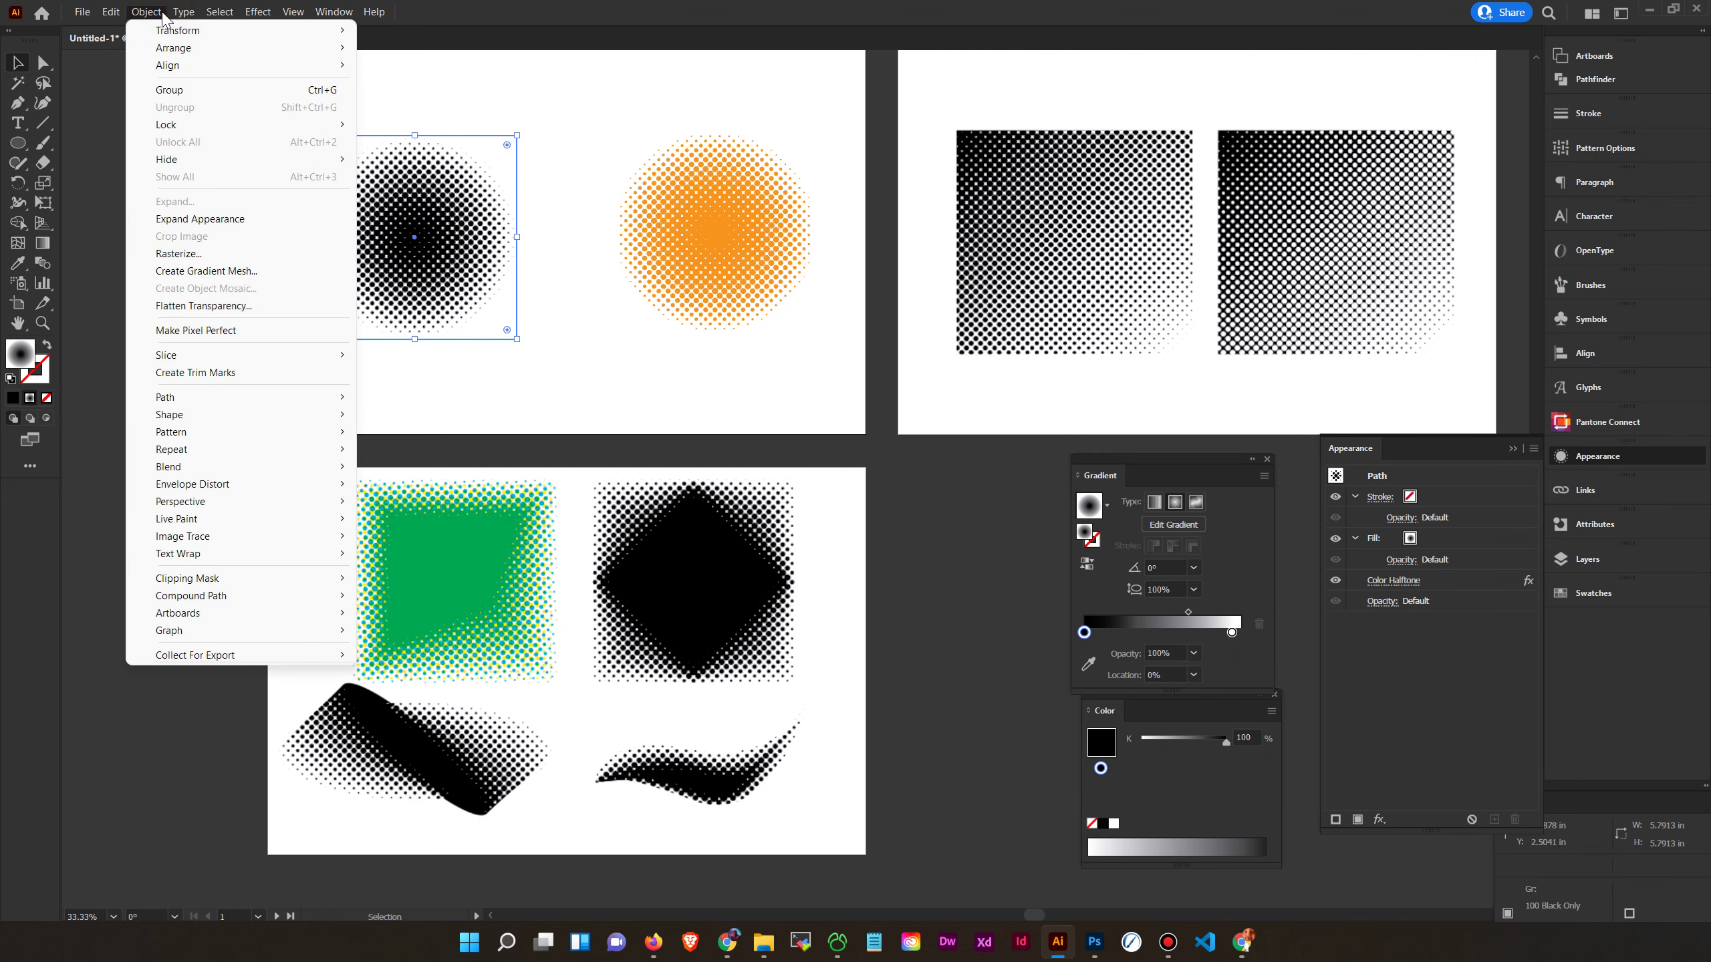
pyautogui.click(179, 219)
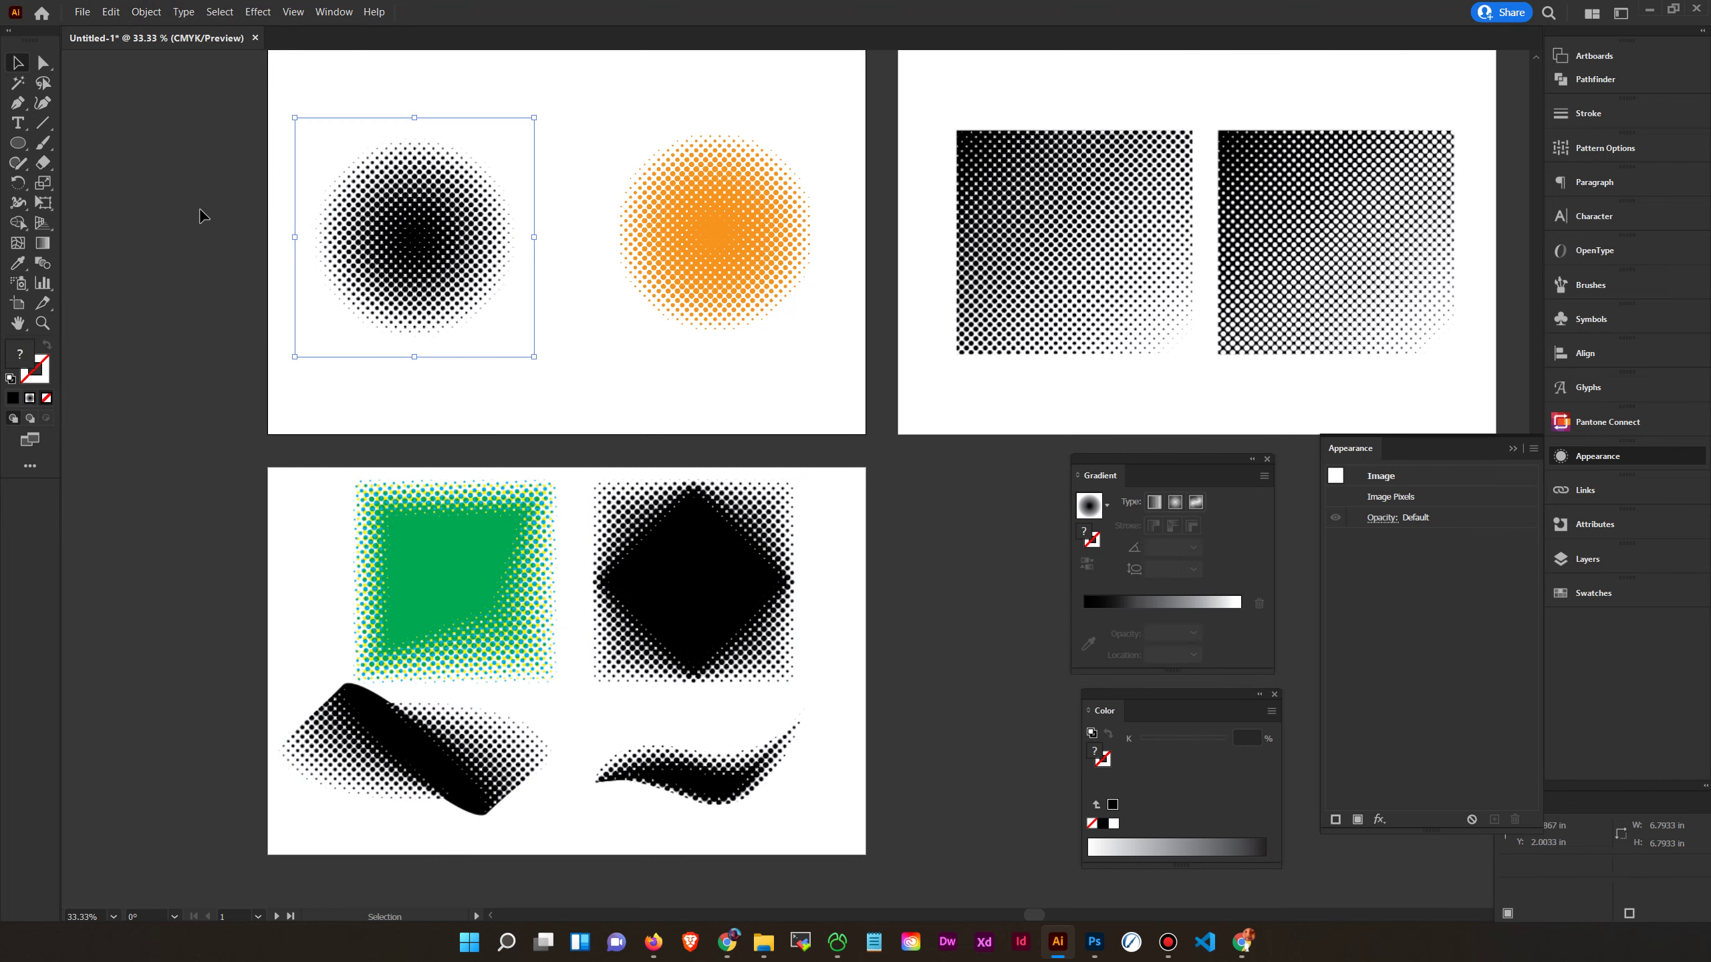
pyautogui.hotkey('ctrl', 'y')
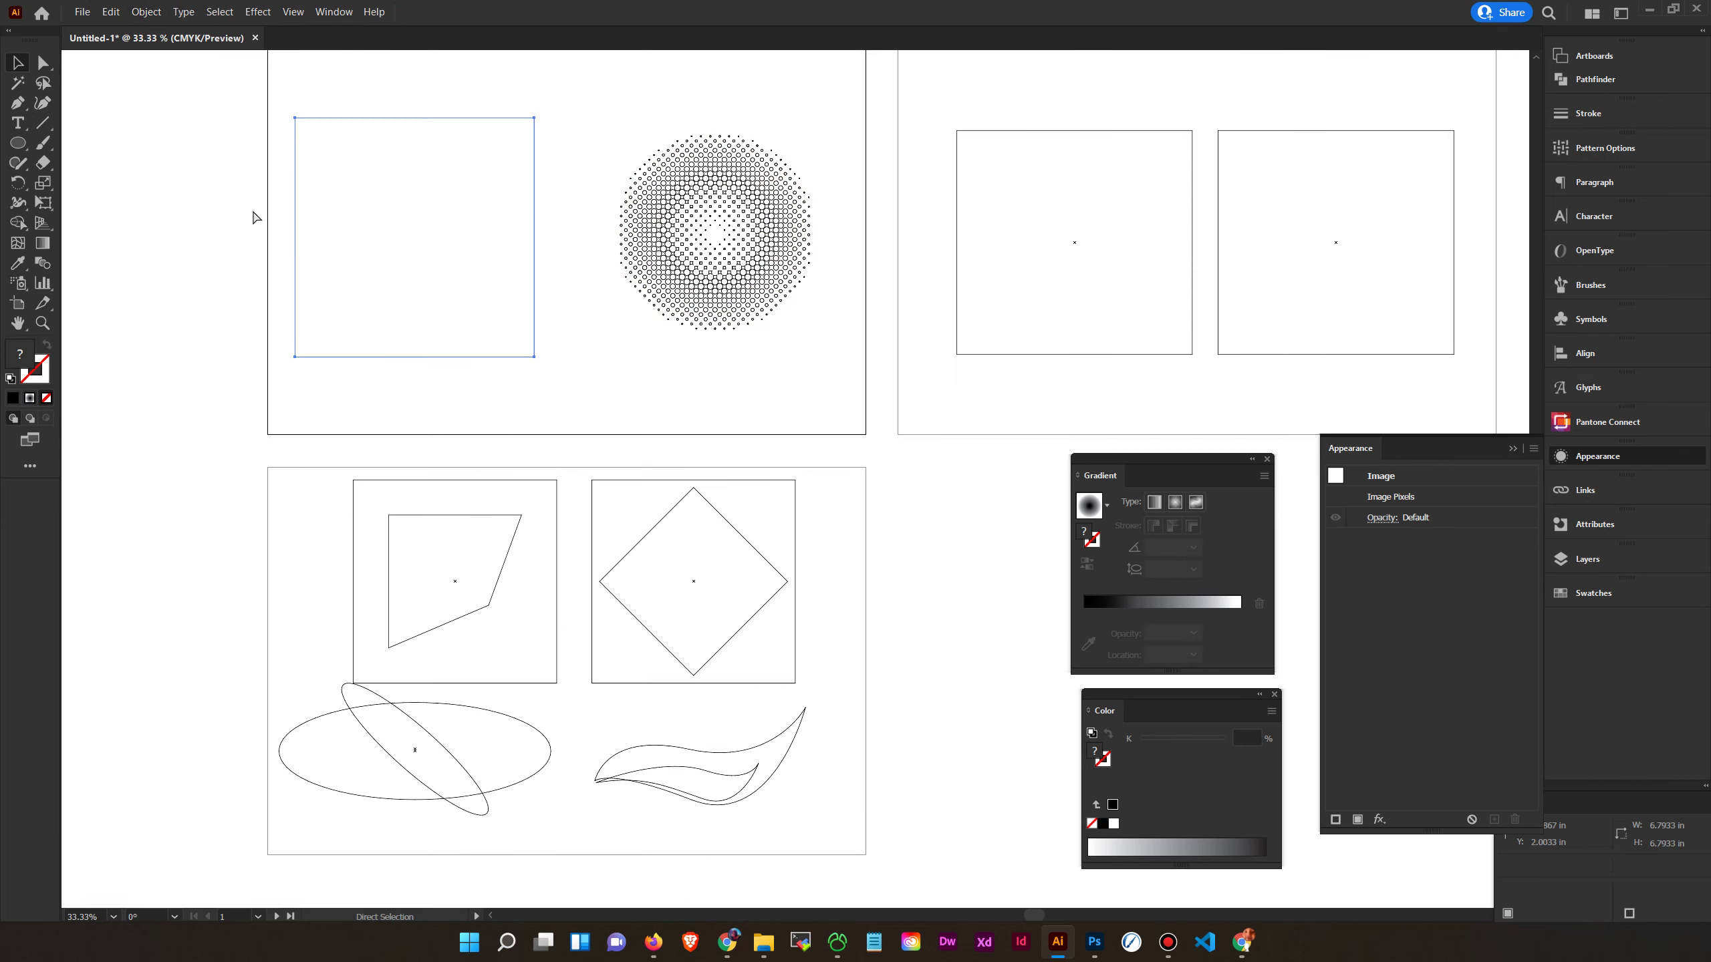
pyautogui.hotkey('ctrl', 'y')
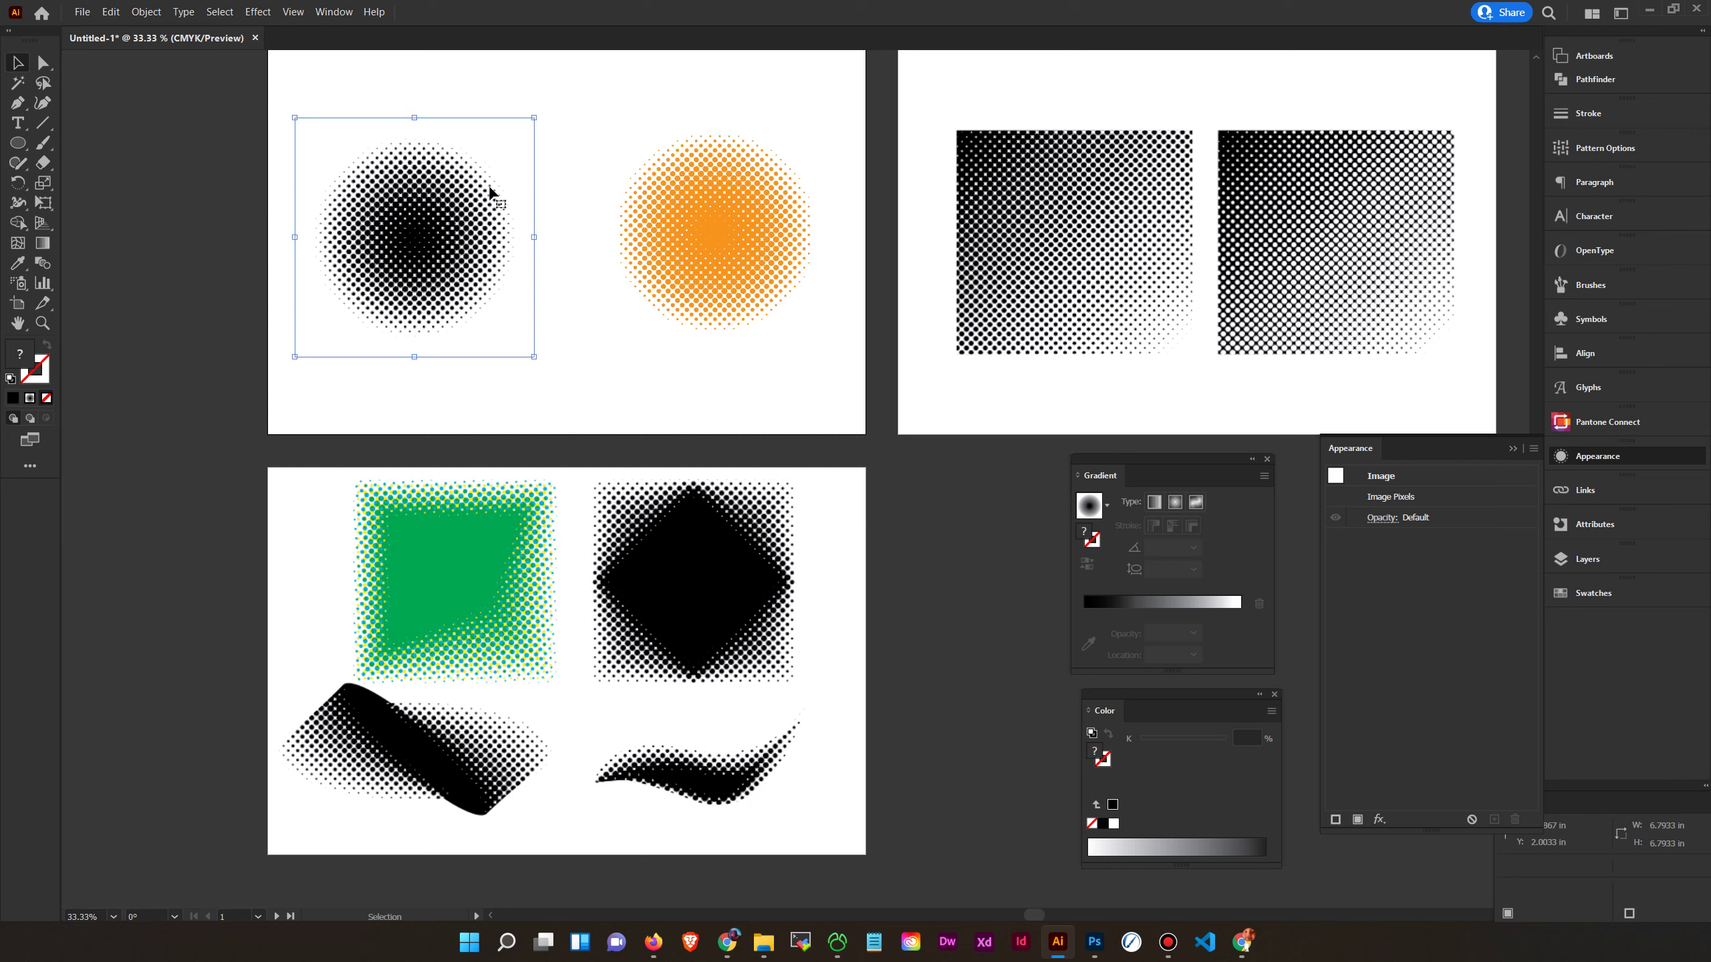
# Image Trace the rasterised black halftone circle with Make and Expand to convert it to vector shapes
pyautogui.click(143, 11)
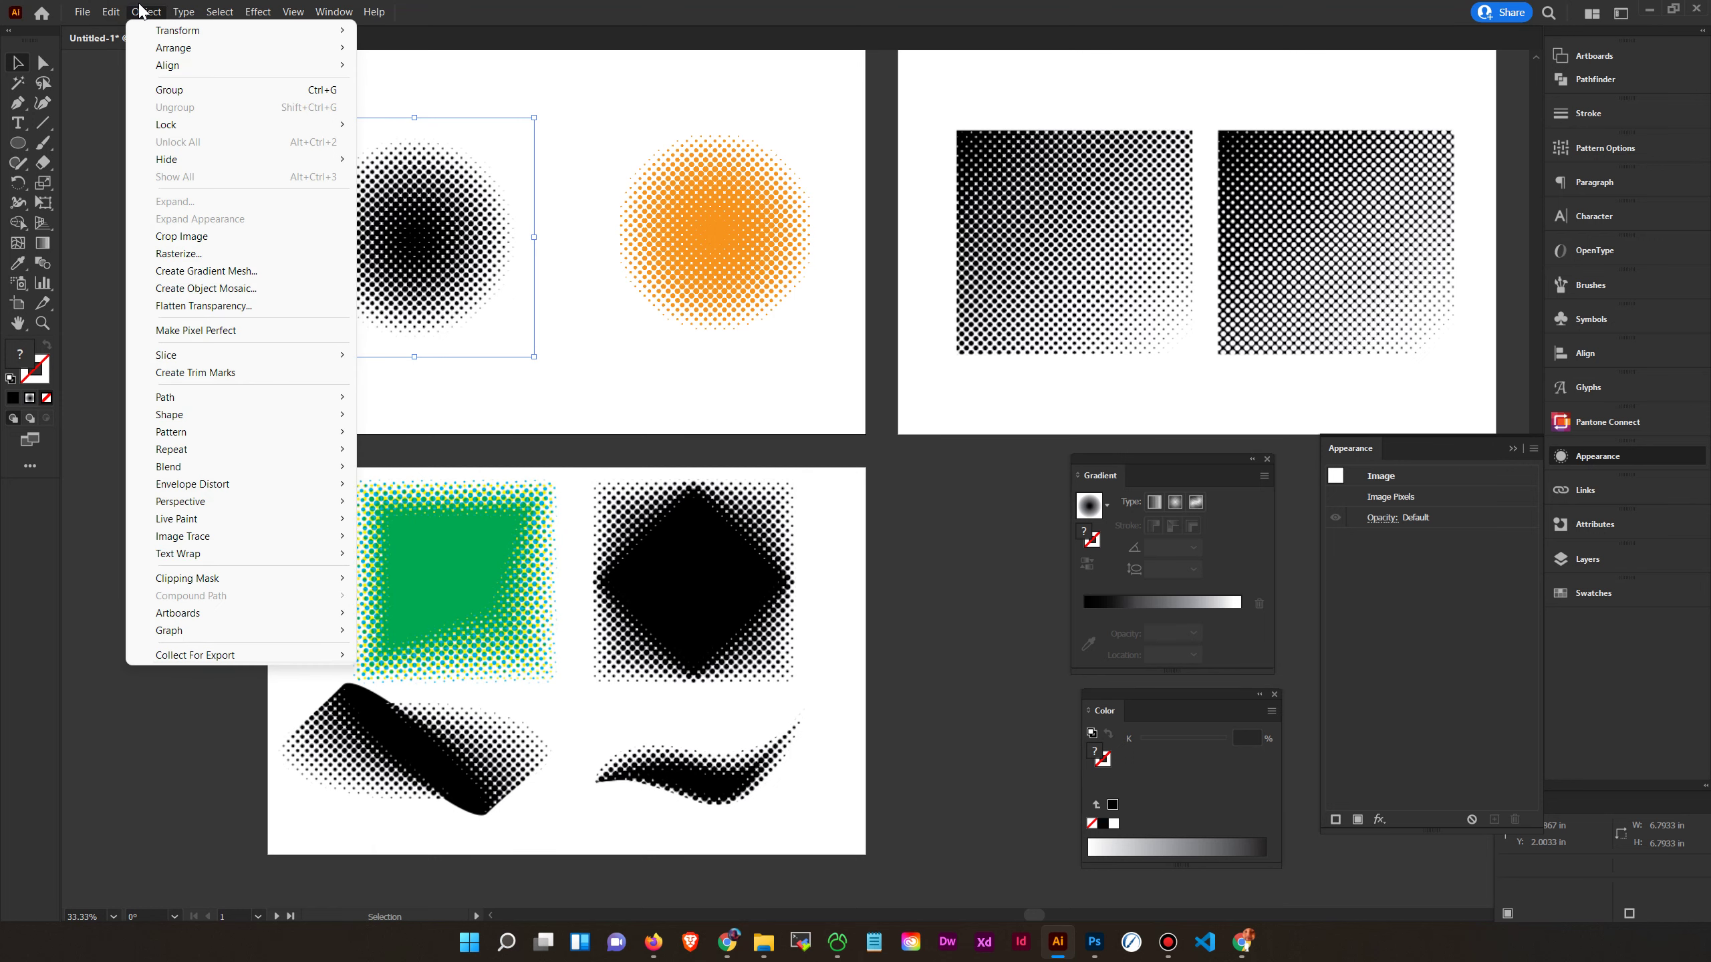
pyautogui.moveTo(219, 537)
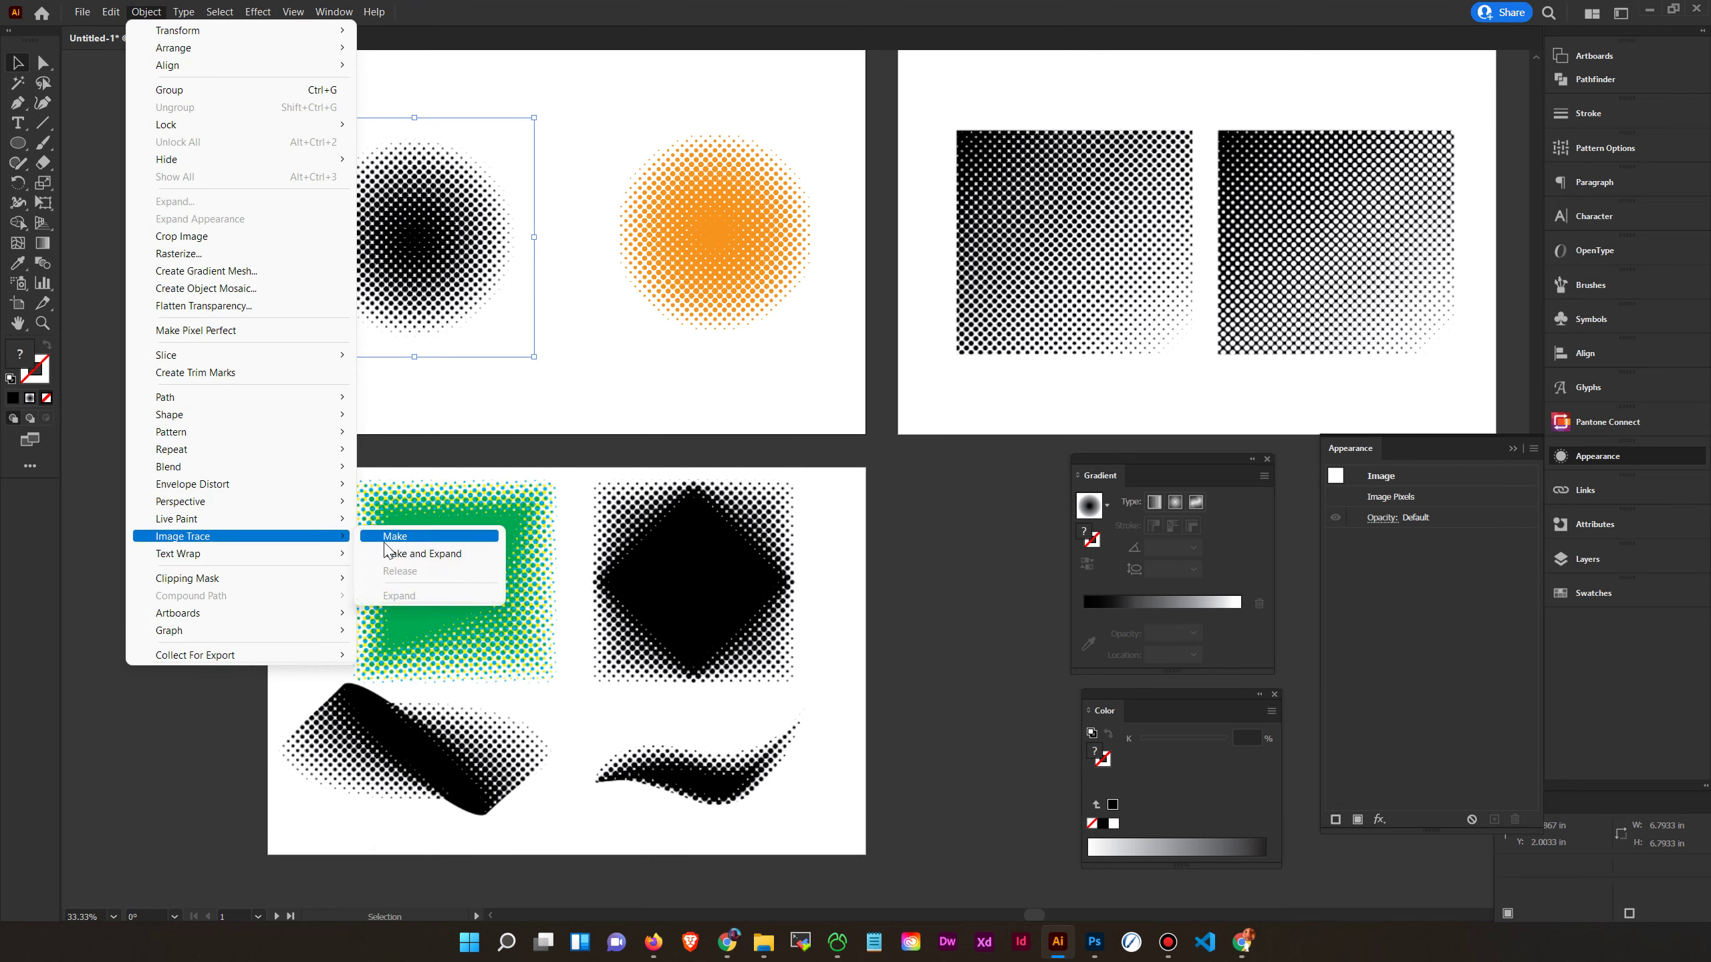
pyautogui.click(404, 554)
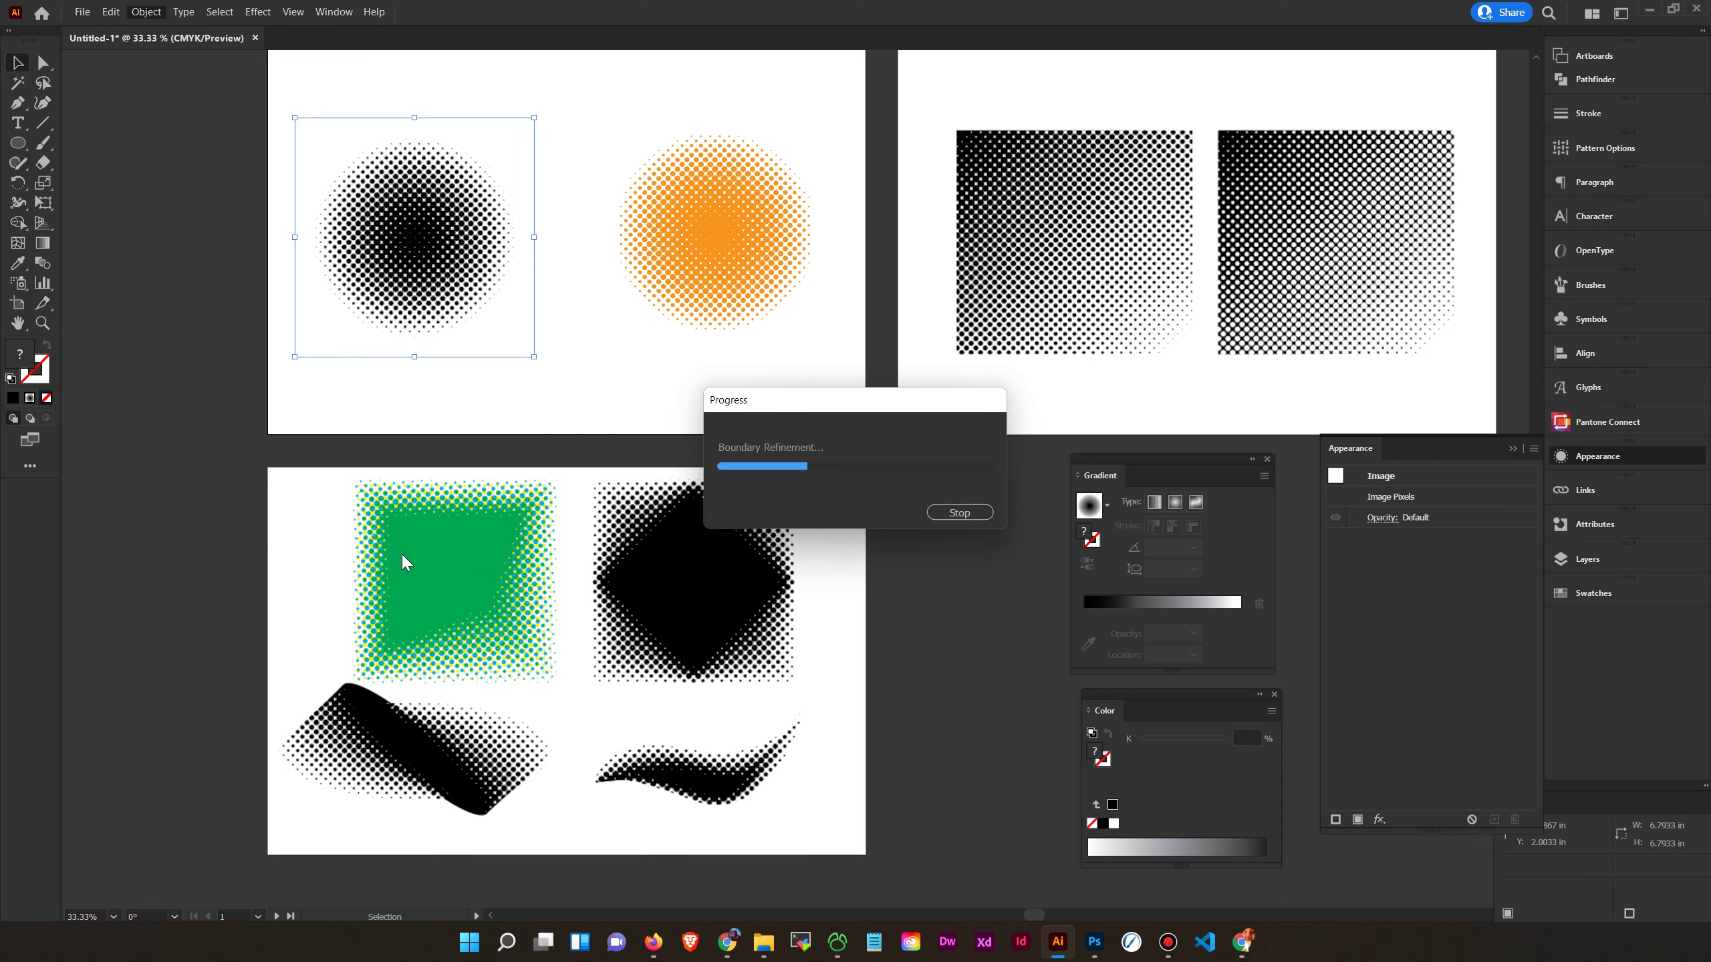
pyautogui.click(468, 401)
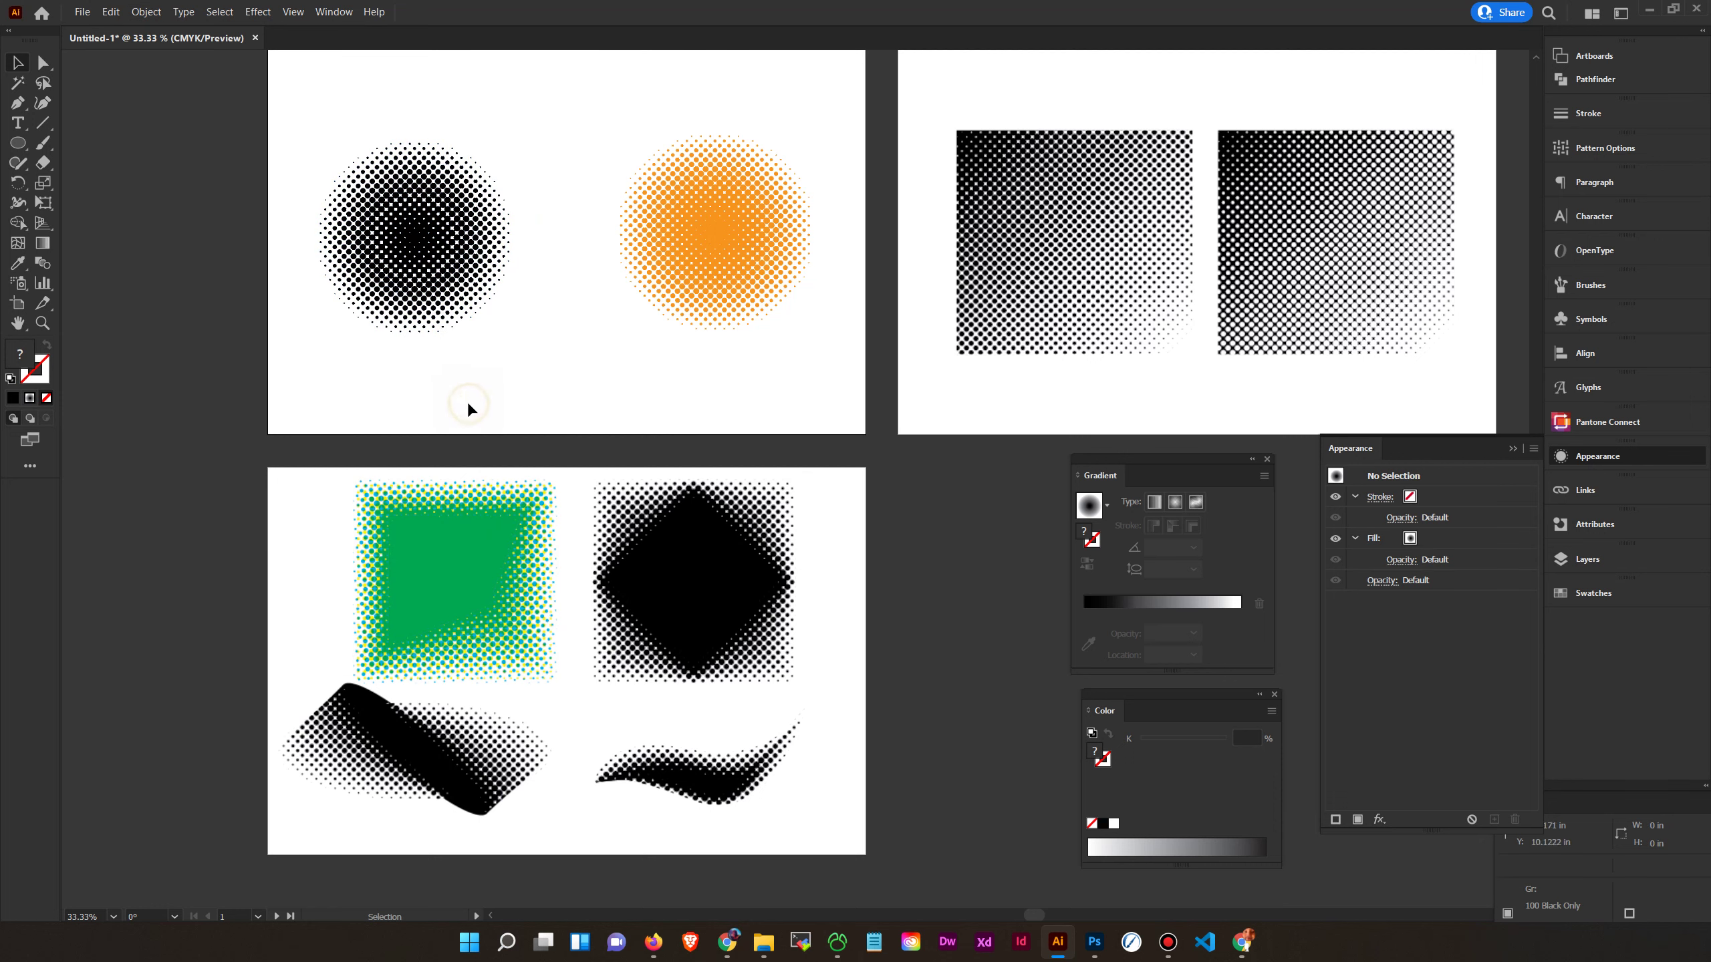
# Isolate the traced circle's group and delete all its white shapes by selecting those with the same fill color
pyautogui.click(439, 330)
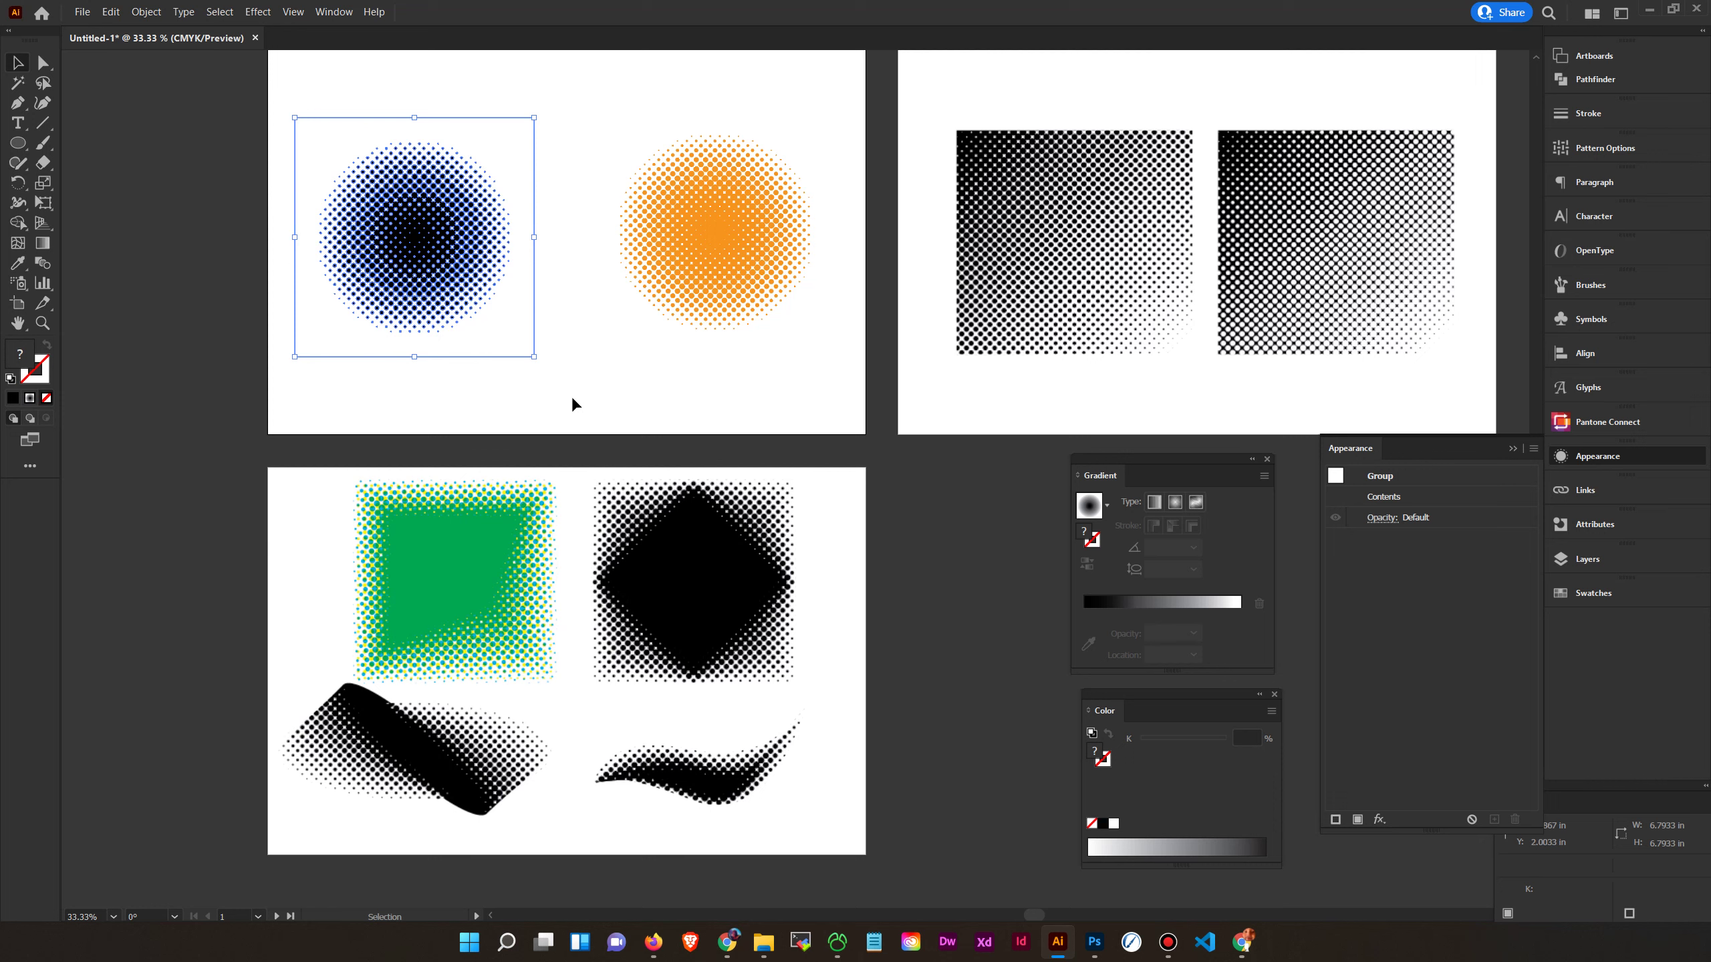
pyautogui.doubleClick(497, 336)
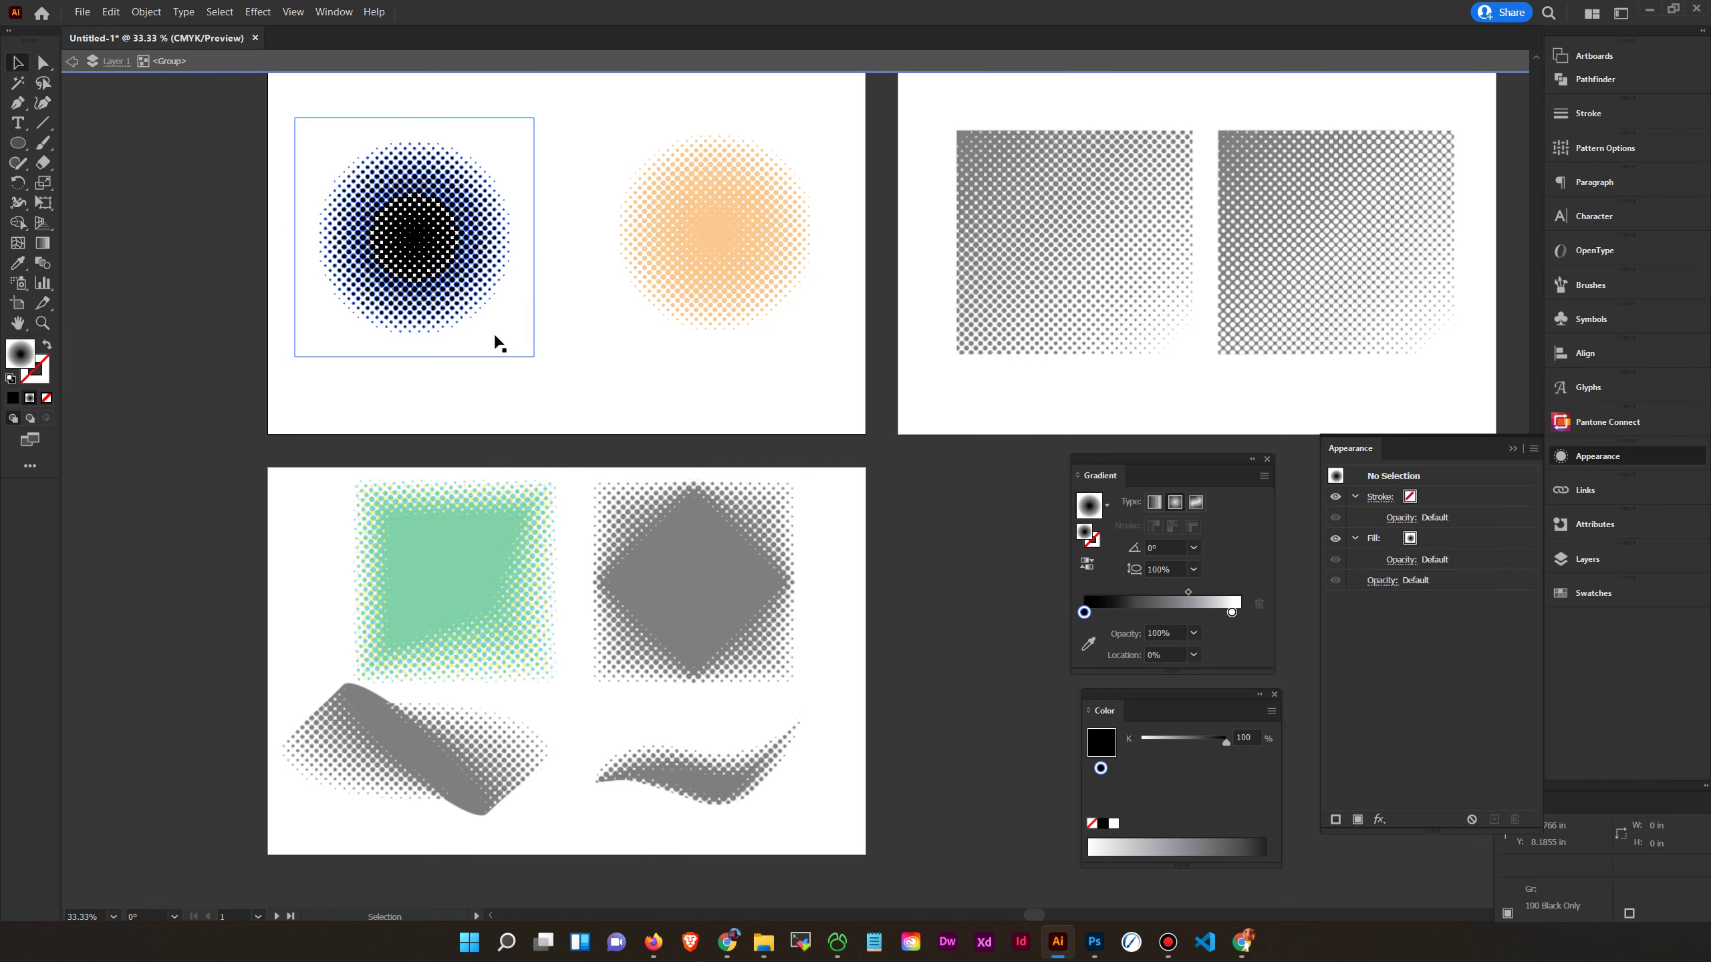
pyautogui.click(497, 338)
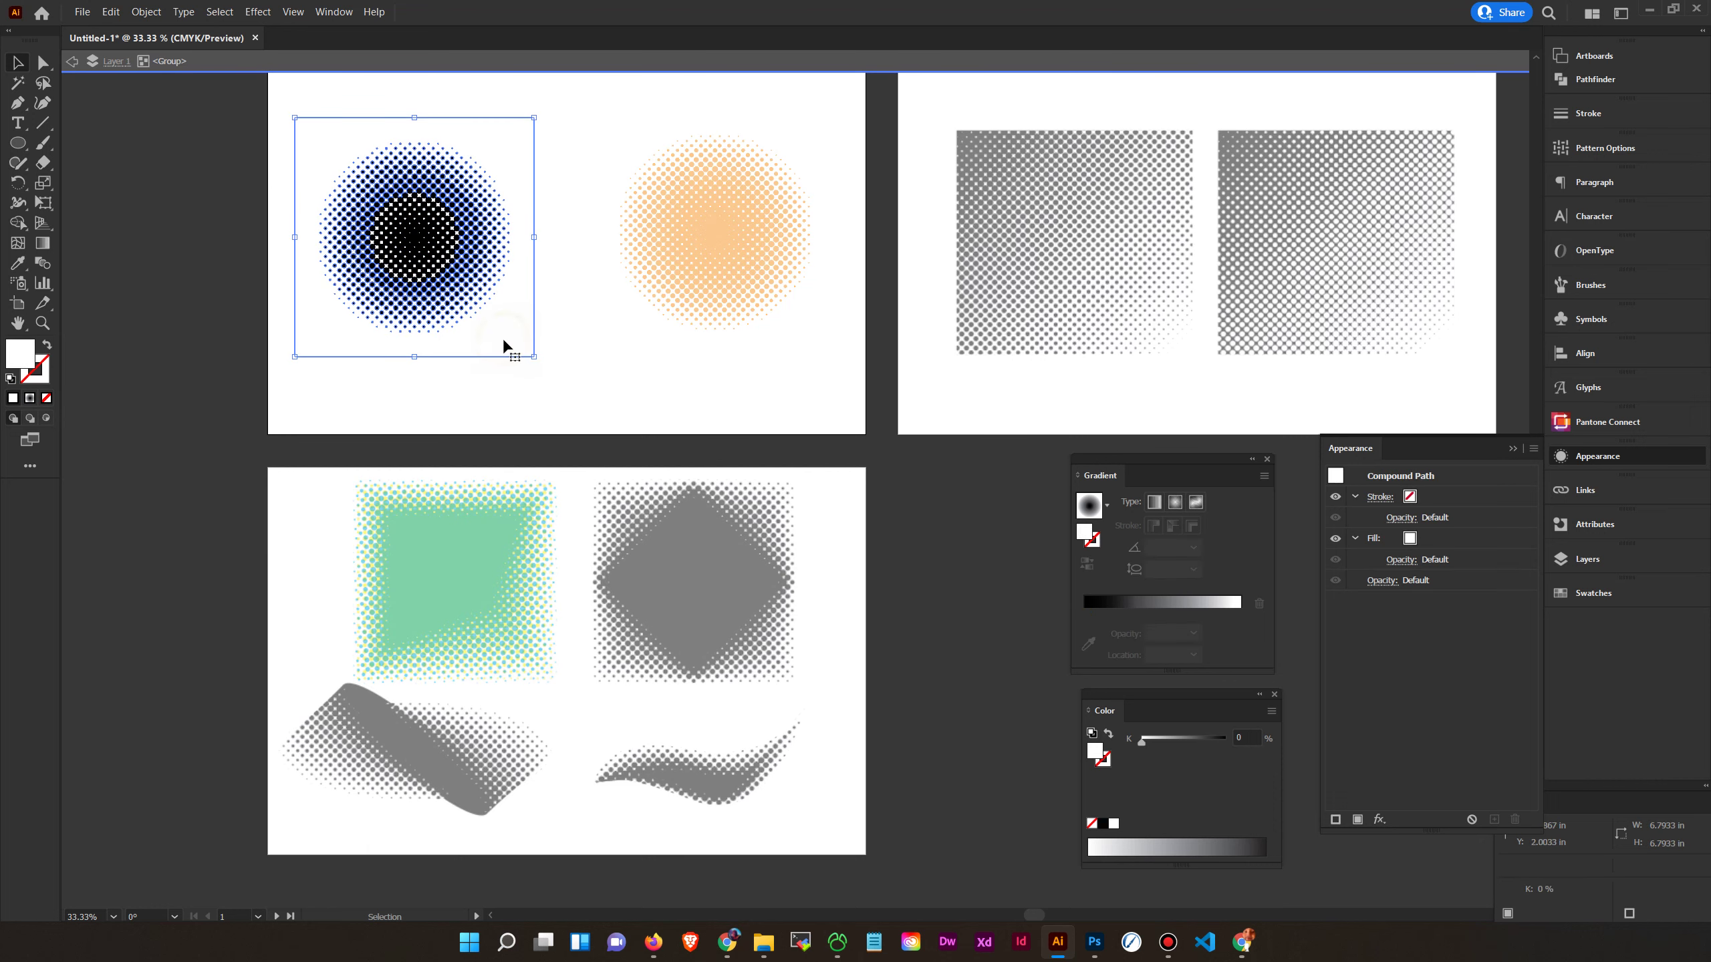
pyautogui.click(219, 11)
pyautogui.moveTo(303, 163)
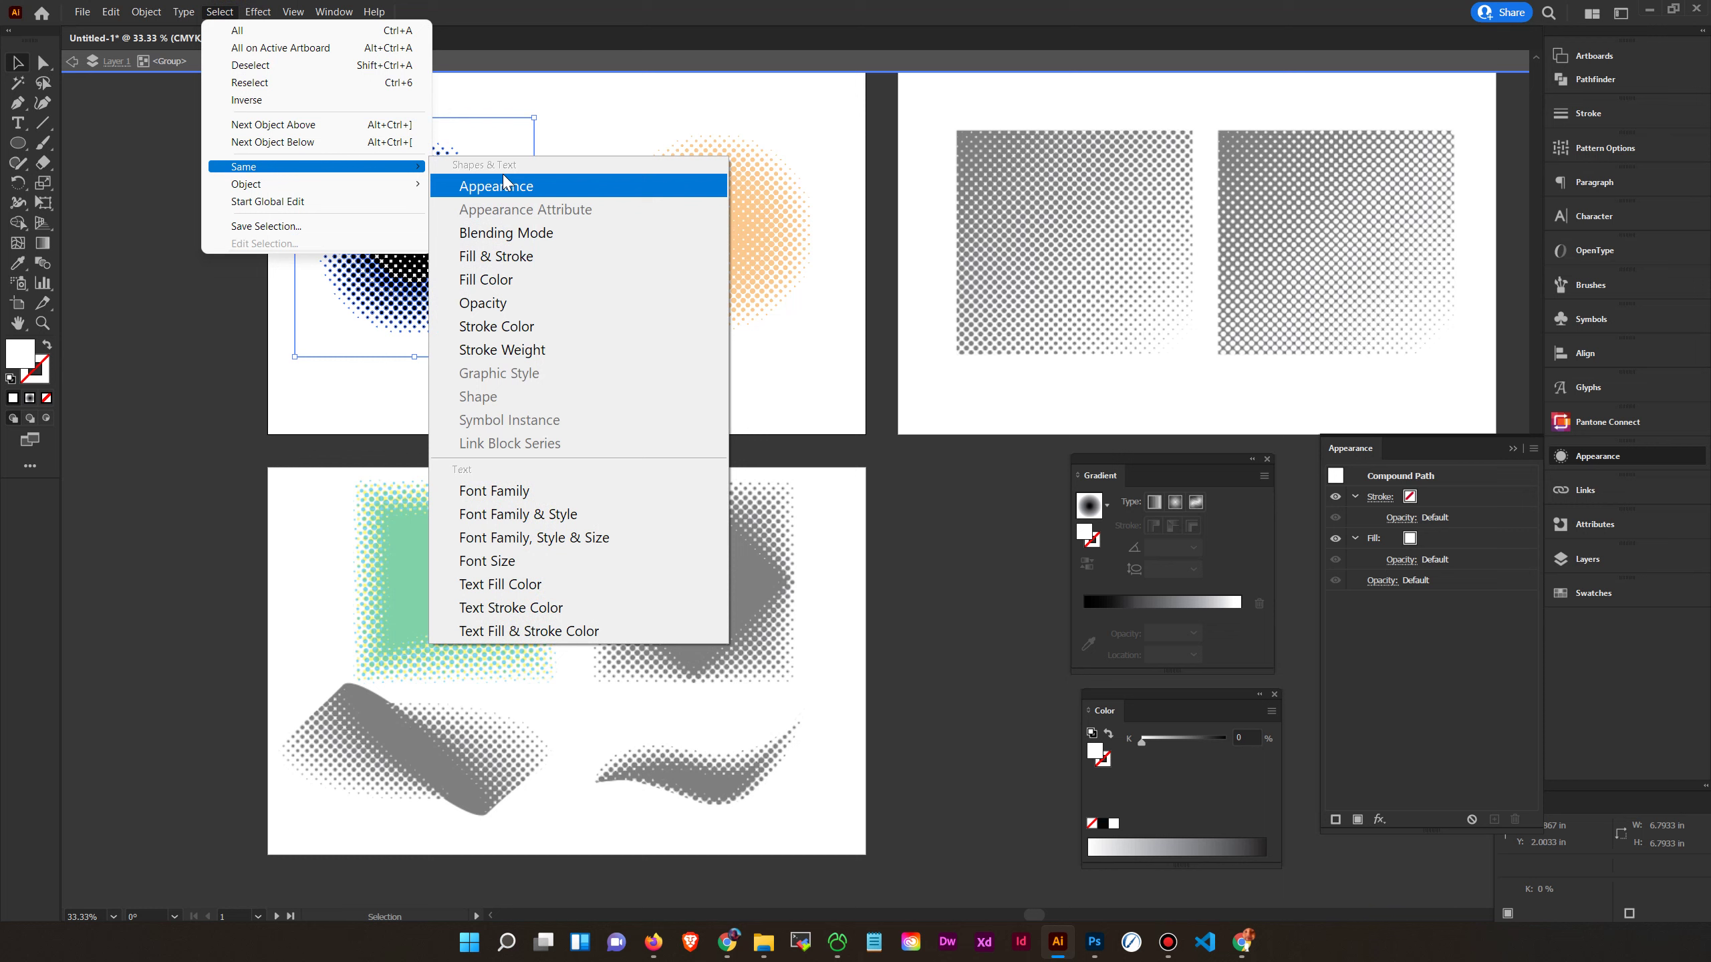
pyautogui.click(515, 280)
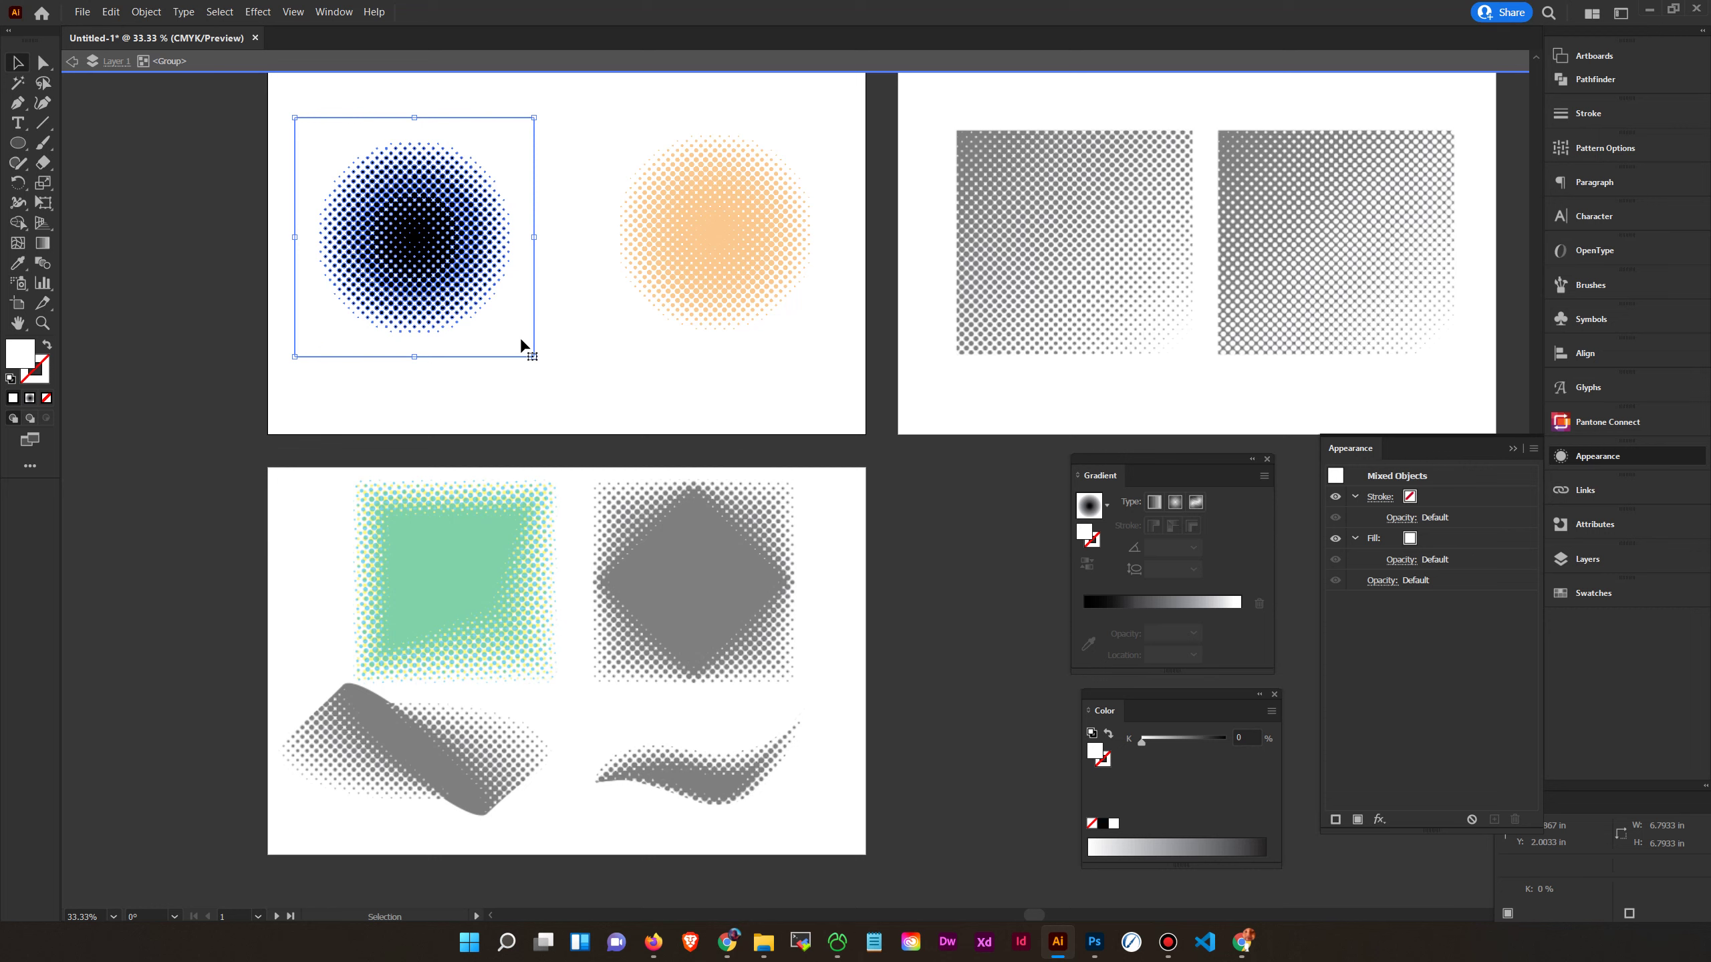
pyautogui.press('Delete')
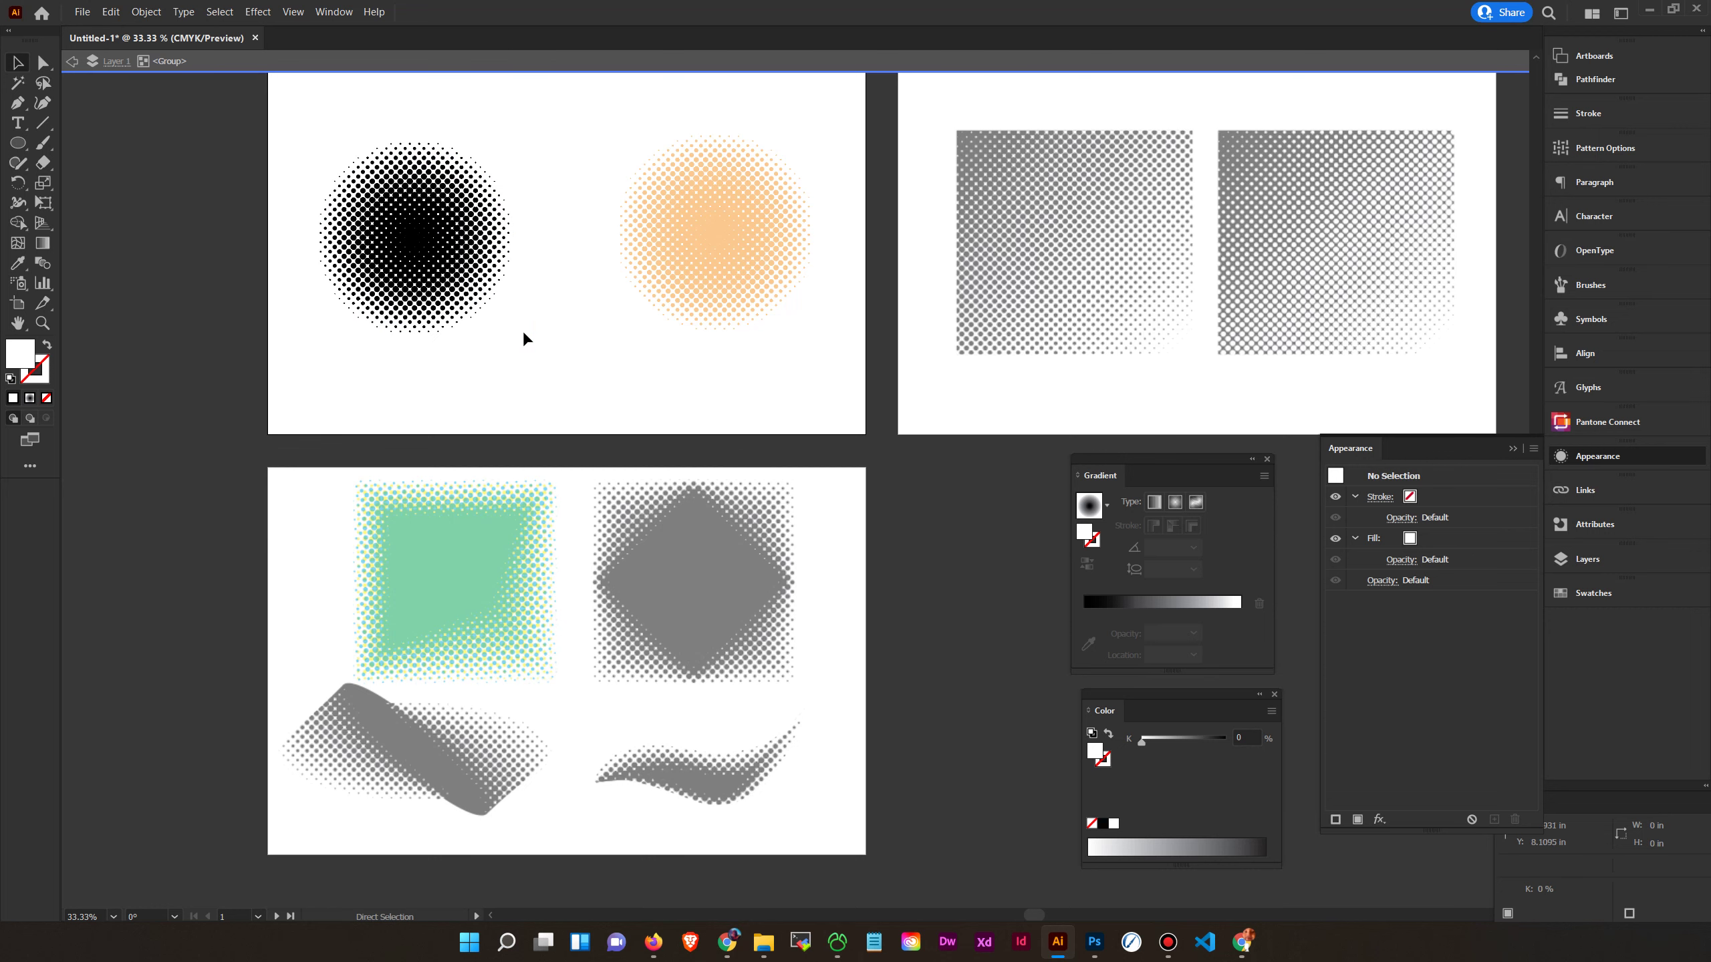
# Leave the group's isolation and recolour the black halftone compound path with the Sky swatch
pyautogui.click(121, 61)
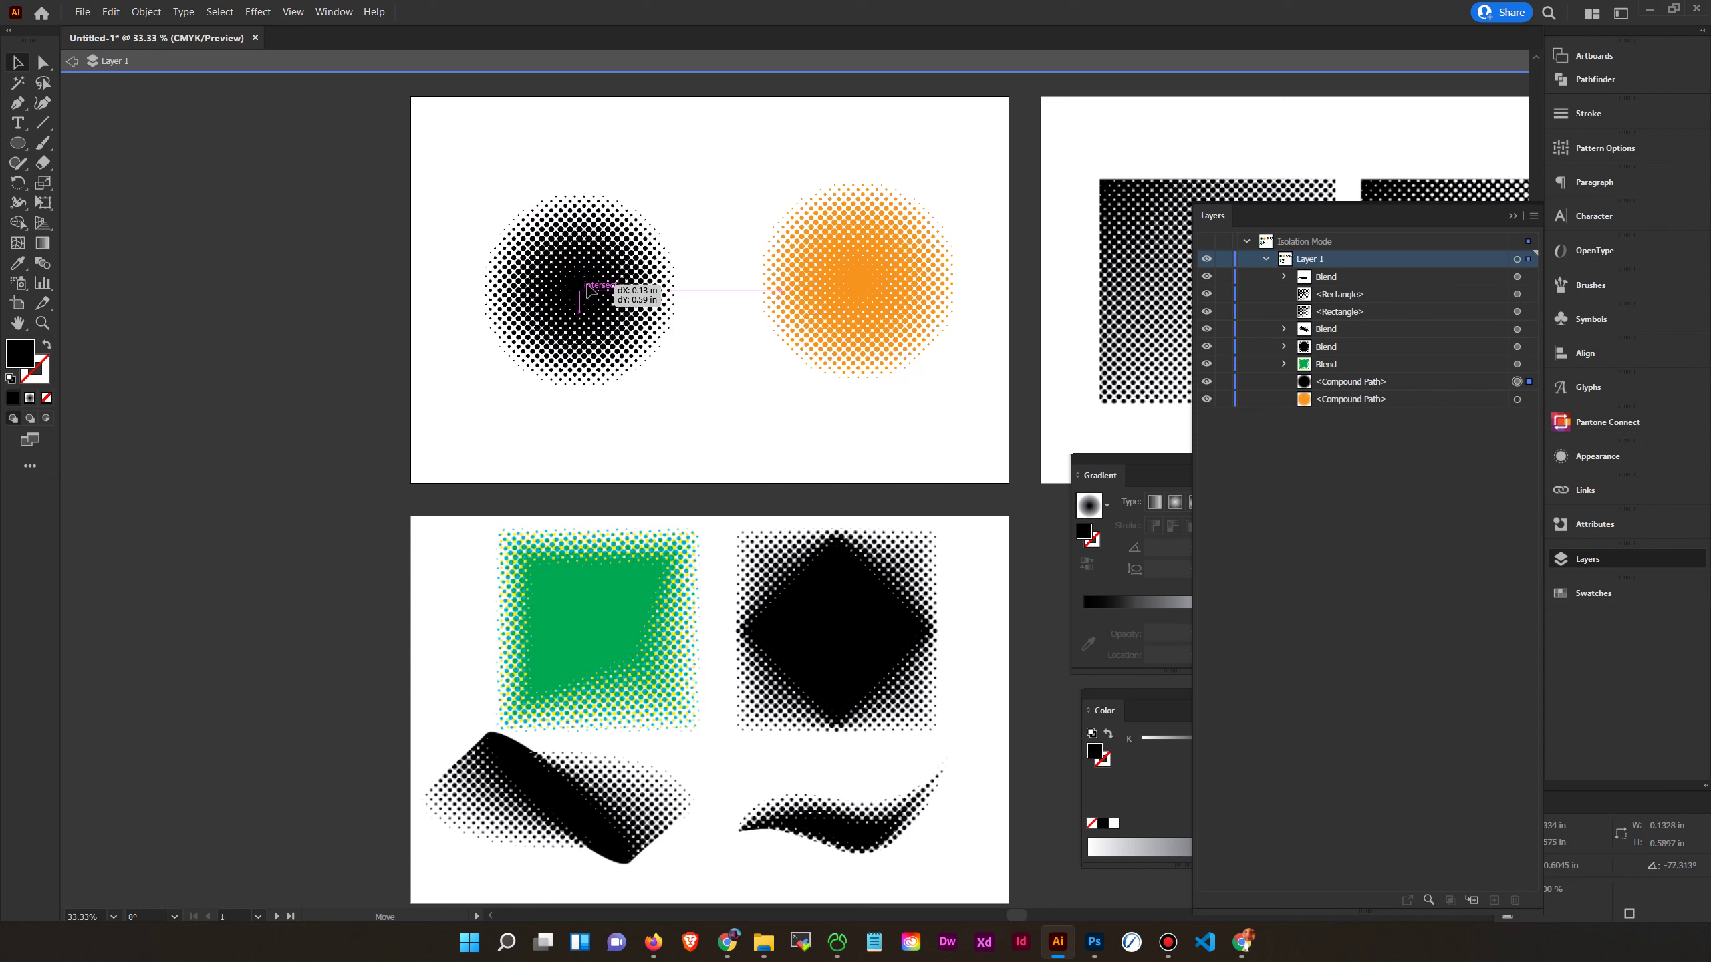
pyautogui.click(592, 291)
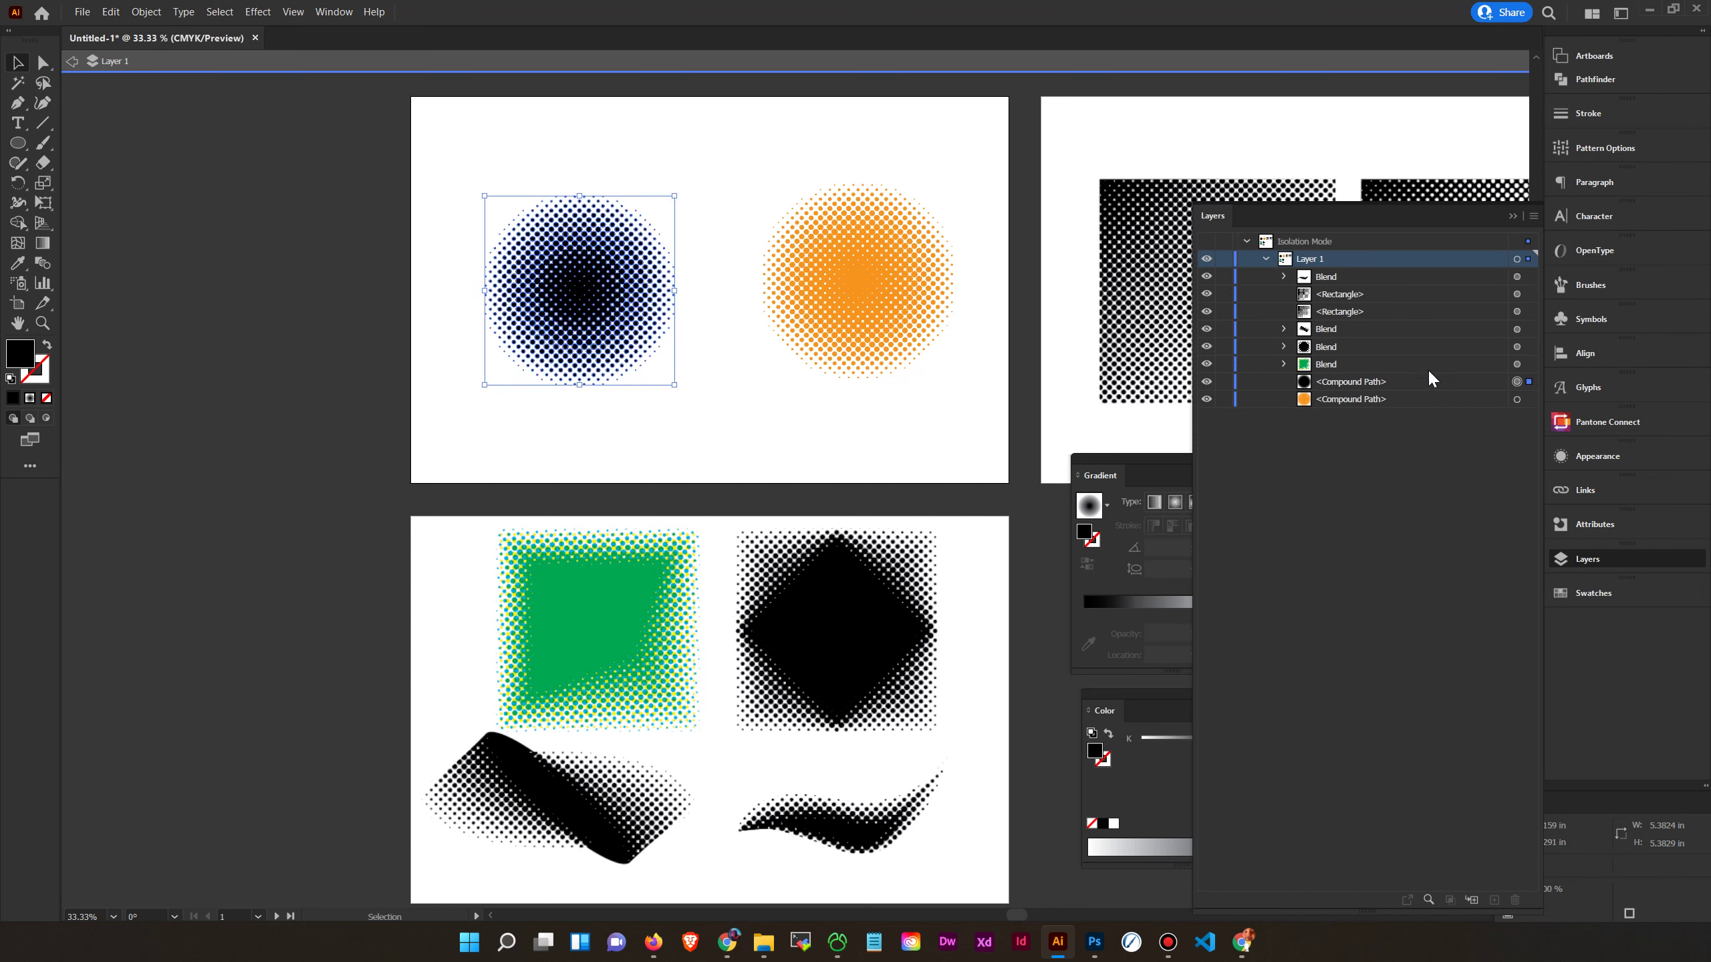
pyautogui.click(1475, 384)
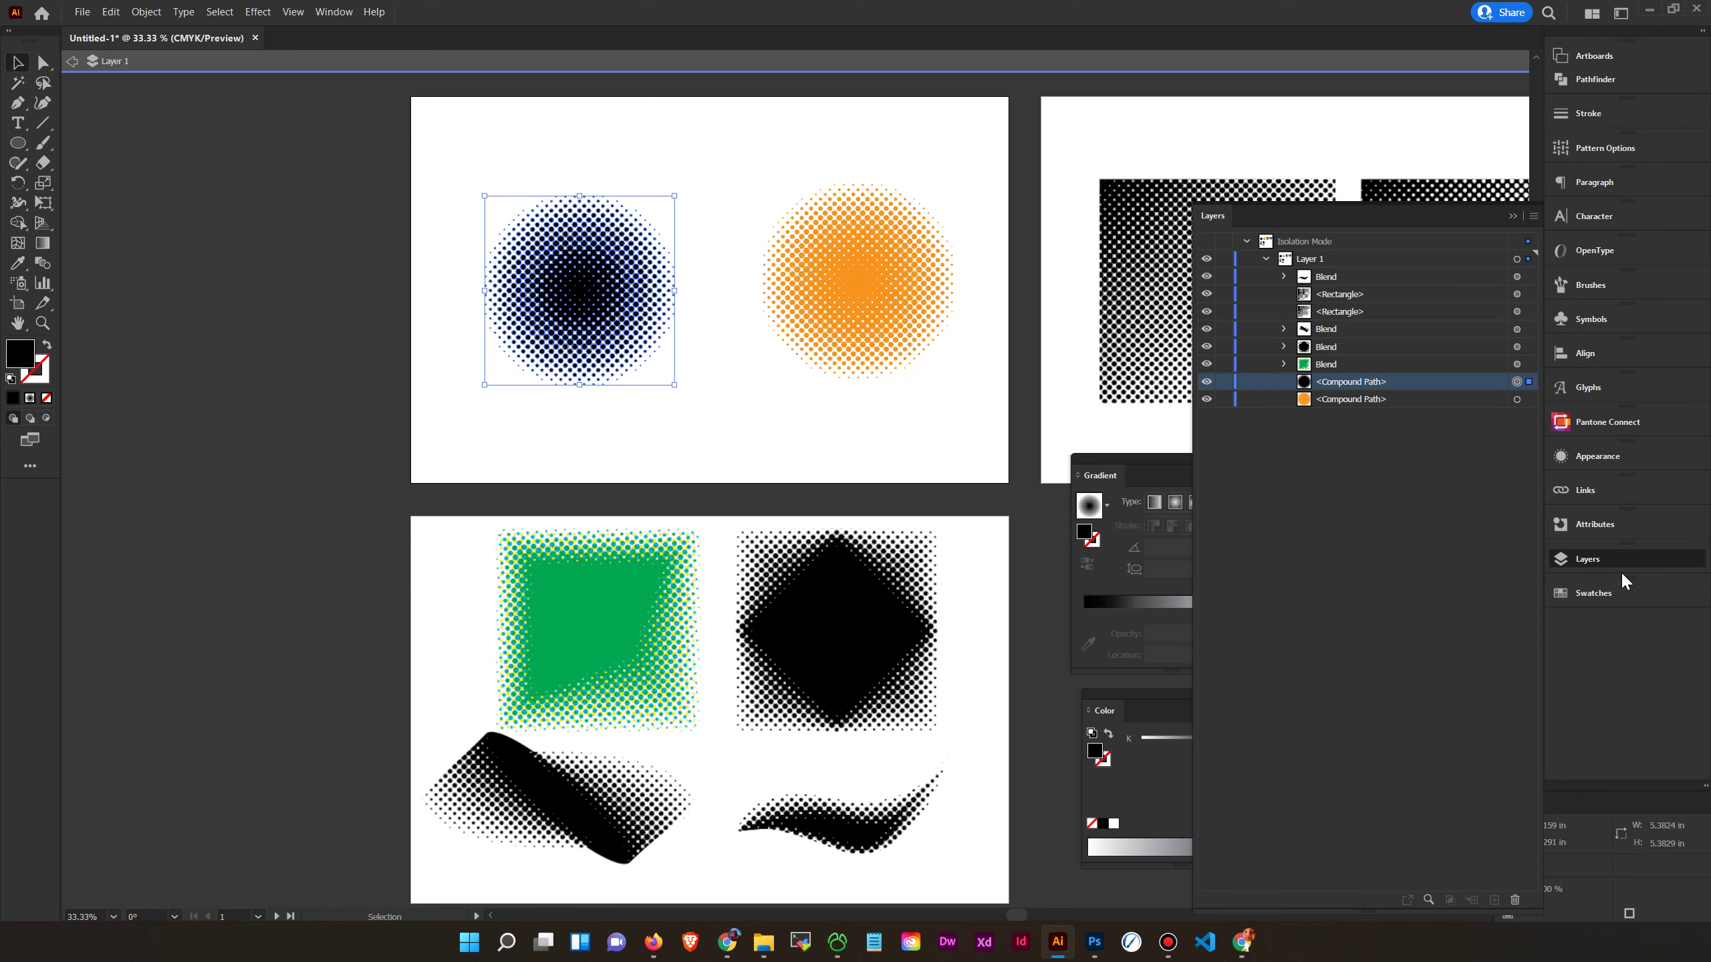
pyautogui.click(1616, 595)
pyautogui.click(1409, 480)
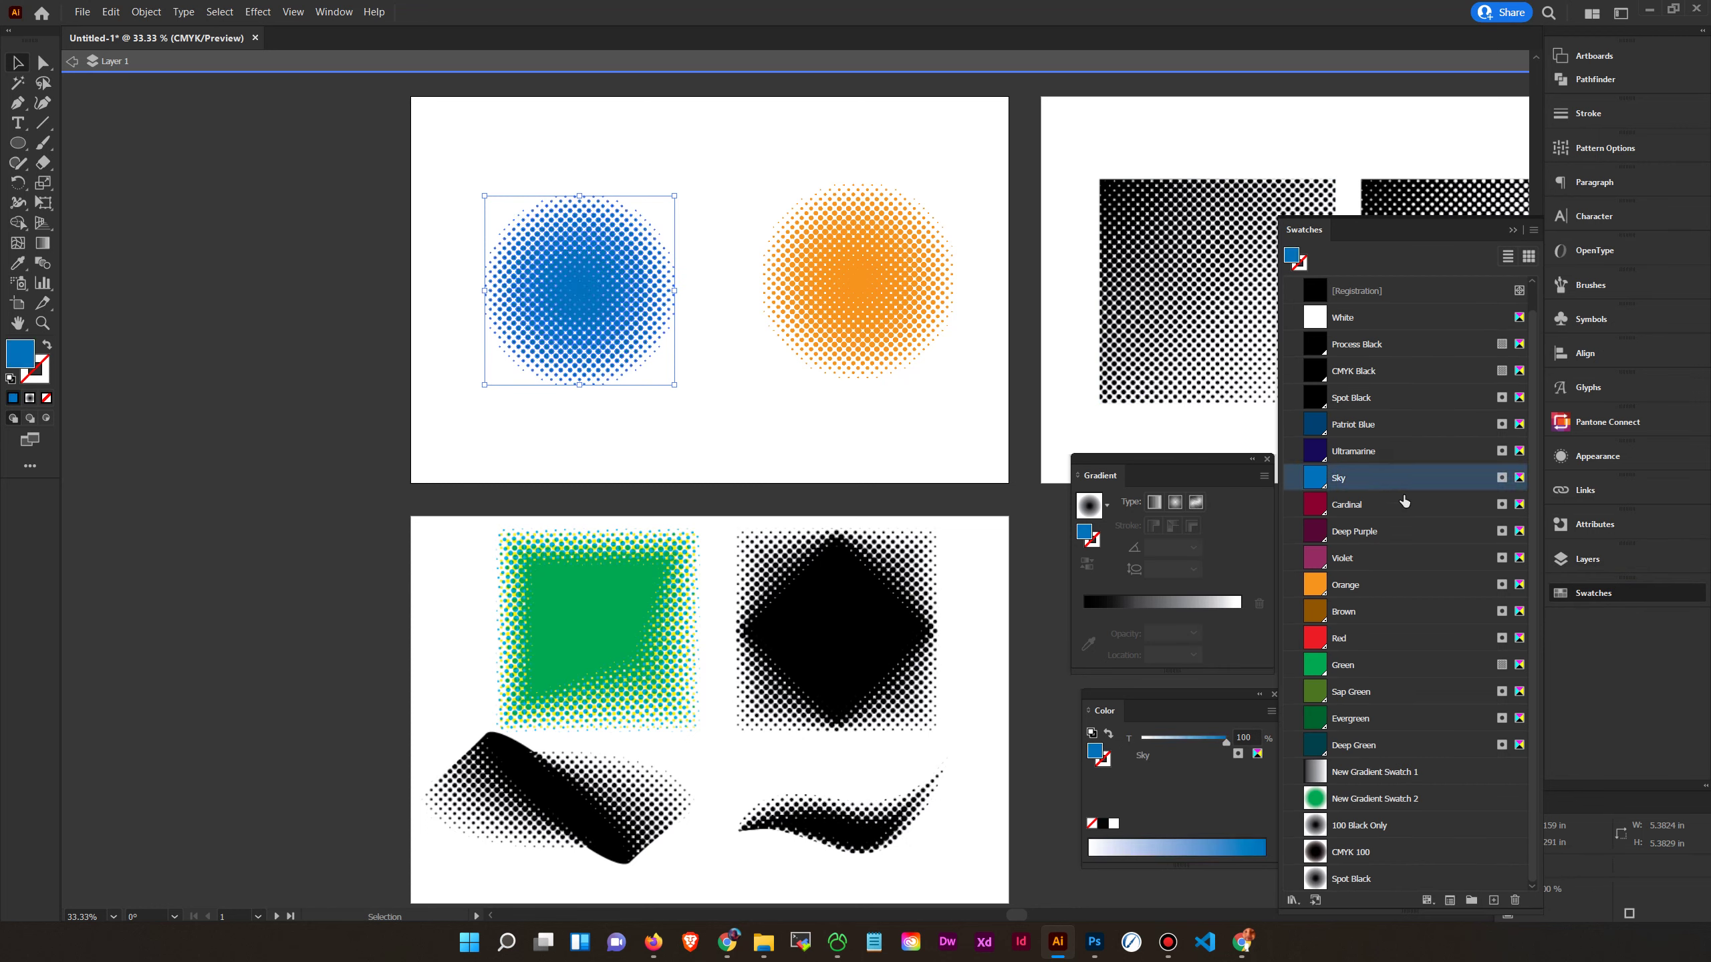
# Enlarge the blue halftone circle to about 7.75 in wide, tilt it clockwise and overlap it with the orange circle
pyautogui.moveTo(657, 306); pyautogui.dragTo(855, 307)
pyautogui.moveTo(875, 389); pyautogui.dragTo(955, 516)
pyautogui.moveTo(826, 423); pyautogui.dragTo(734, 368)
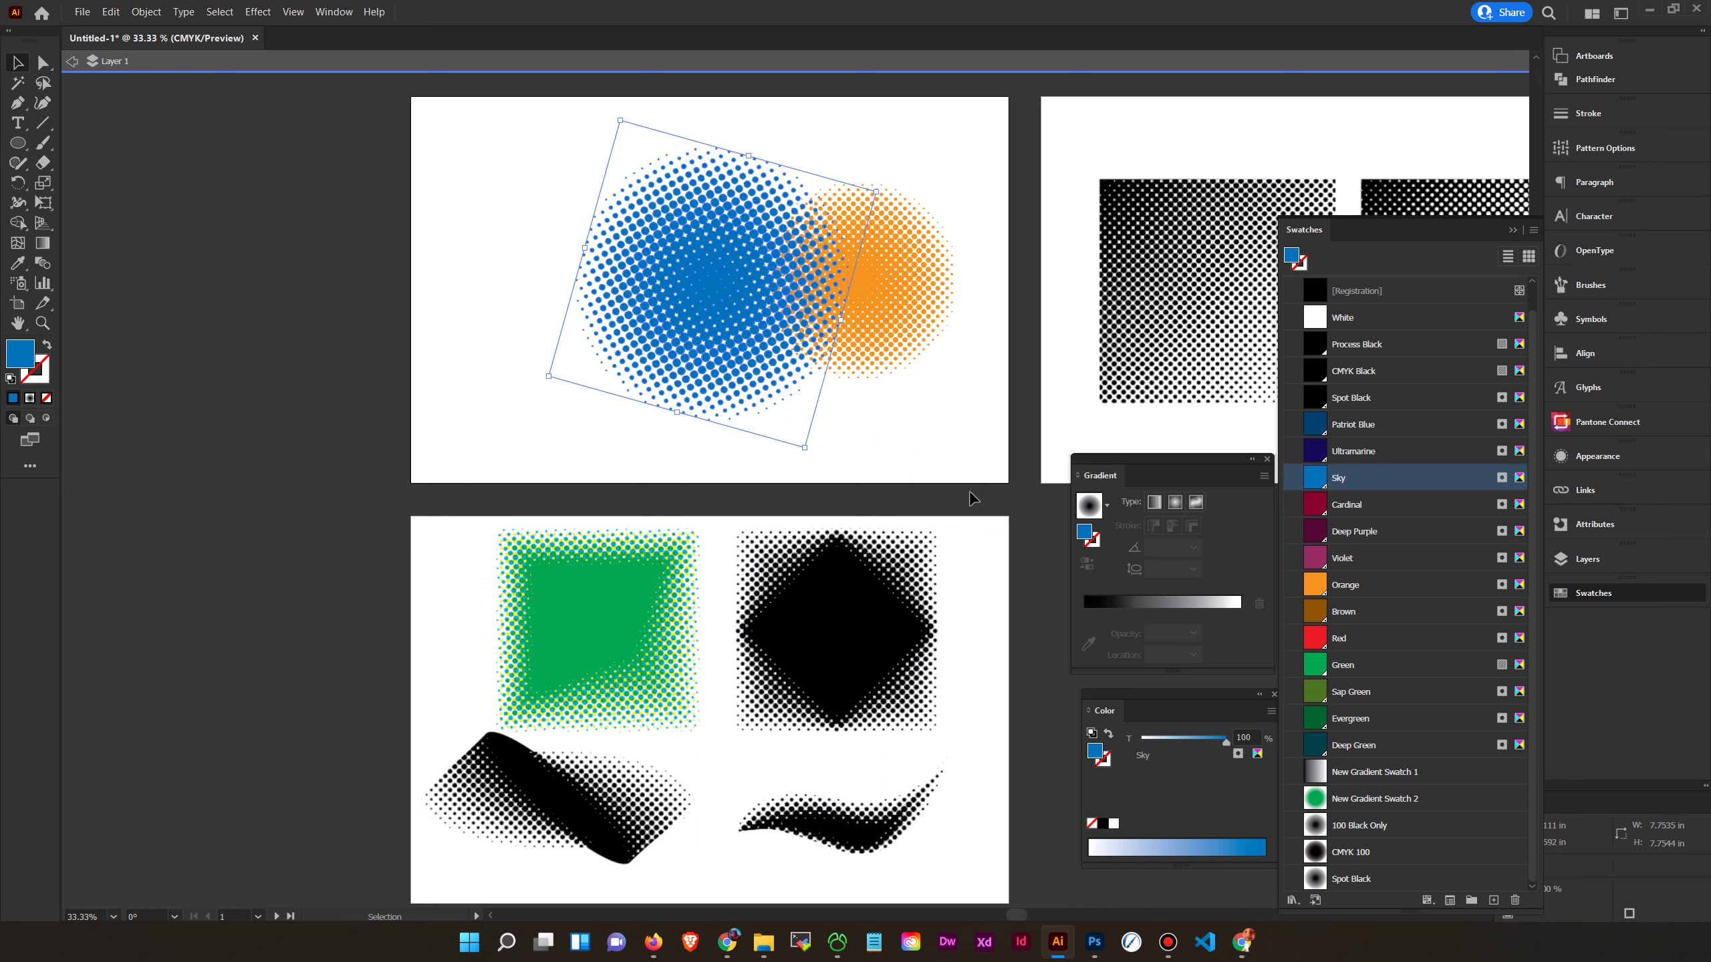
pyautogui.click(960, 446)
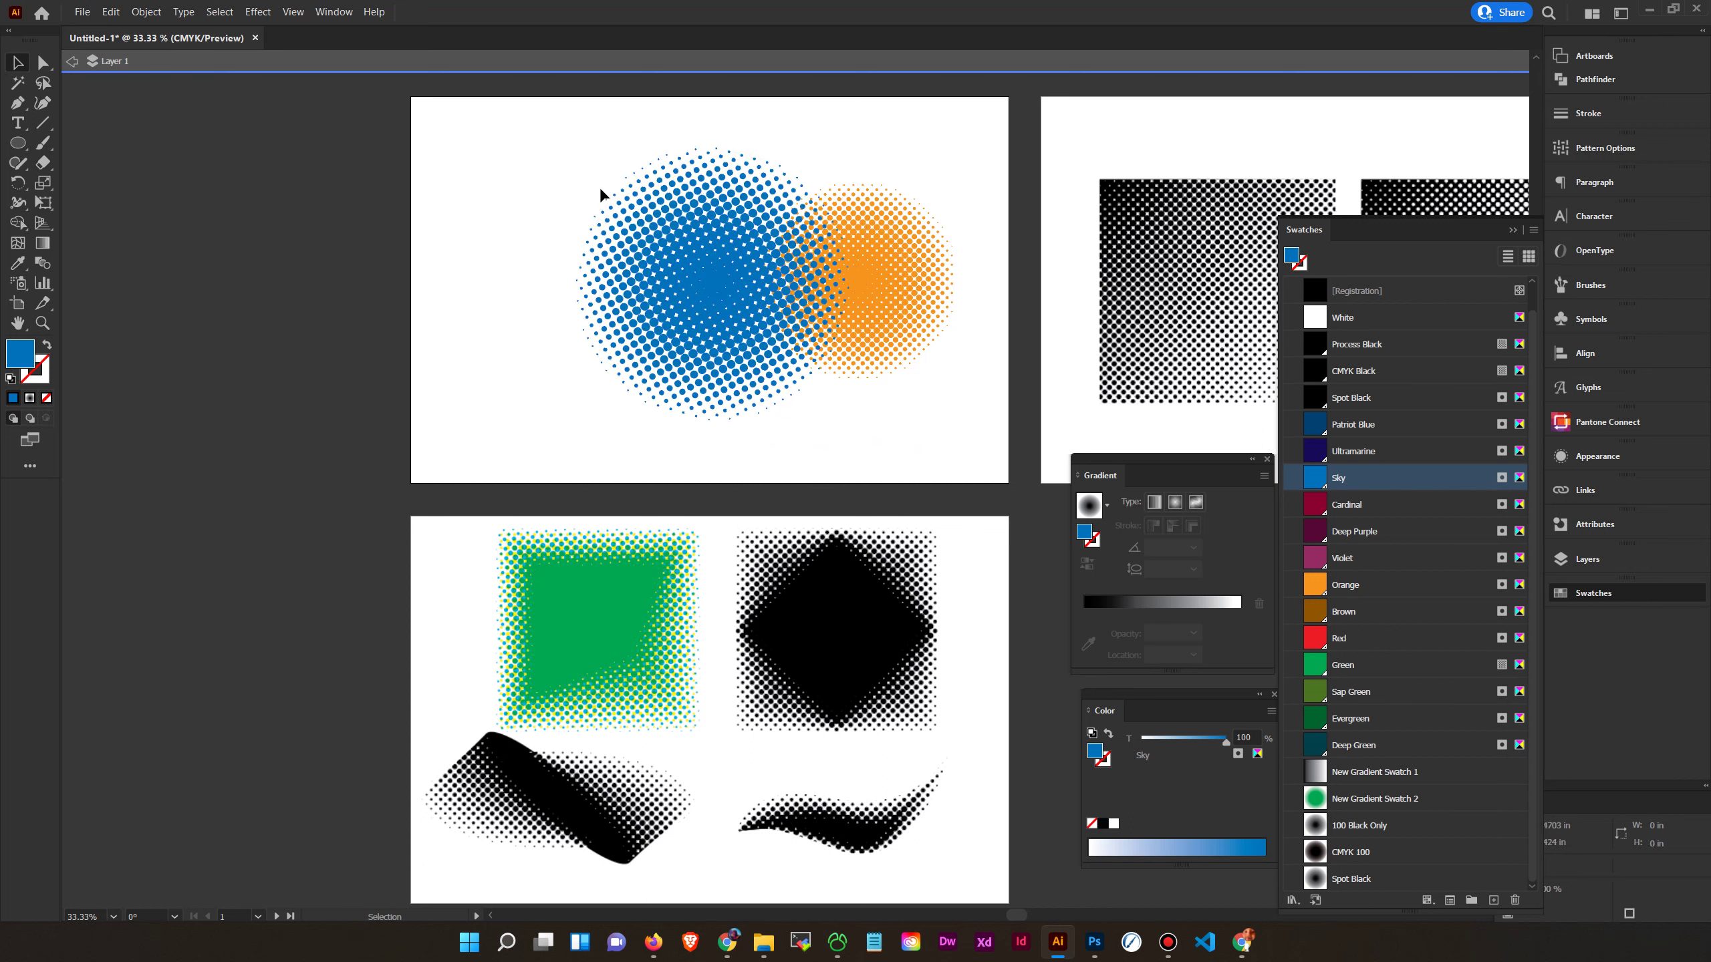
# Activate the Slice tool next to the blue halftone circle
pyautogui.click(42, 305)
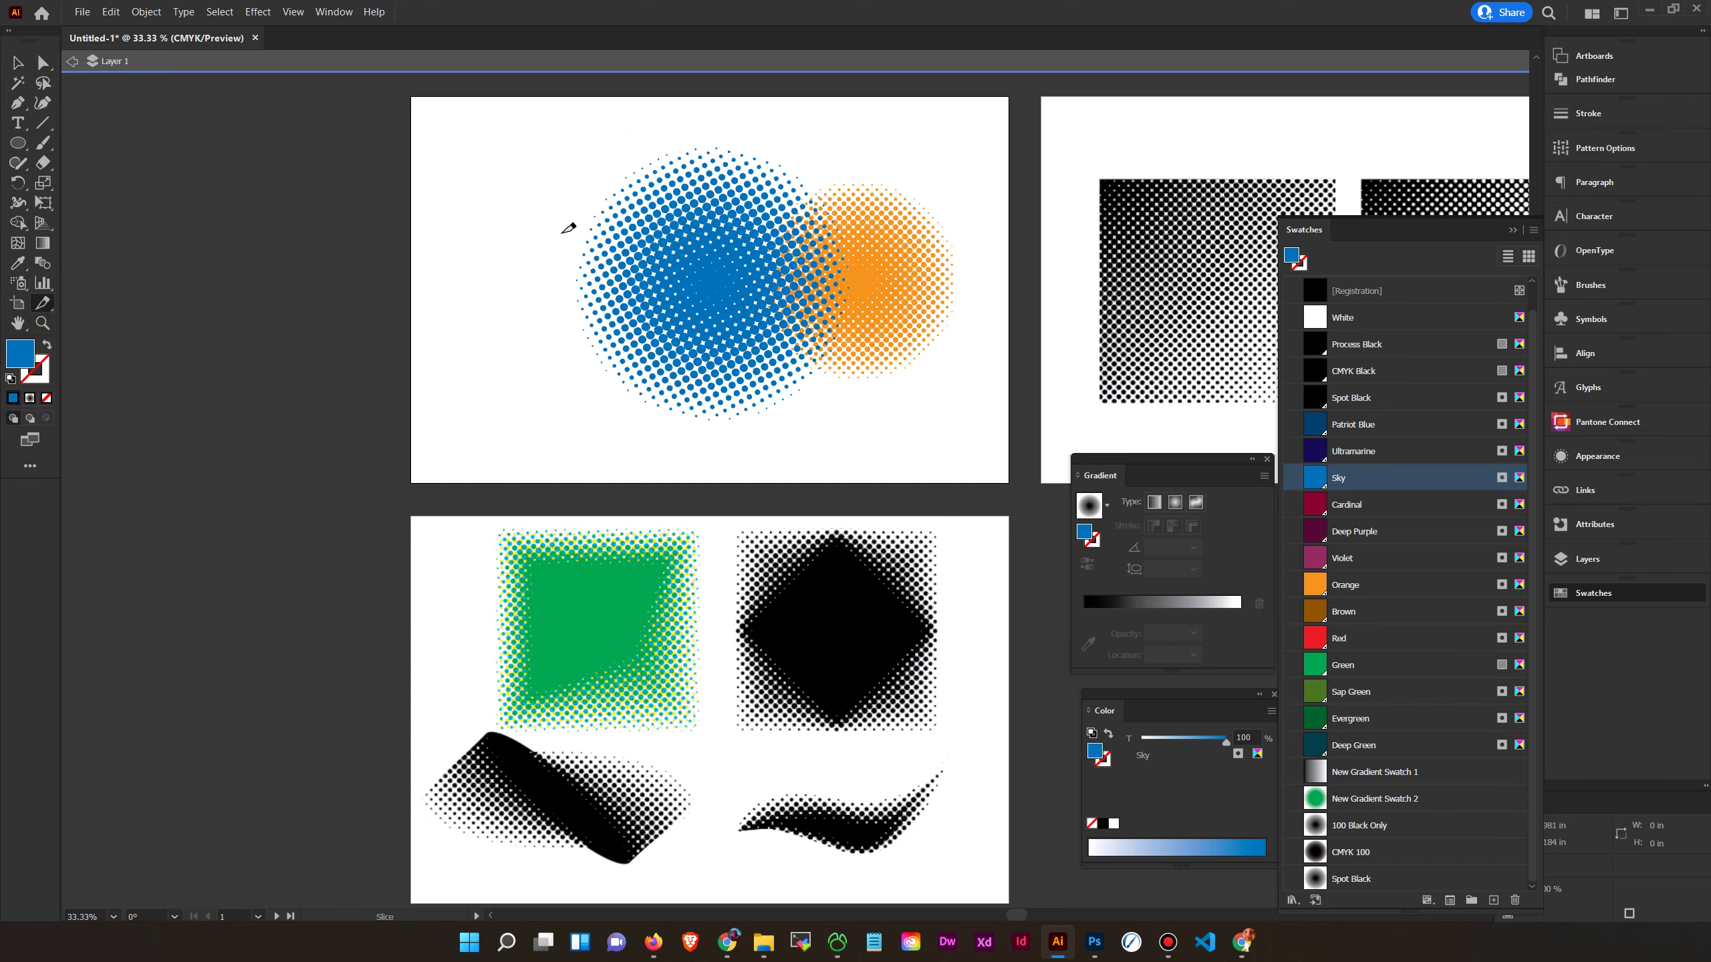